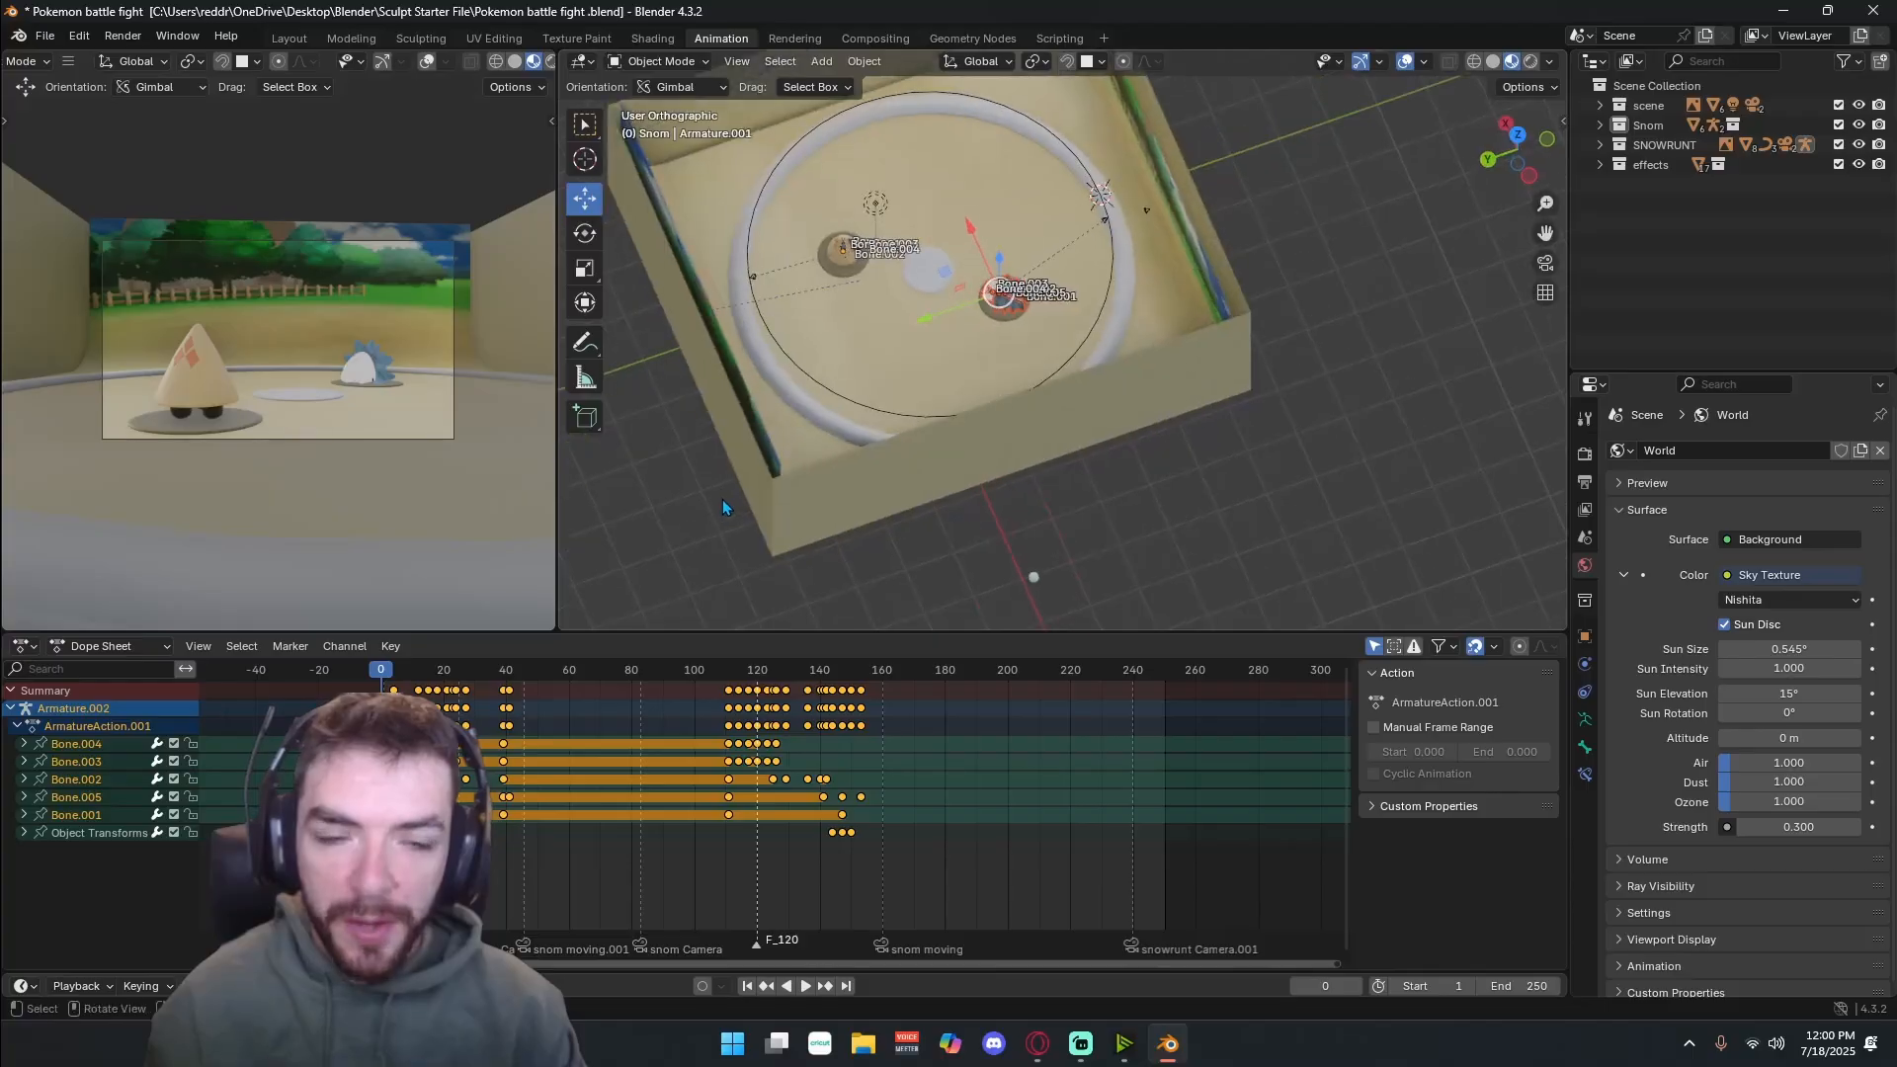
- Review the available render engines and the Cycles viewport and render sampling settings
{"action": "scroll", "coordinate": [748, 442], "scroll_direction": "up", "scroll_amount": 2}
{"action": "middle_click_drag", "start_coordinate": [632, 425], "coordinate": [943, 490], "text": "shift"}
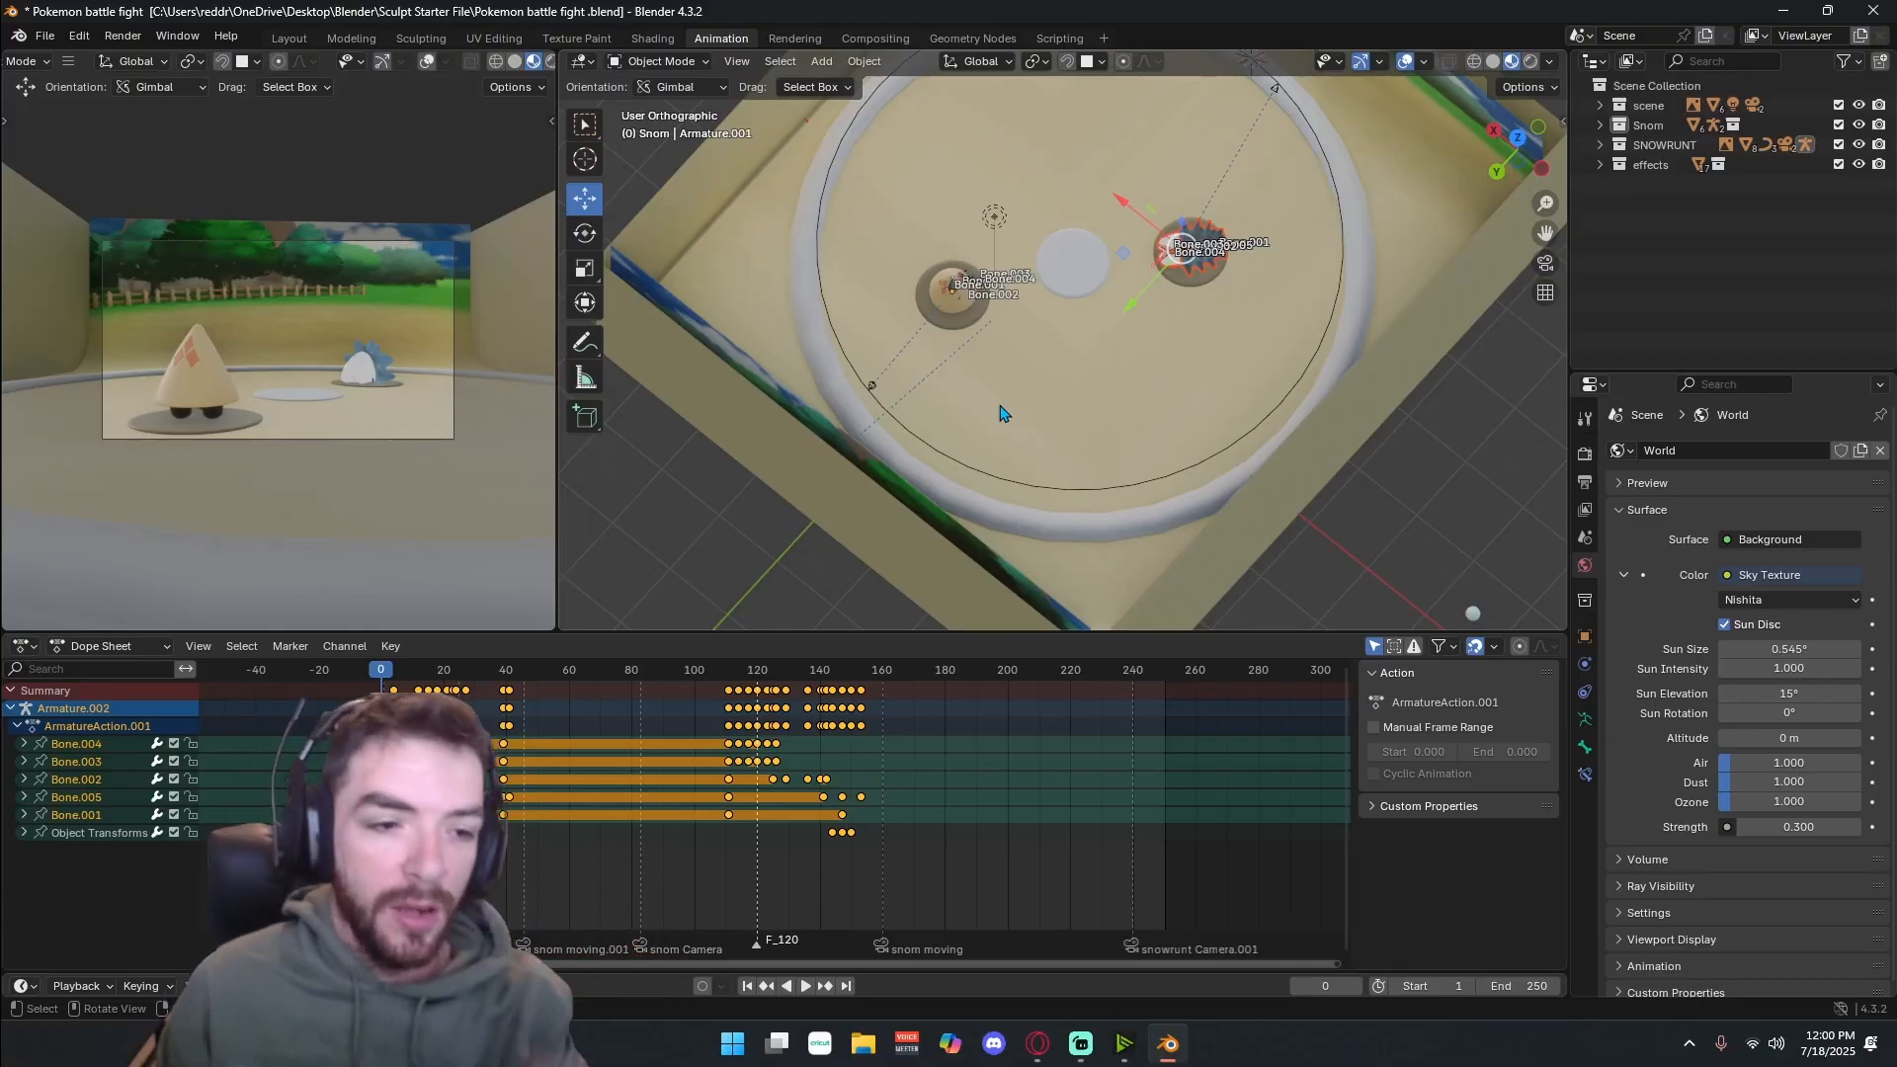
{"action": "middle_click_drag", "start_coordinate": [1219, 375], "coordinate": [1062, 389]}
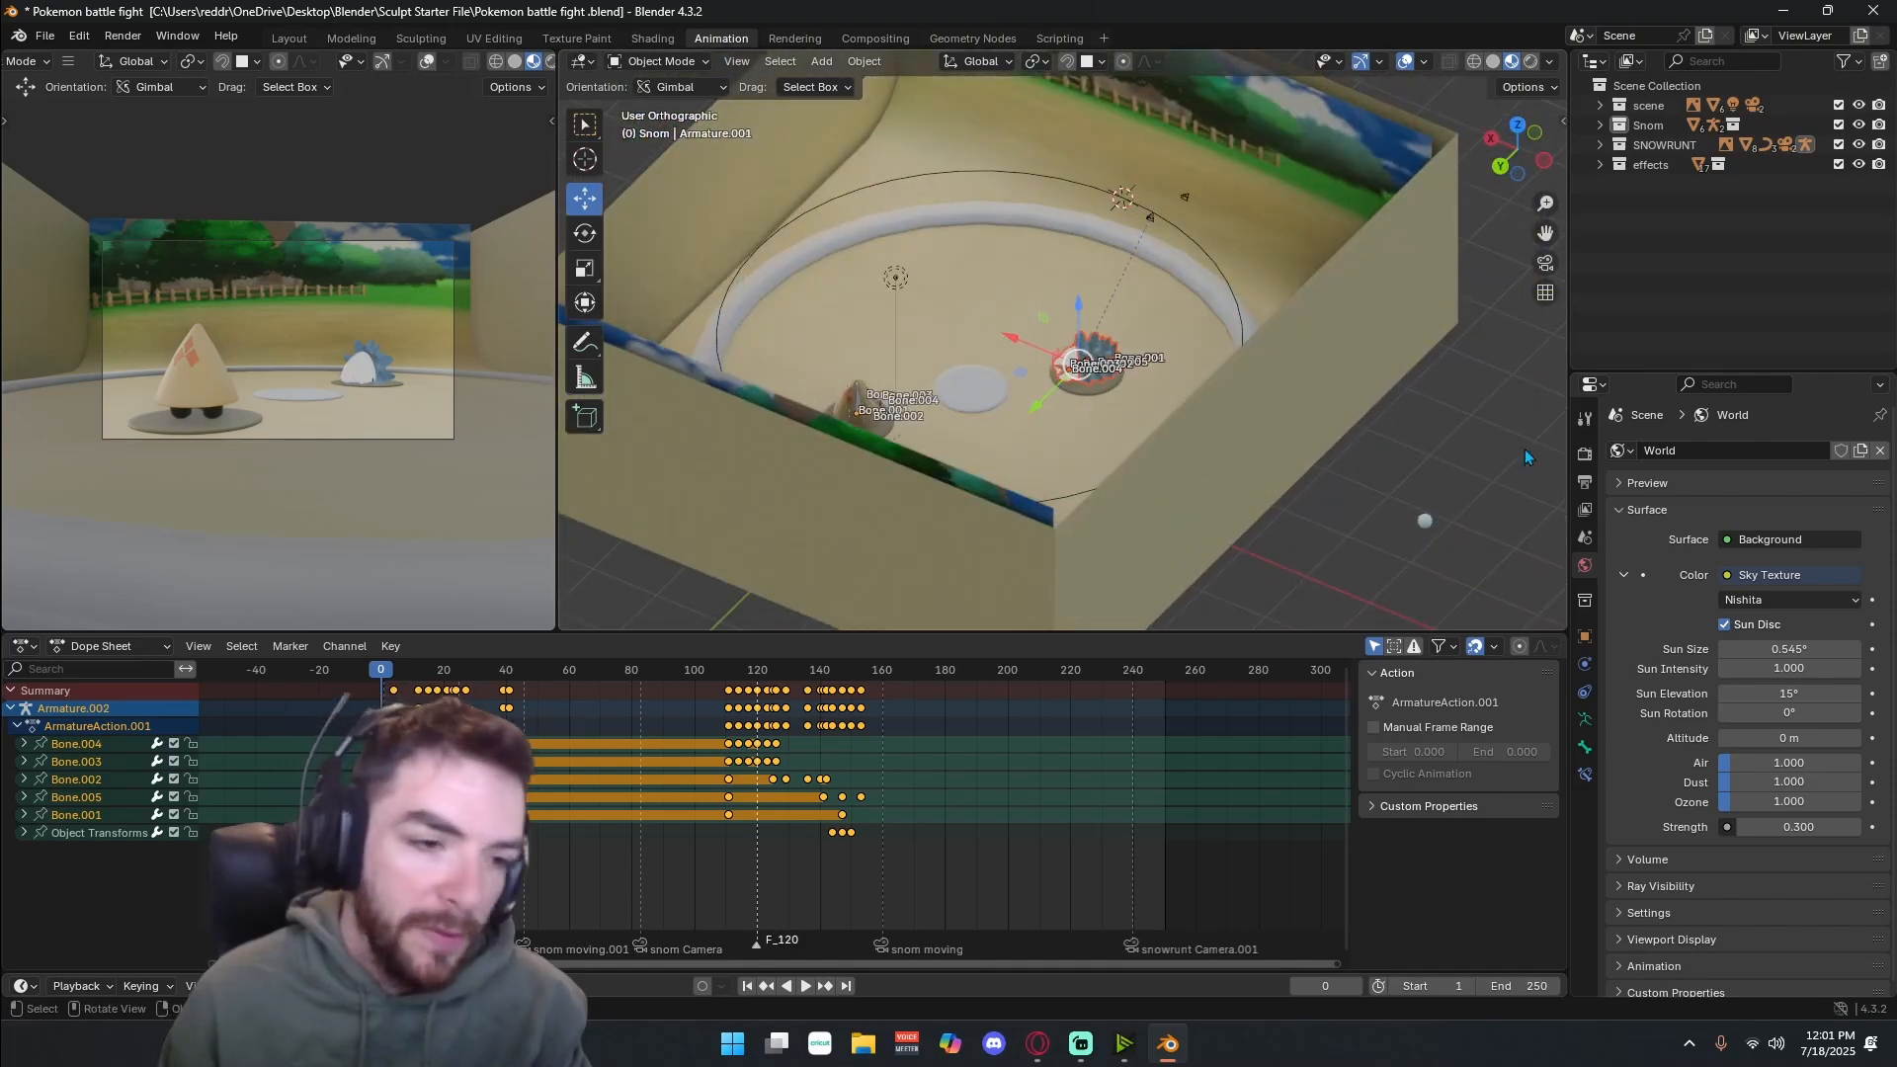
{"action": "left_click", "coordinate": [1585, 454]}
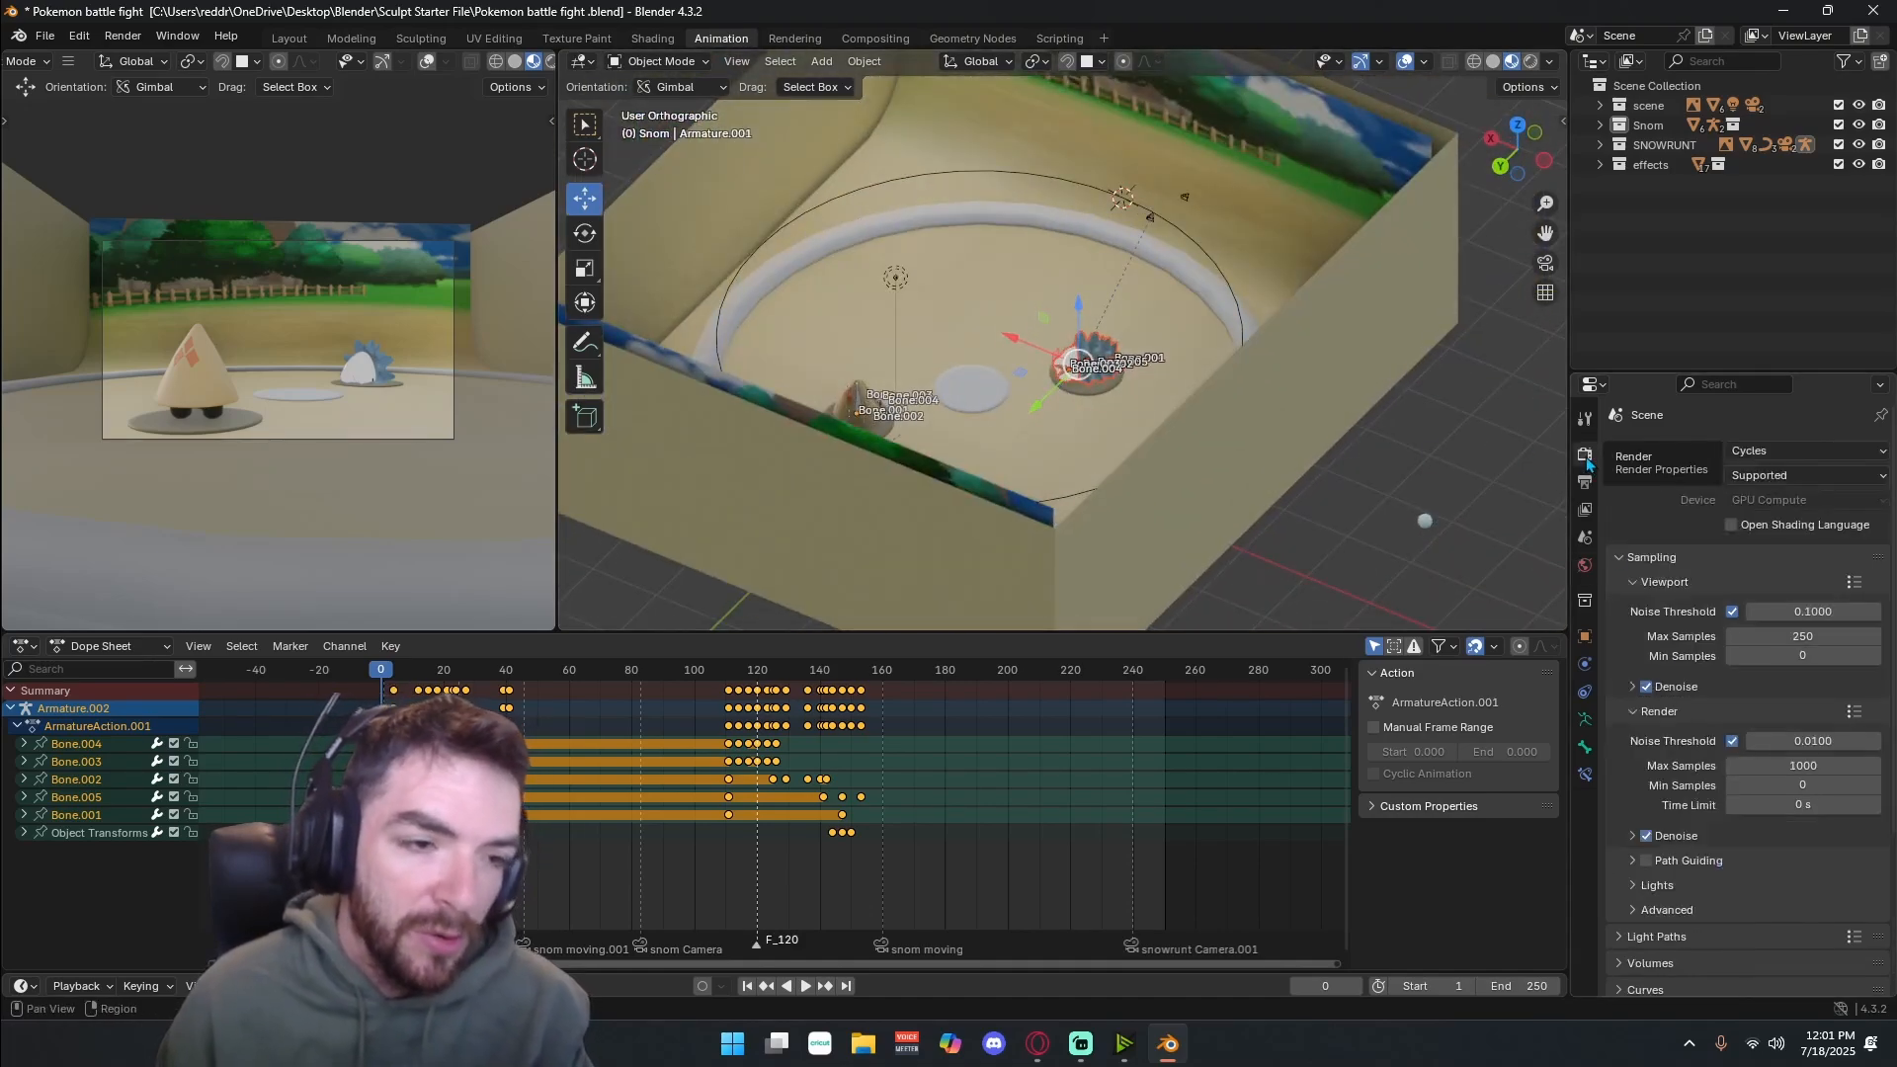
{"action": "left_click", "coordinate": [1774, 454]}
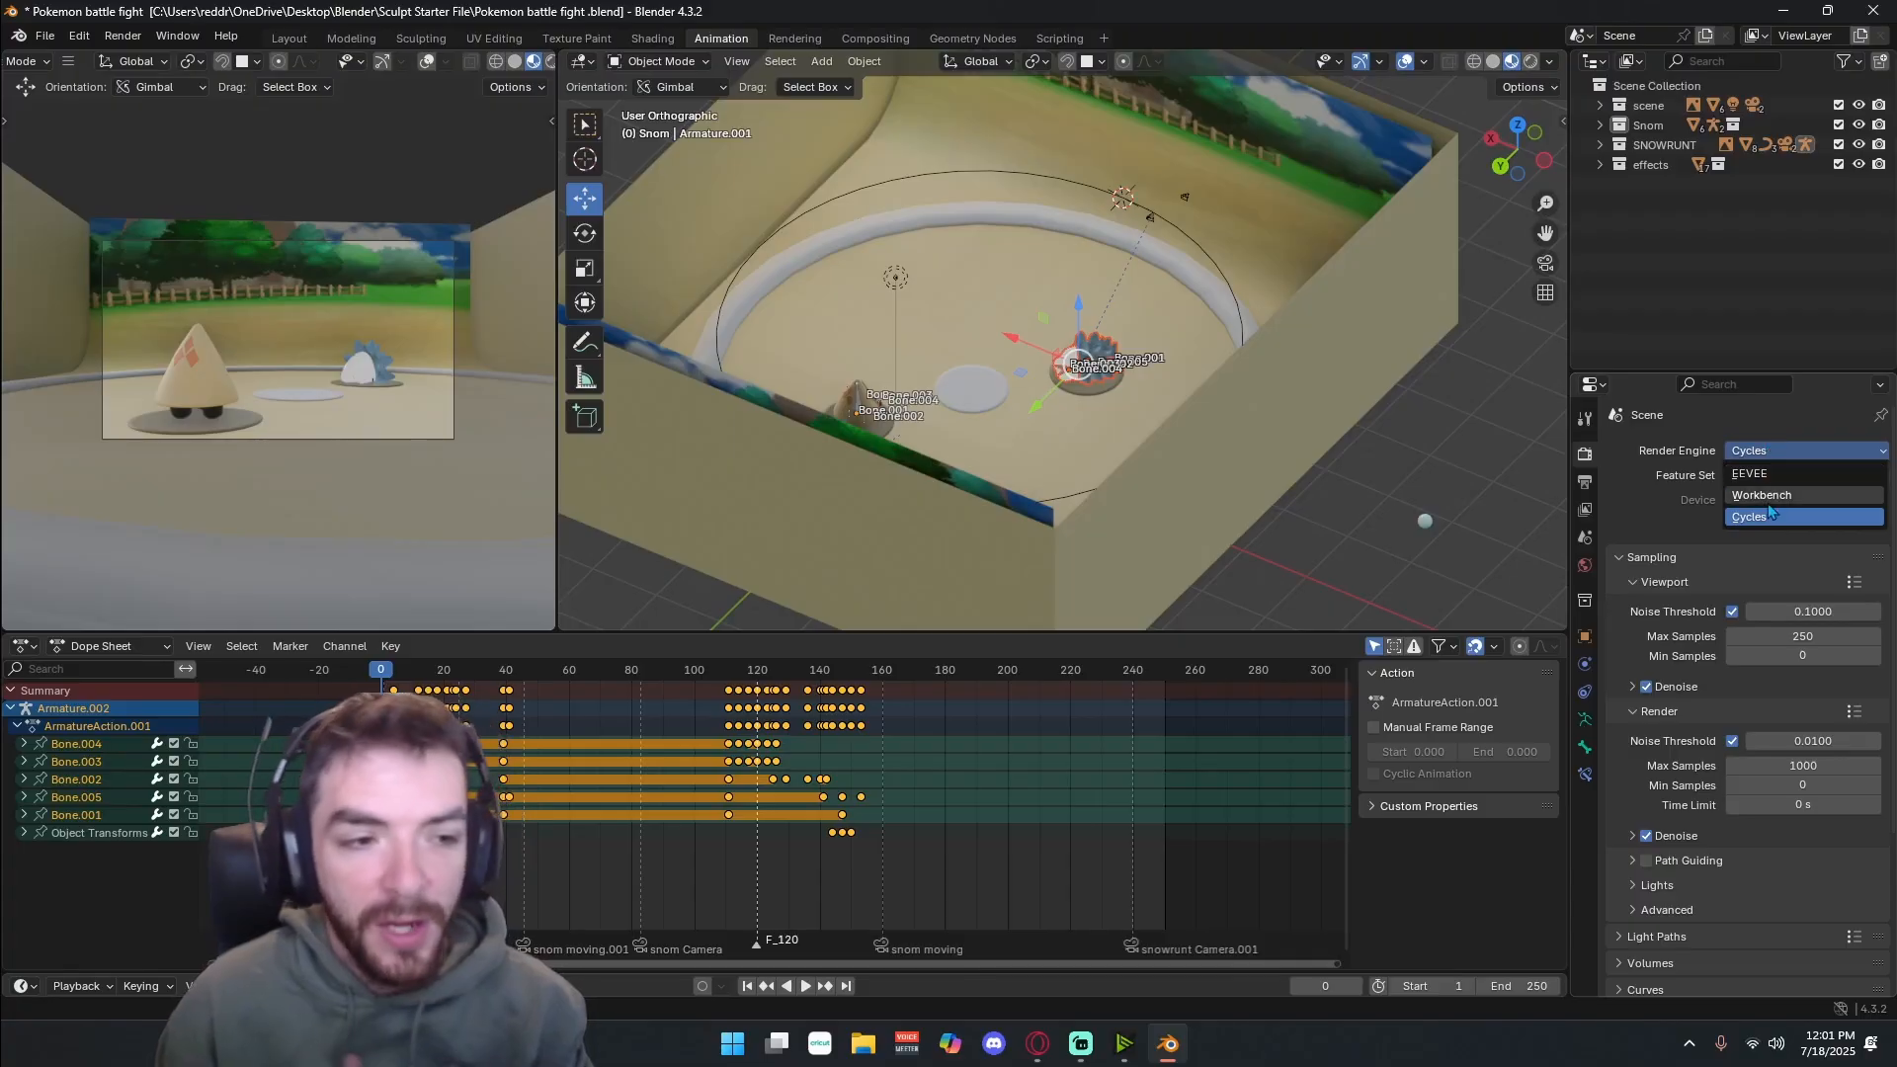
{"action": "left_click", "coordinate": [1772, 448]}
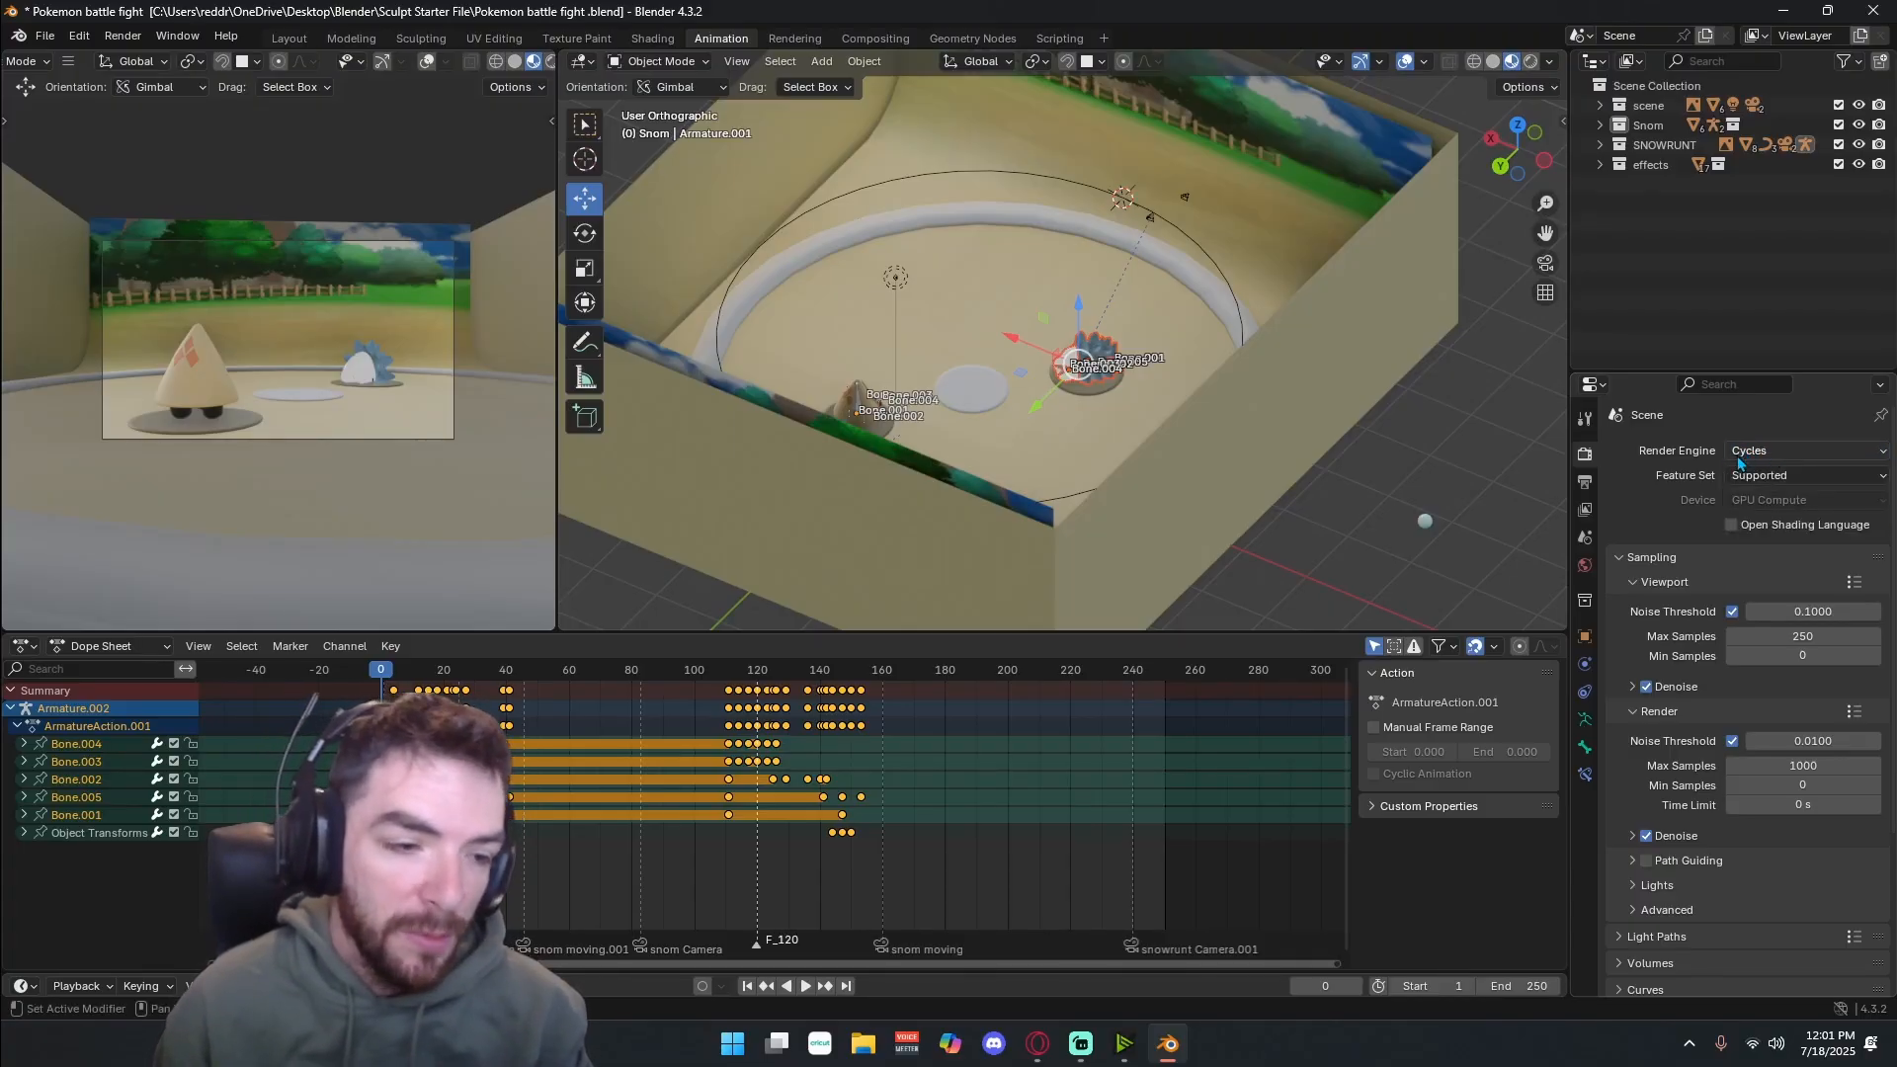
{"action": "middle_click_drag", "start_coordinate": [1219, 379], "coordinate": [1212, 416]}
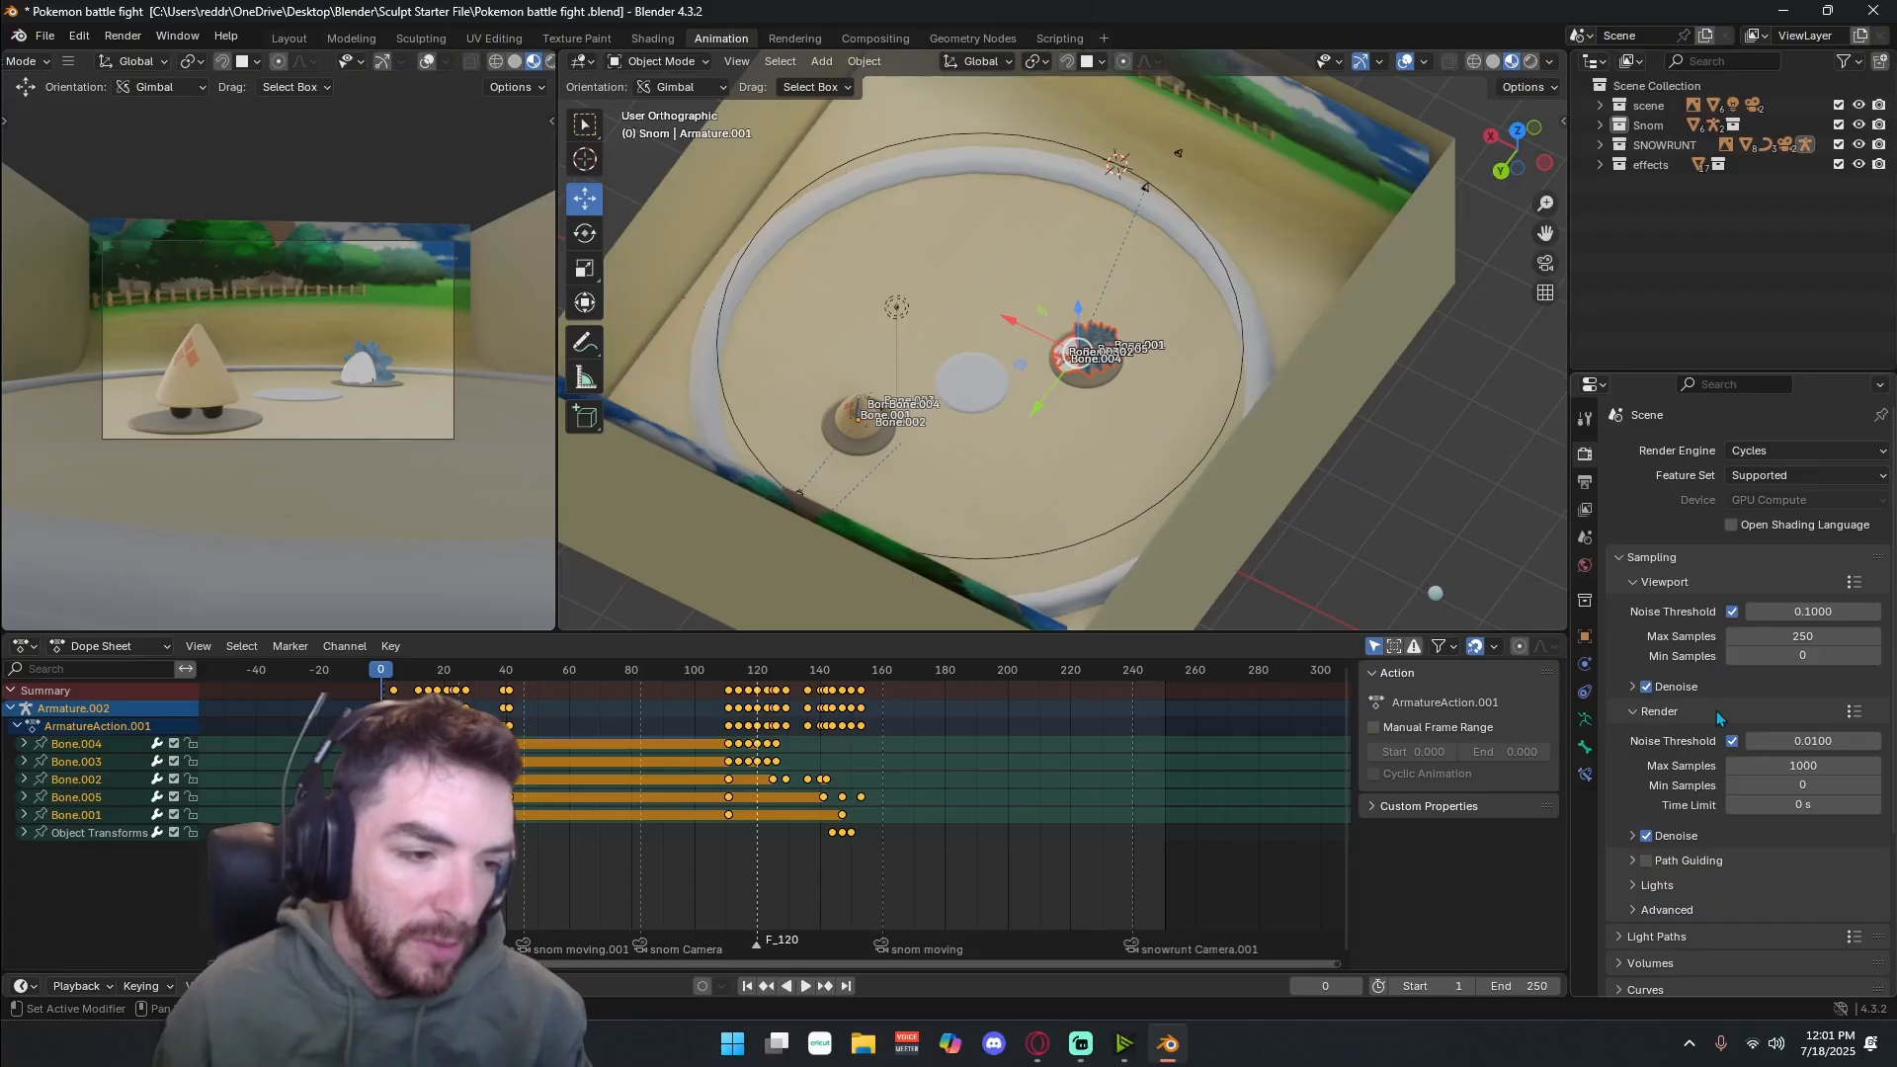
{"action": "scroll", "coordinate": [1679, 777], "scroll_direction": "down", "scroll_amount": 1}
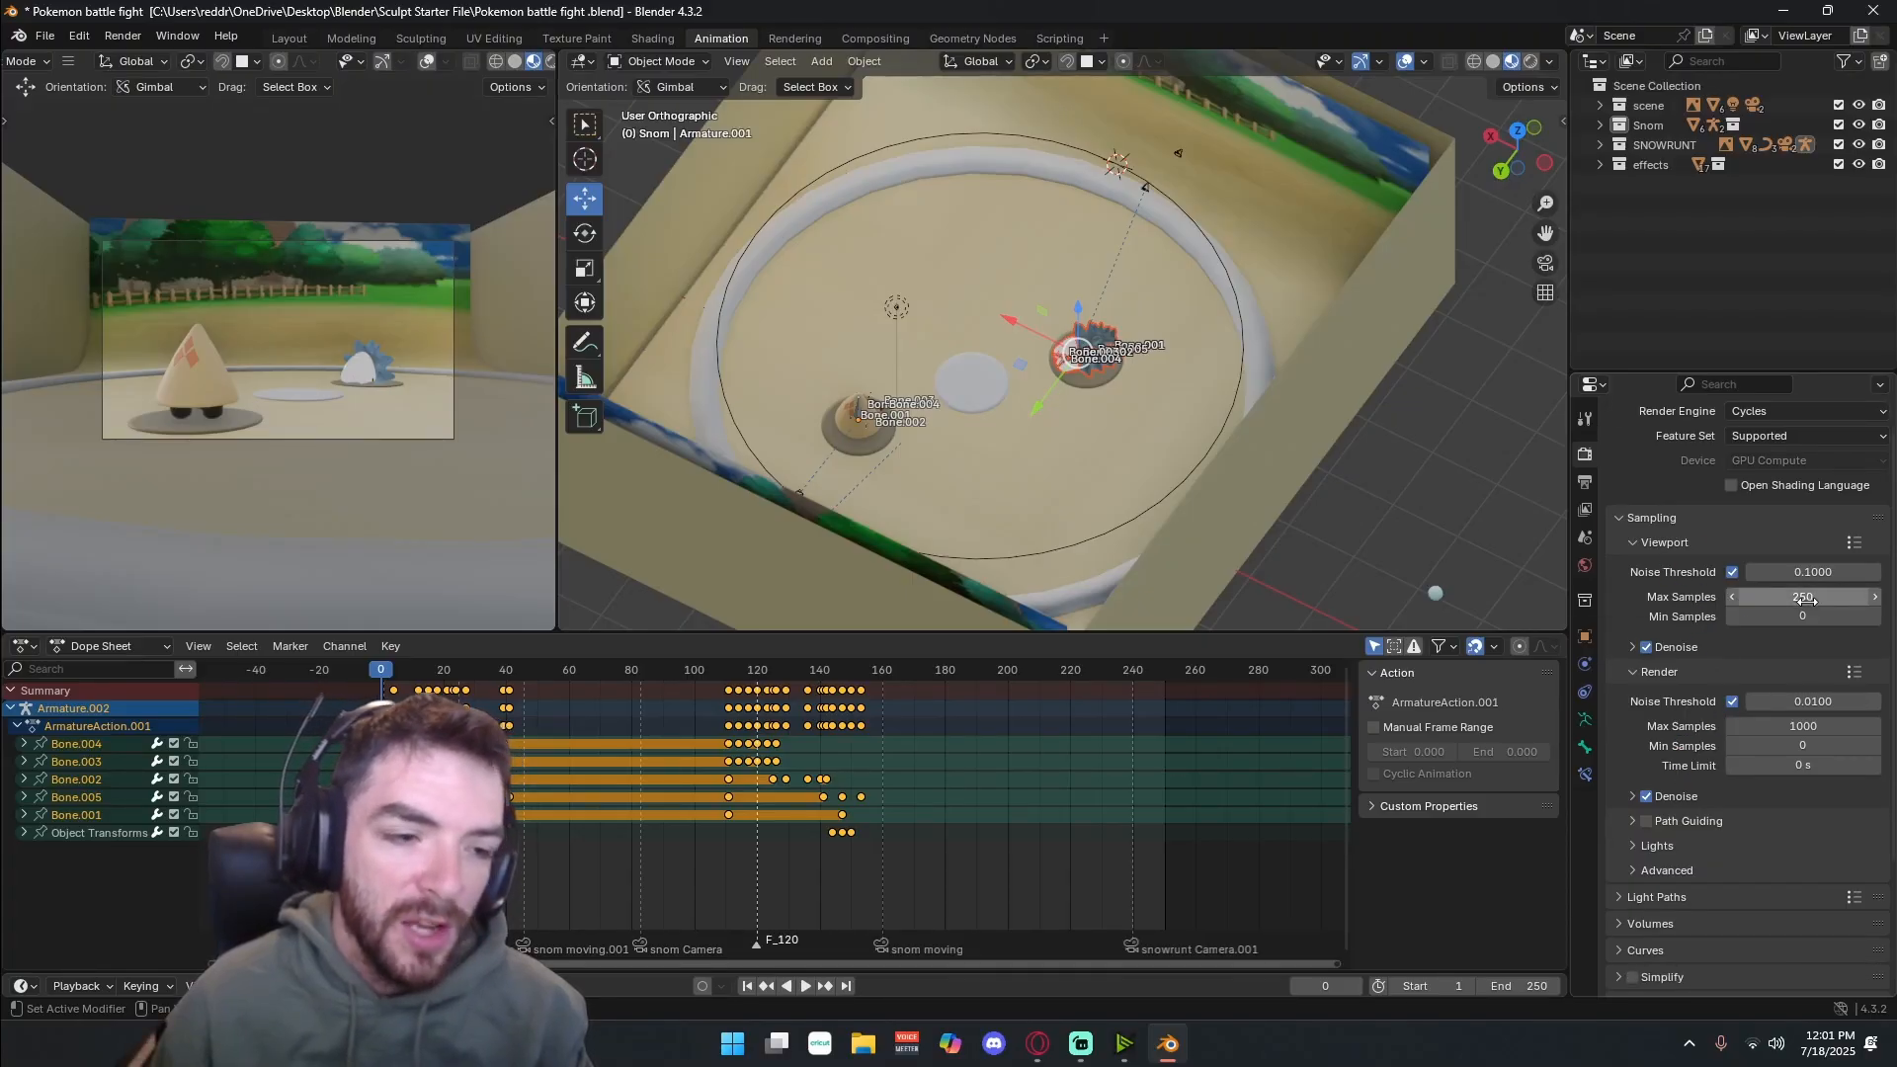
- Switch the camera view to rendered shading
{"action": "middle_click_drag", "start_coordinate": [1235, 387], "coordinate": [1271, 321]}
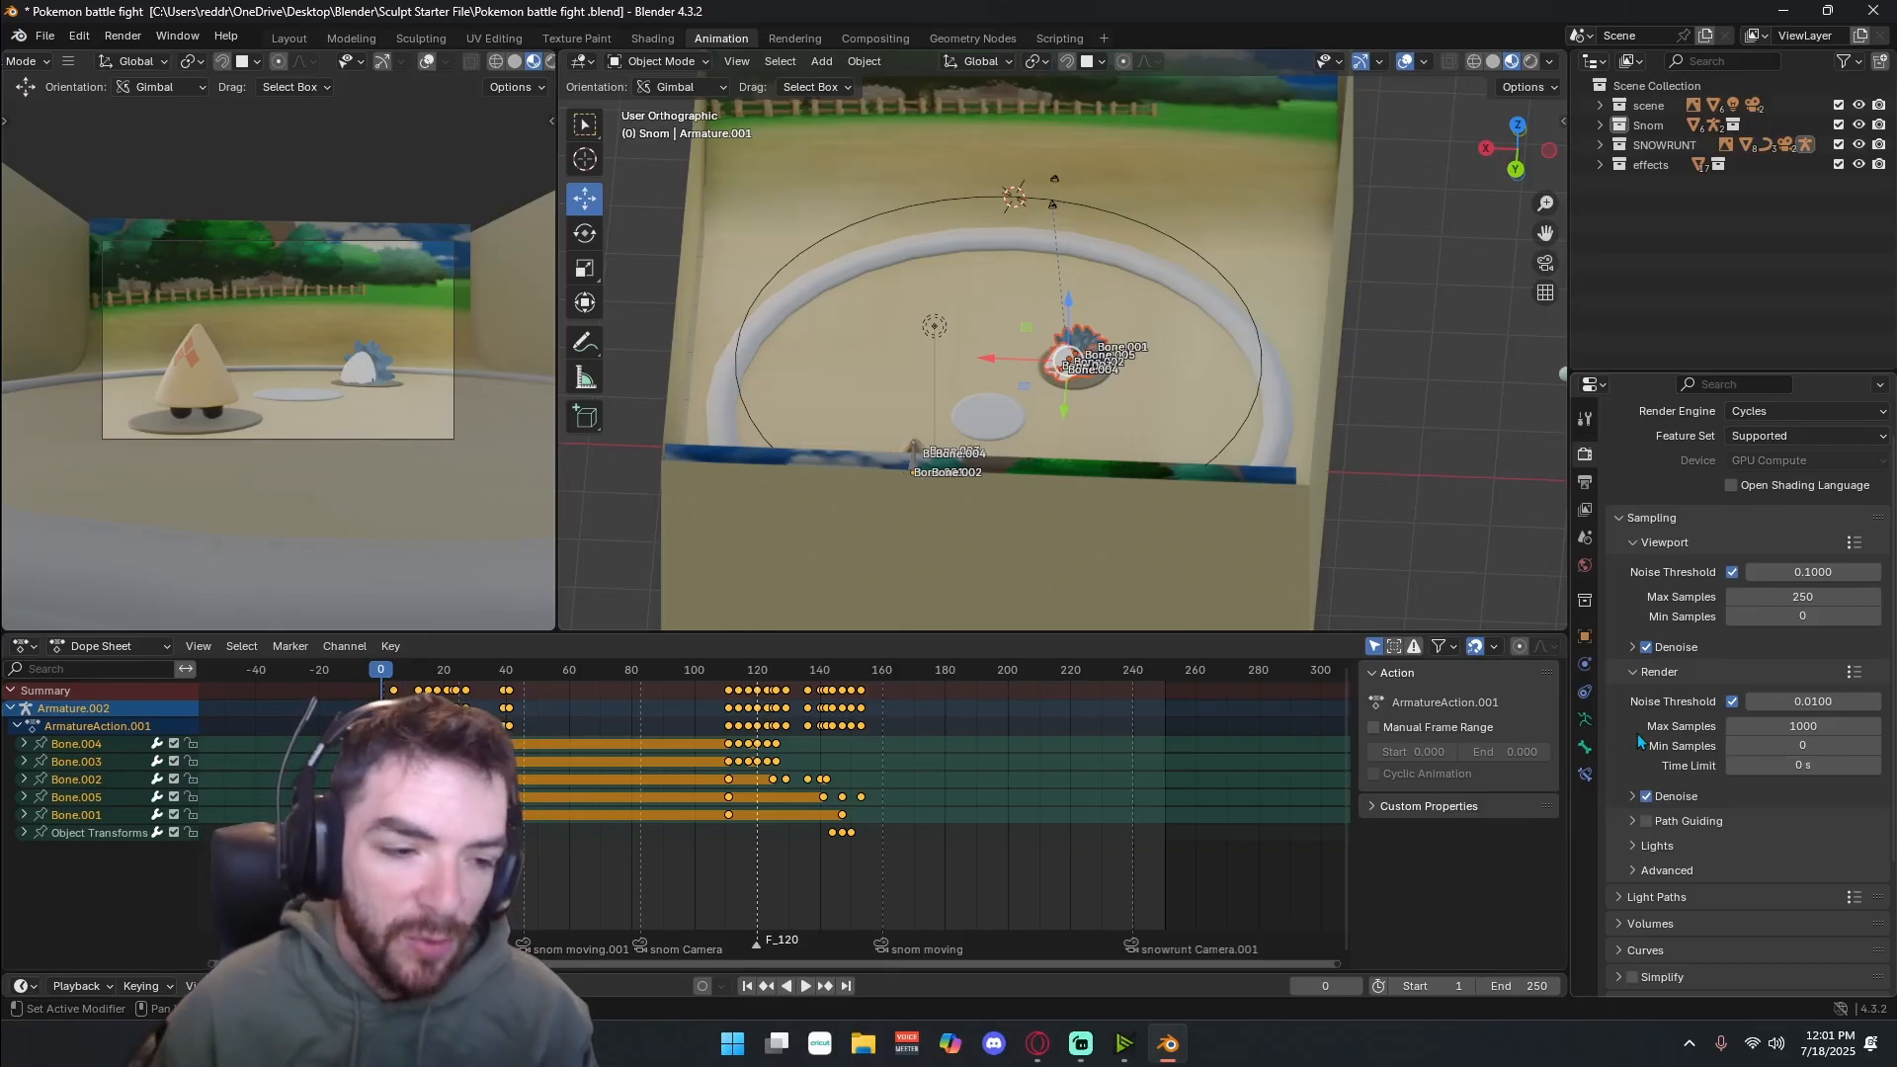
{"action": "middle_click_drag", "start_coordinate": [1228, 257], "coordinate": [1156, 373], "text": "shift"}
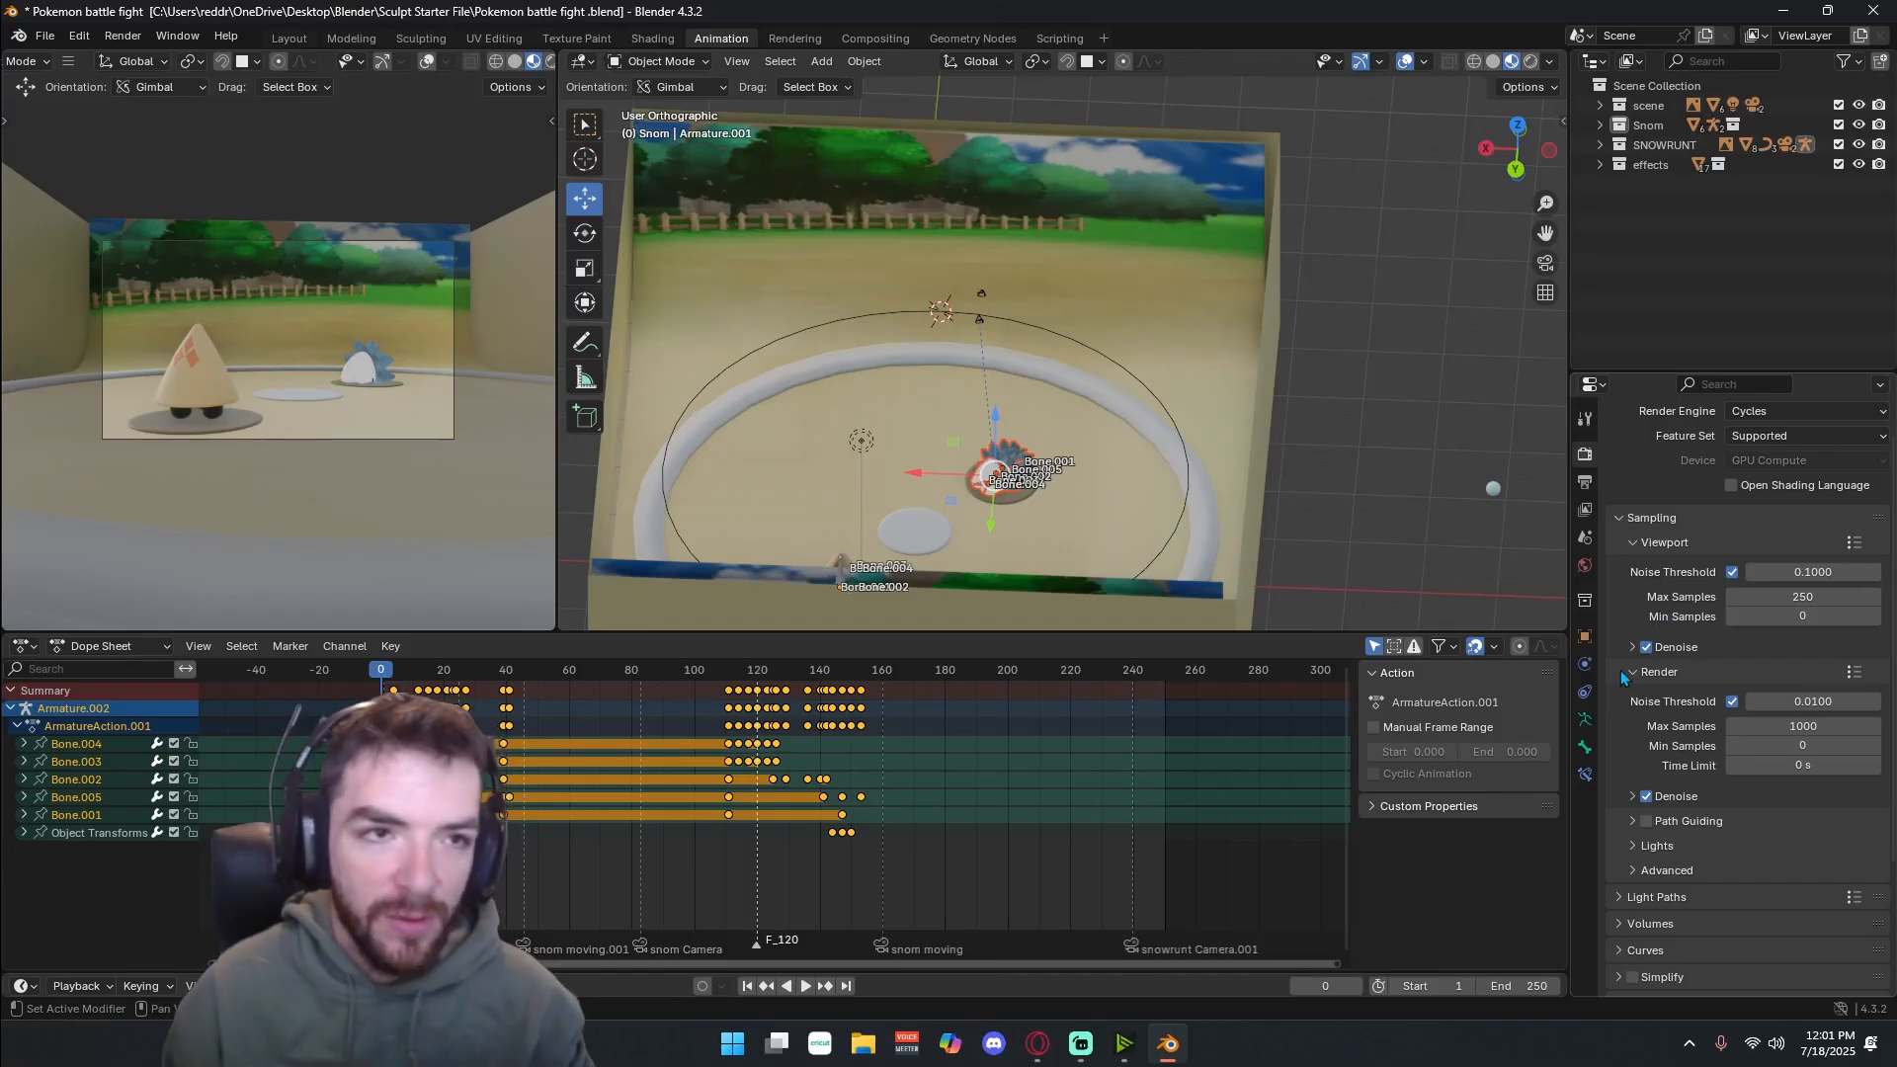
{"action": "middle_click_drag", "start_coordinate": [929, 351], "coordinate": [927, 428]}
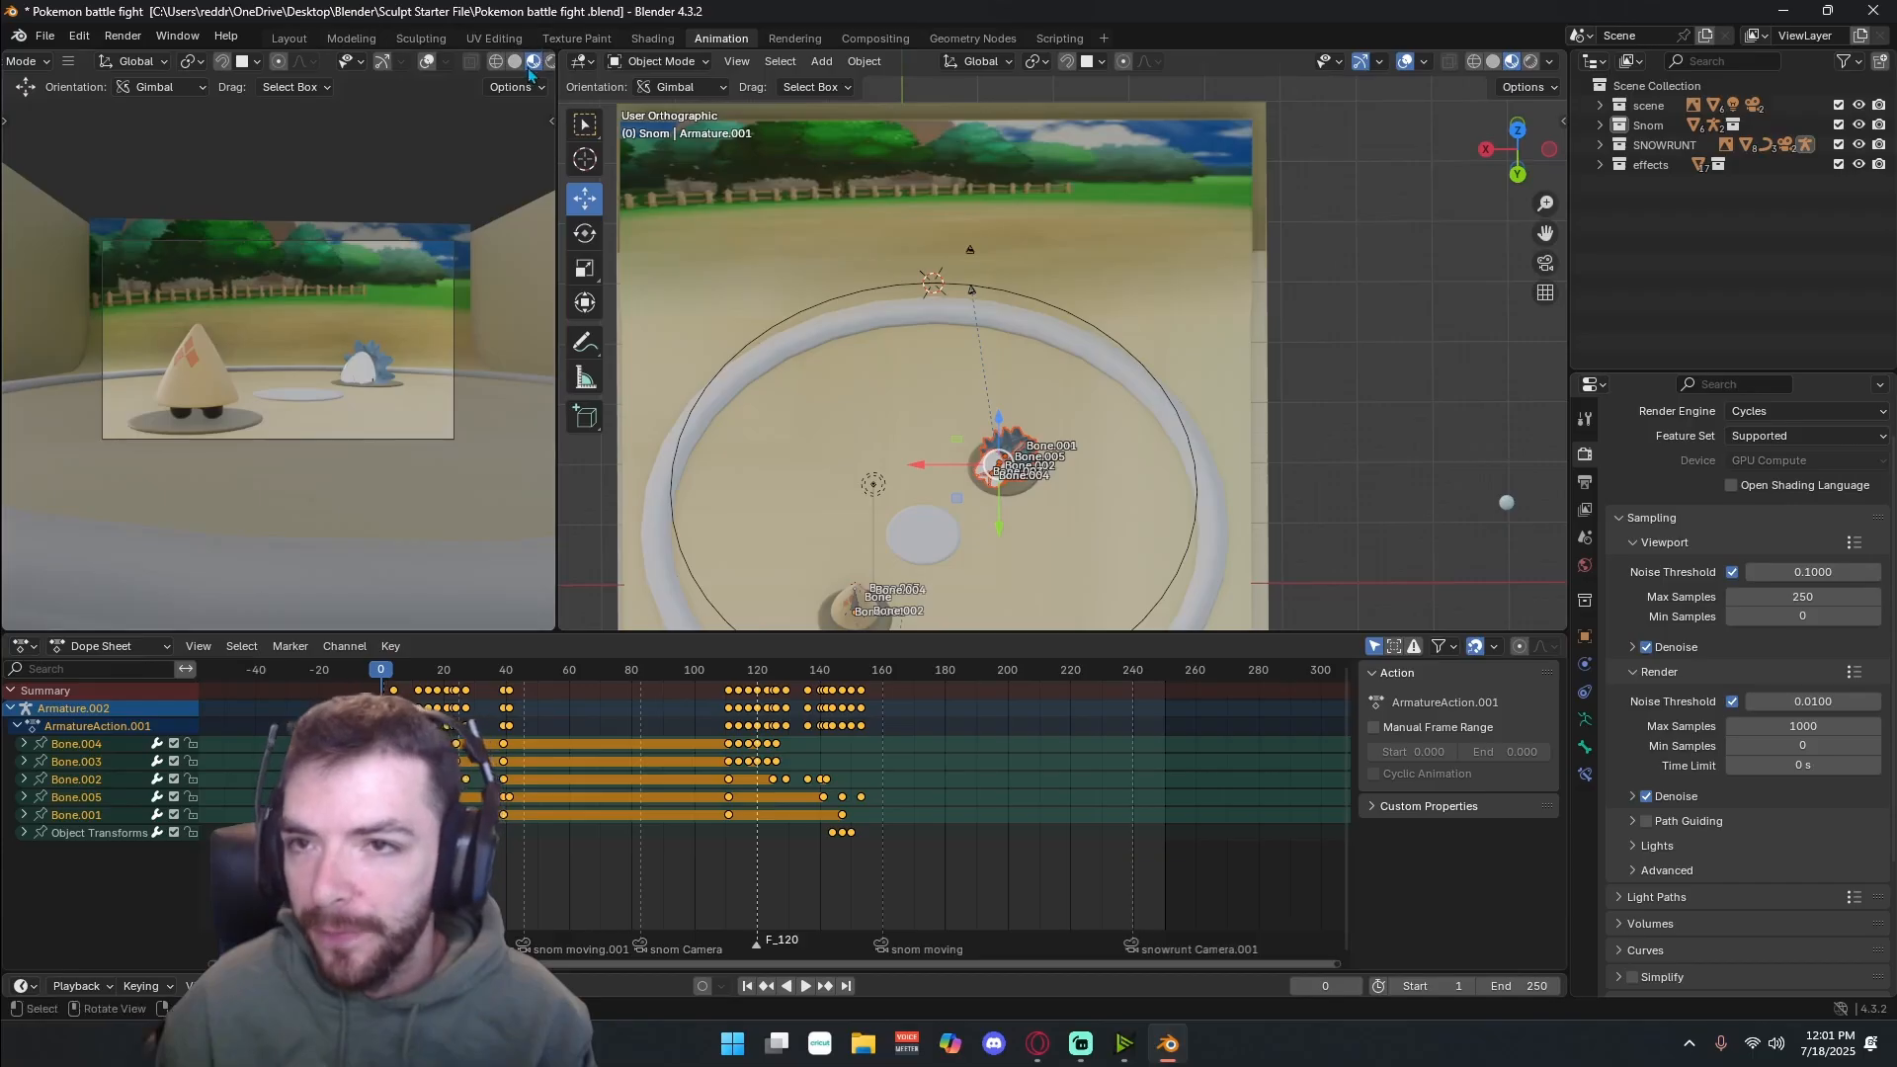
{"action": "scroll", "coordinate": [519, 63], "scroll_direction": "down", "scroll_amount": 2}
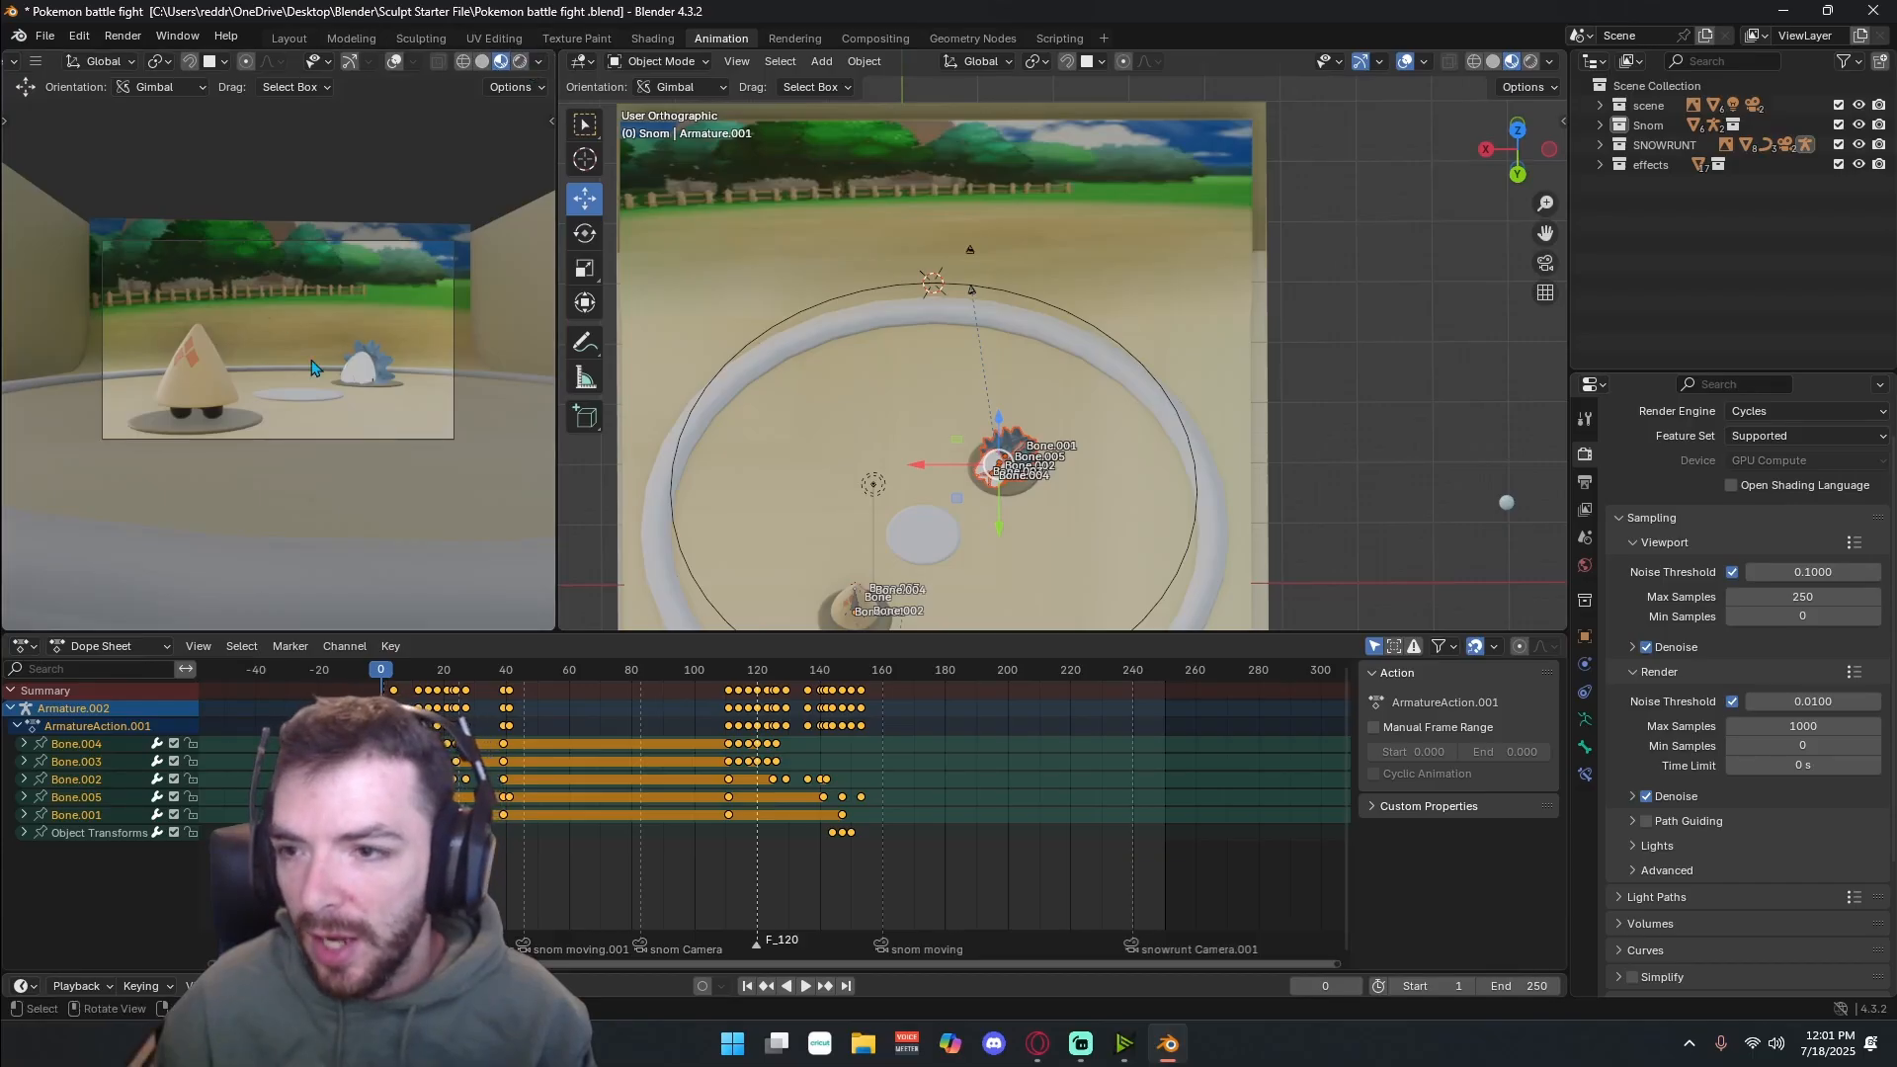
{"action": "left_click", "coordinate": [519, 61]}
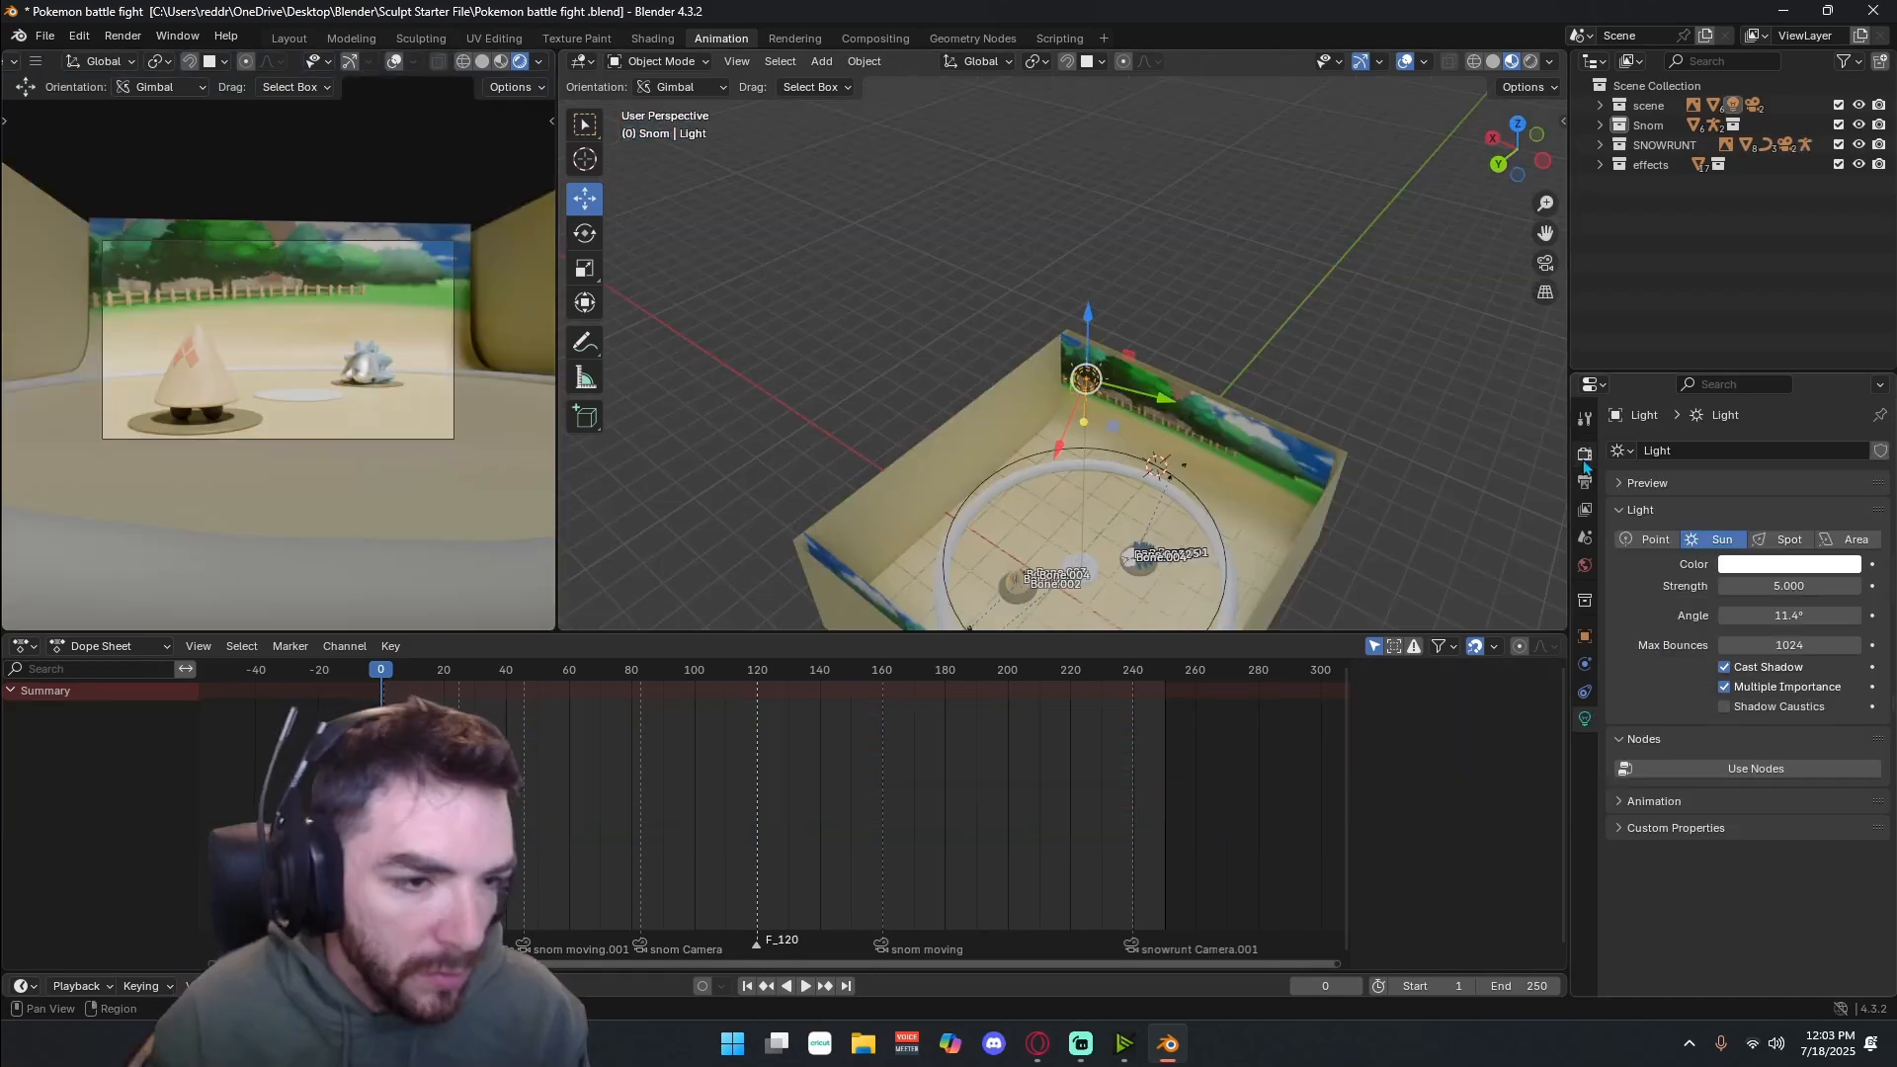
- Check the Cycles device setting and the render engine choices in the scene's render properties
{"action": "left_click", "coordinate": [1584, 455]}
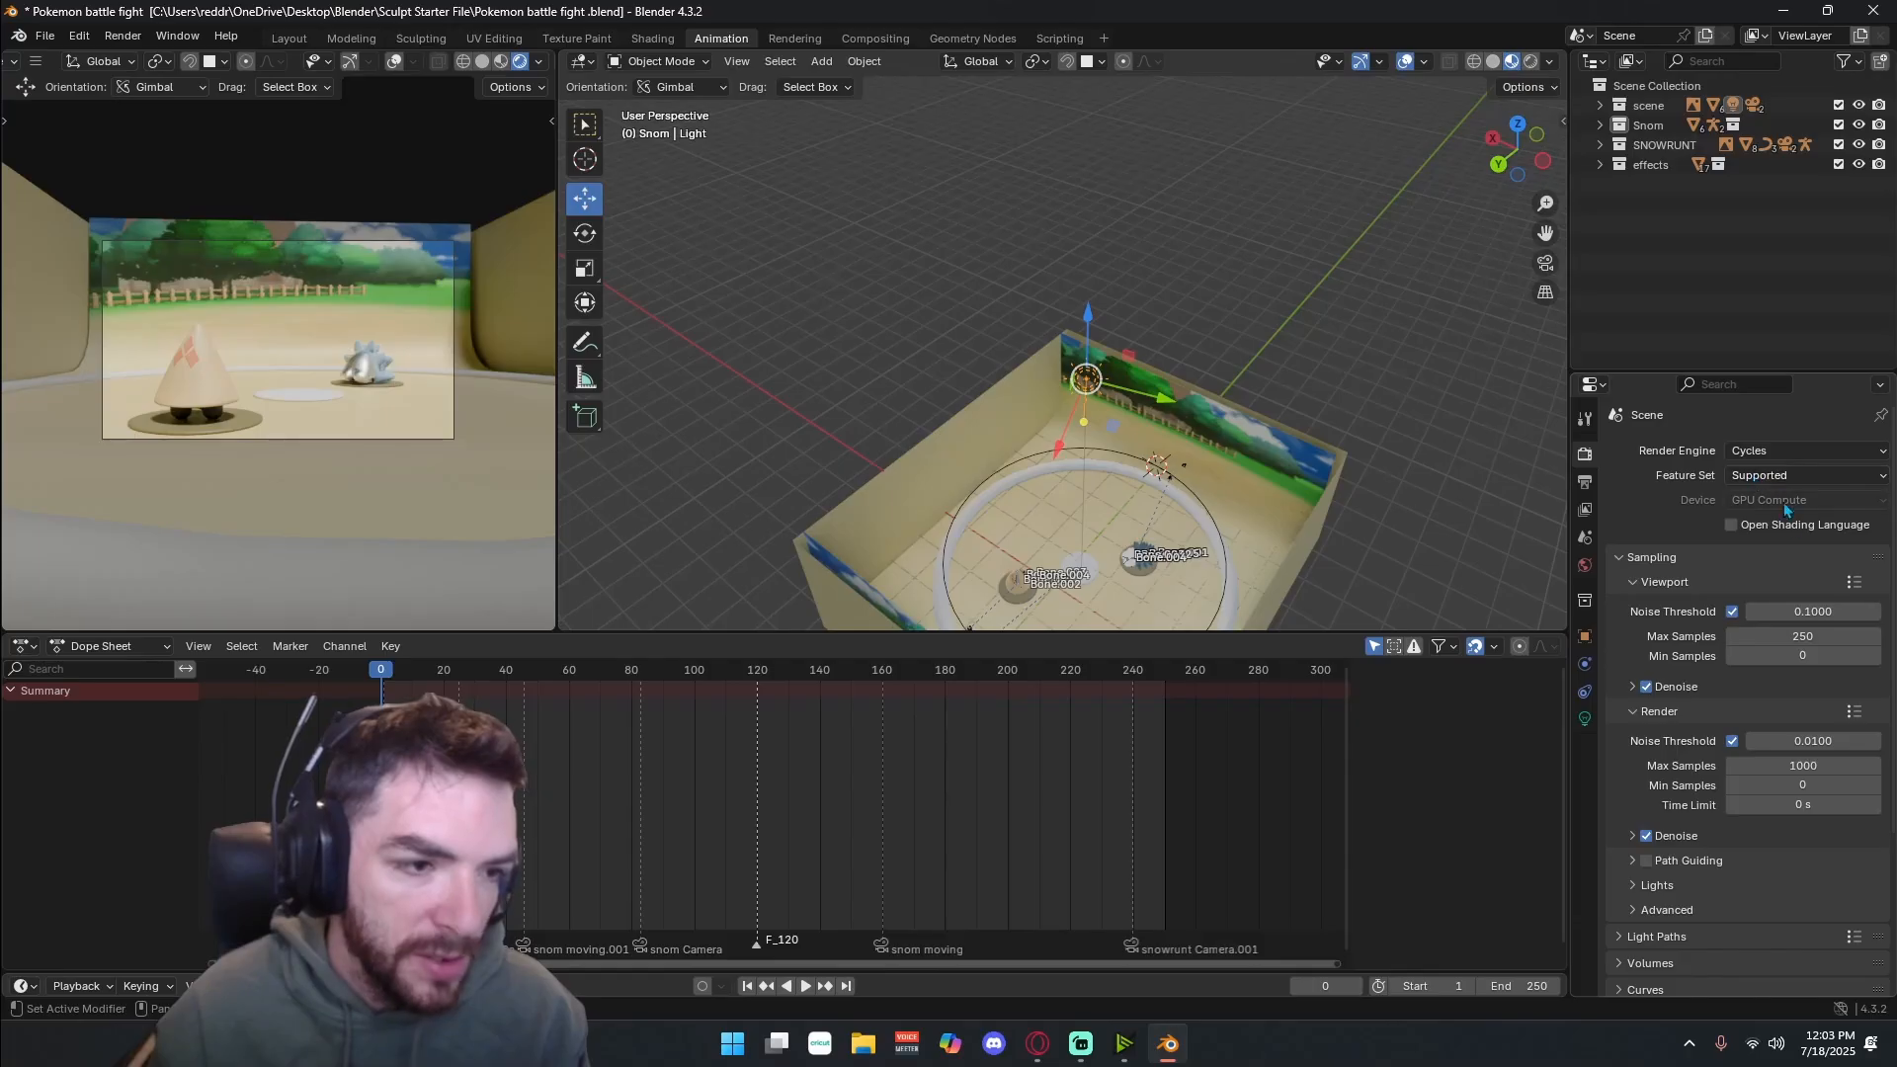
{"action": "scroll", "coordinate": [1793, 830], "scroll_direction": "down", "scroll_amount": 1}
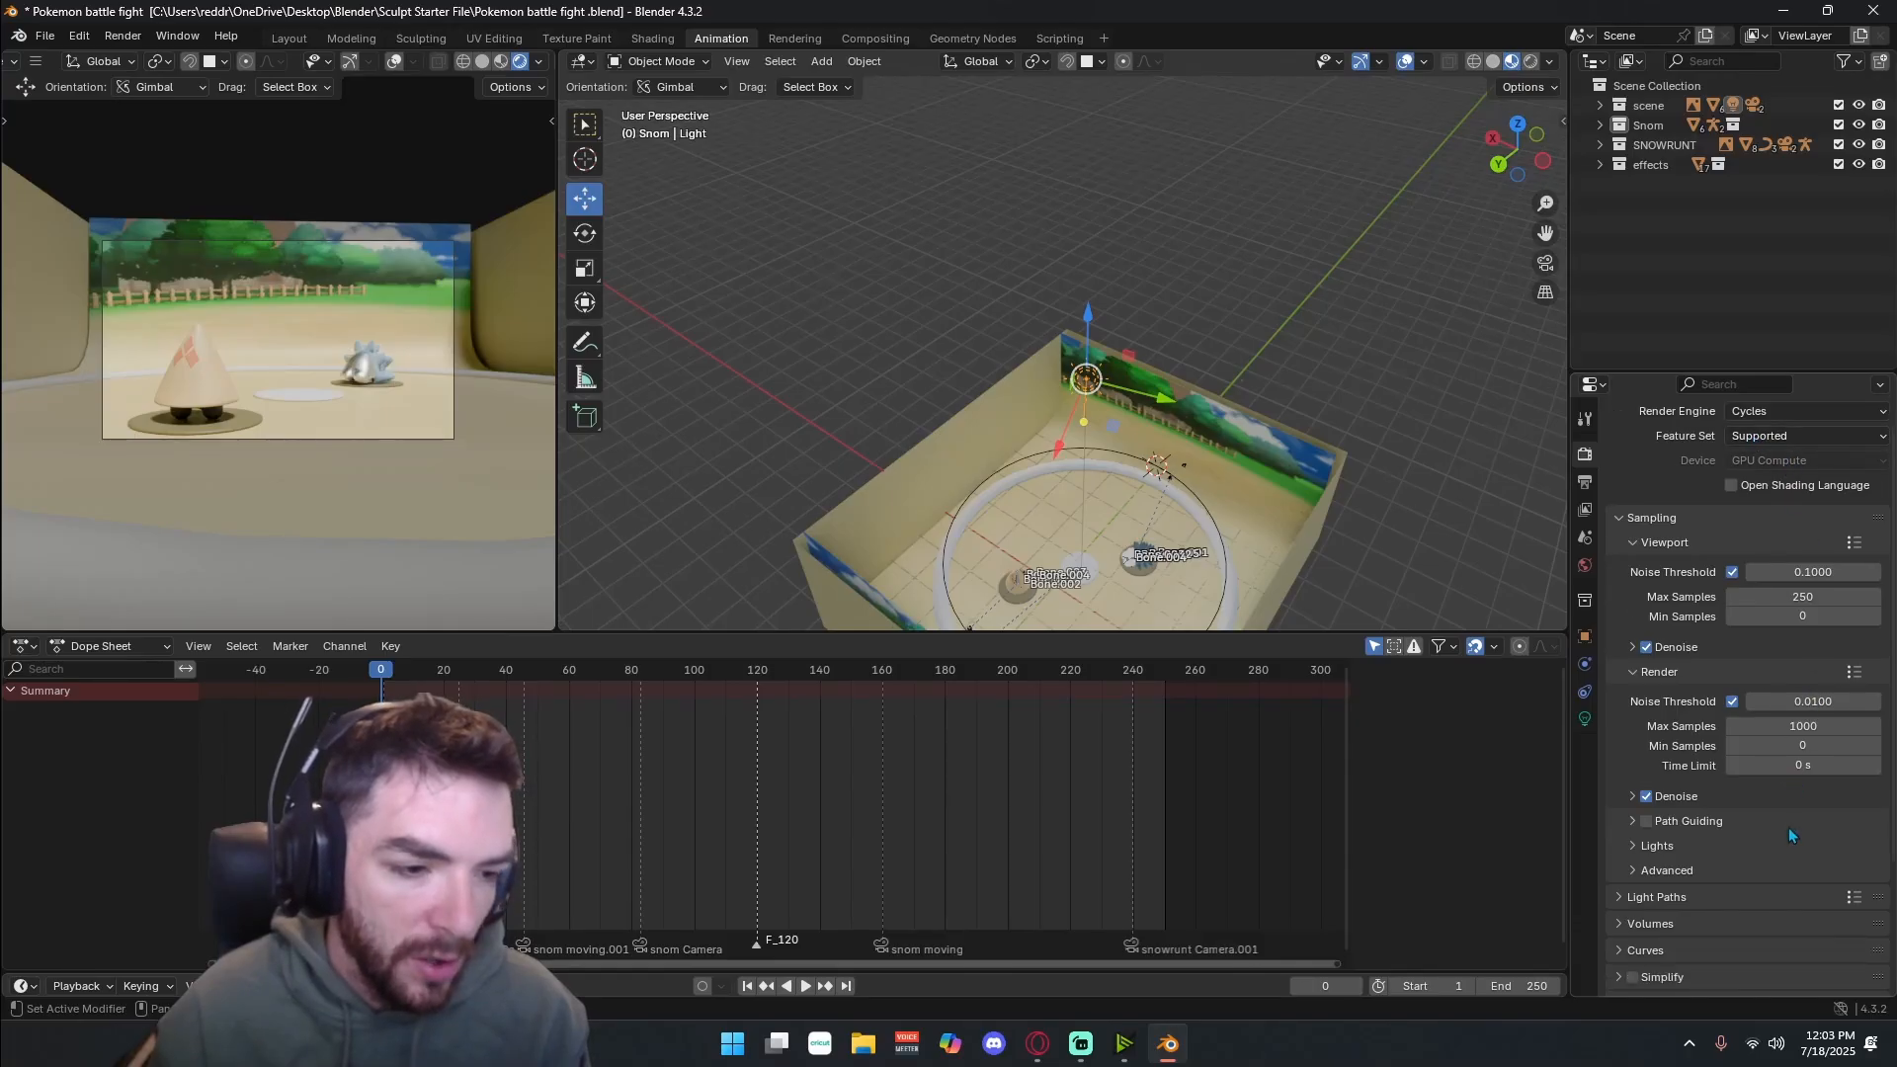
{"action": "scroll", "coordinate": [1791, 824], "scroll_direction": "up", "scroll_amount": 1}
{"action": "left_click", "coordinate": [1763, 501]}
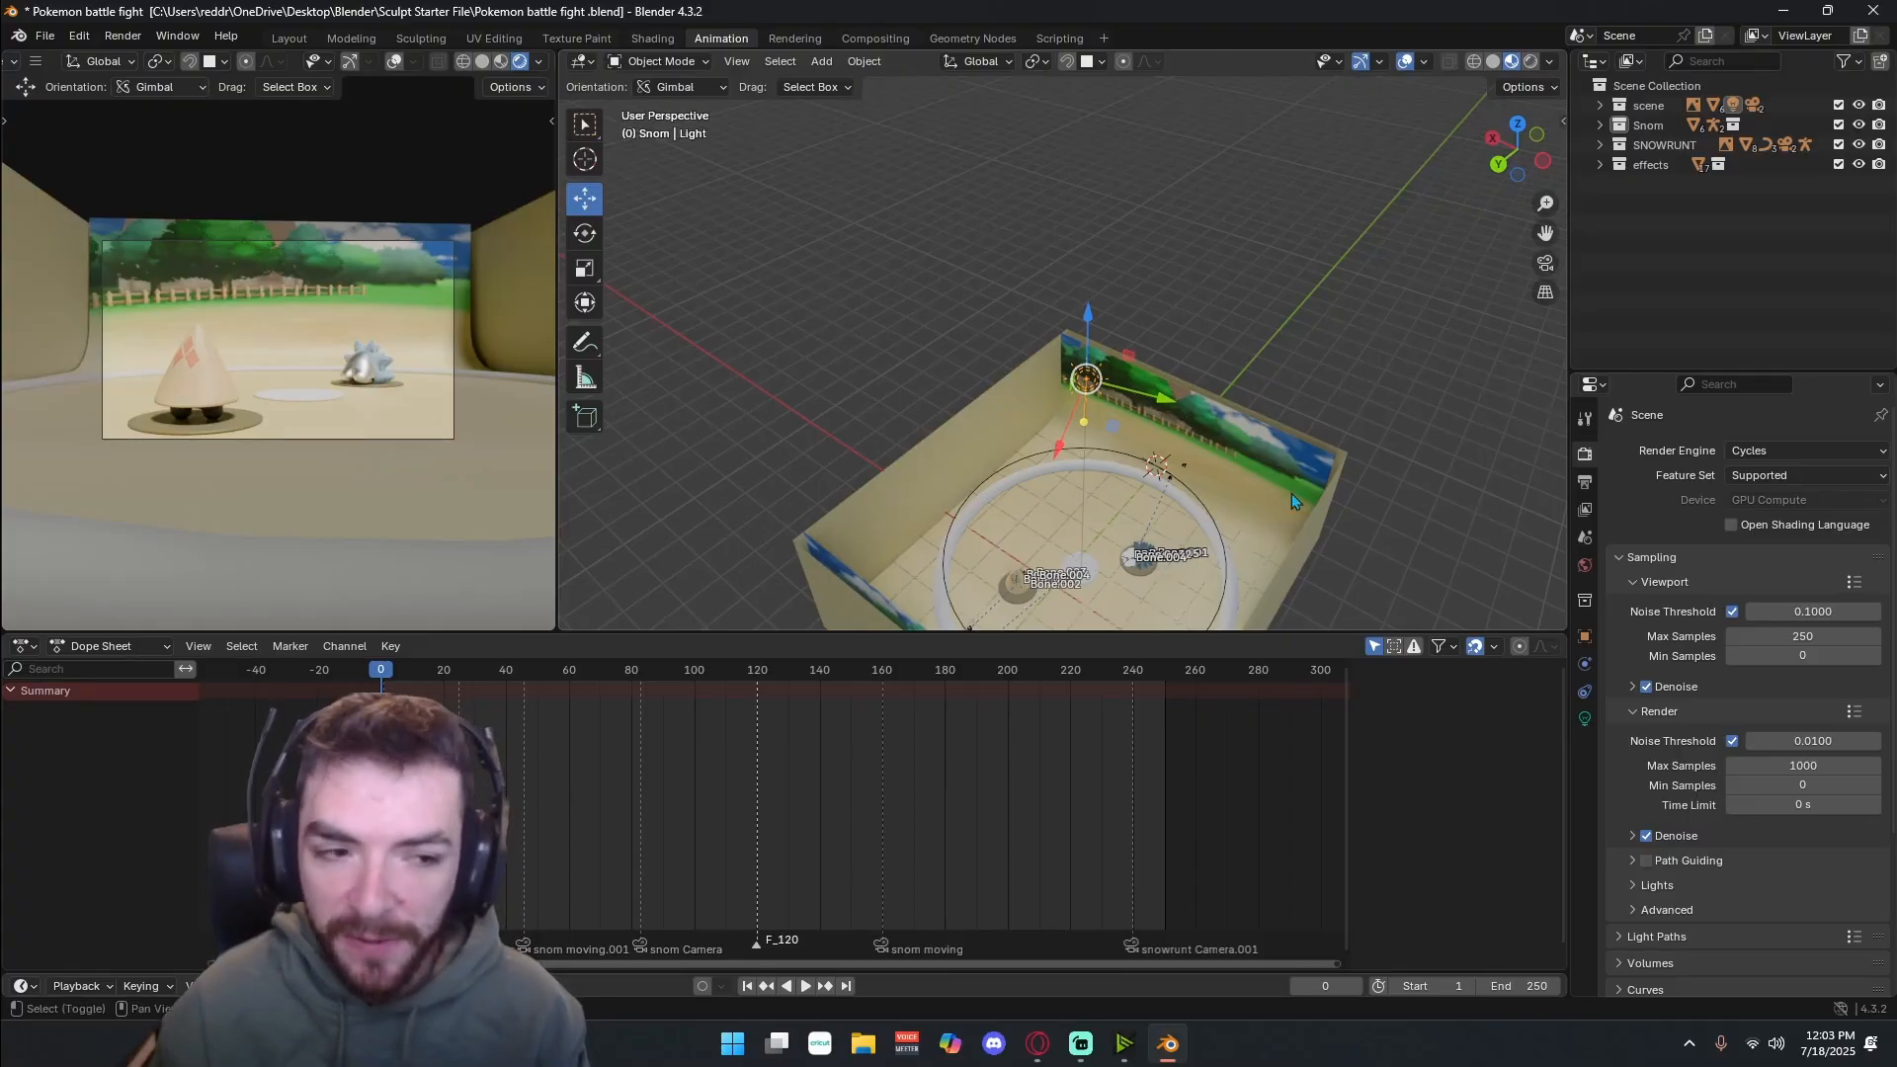
{"action": "middle_click_drag", "start_coordinate": [1290, 494], "coordinate": [1171, 359], "text": "shift"}
{"action": "middle_click_drag", "start_coordinate": [1271, 407], "coordinate": [1229, 348], "text": "shift"}
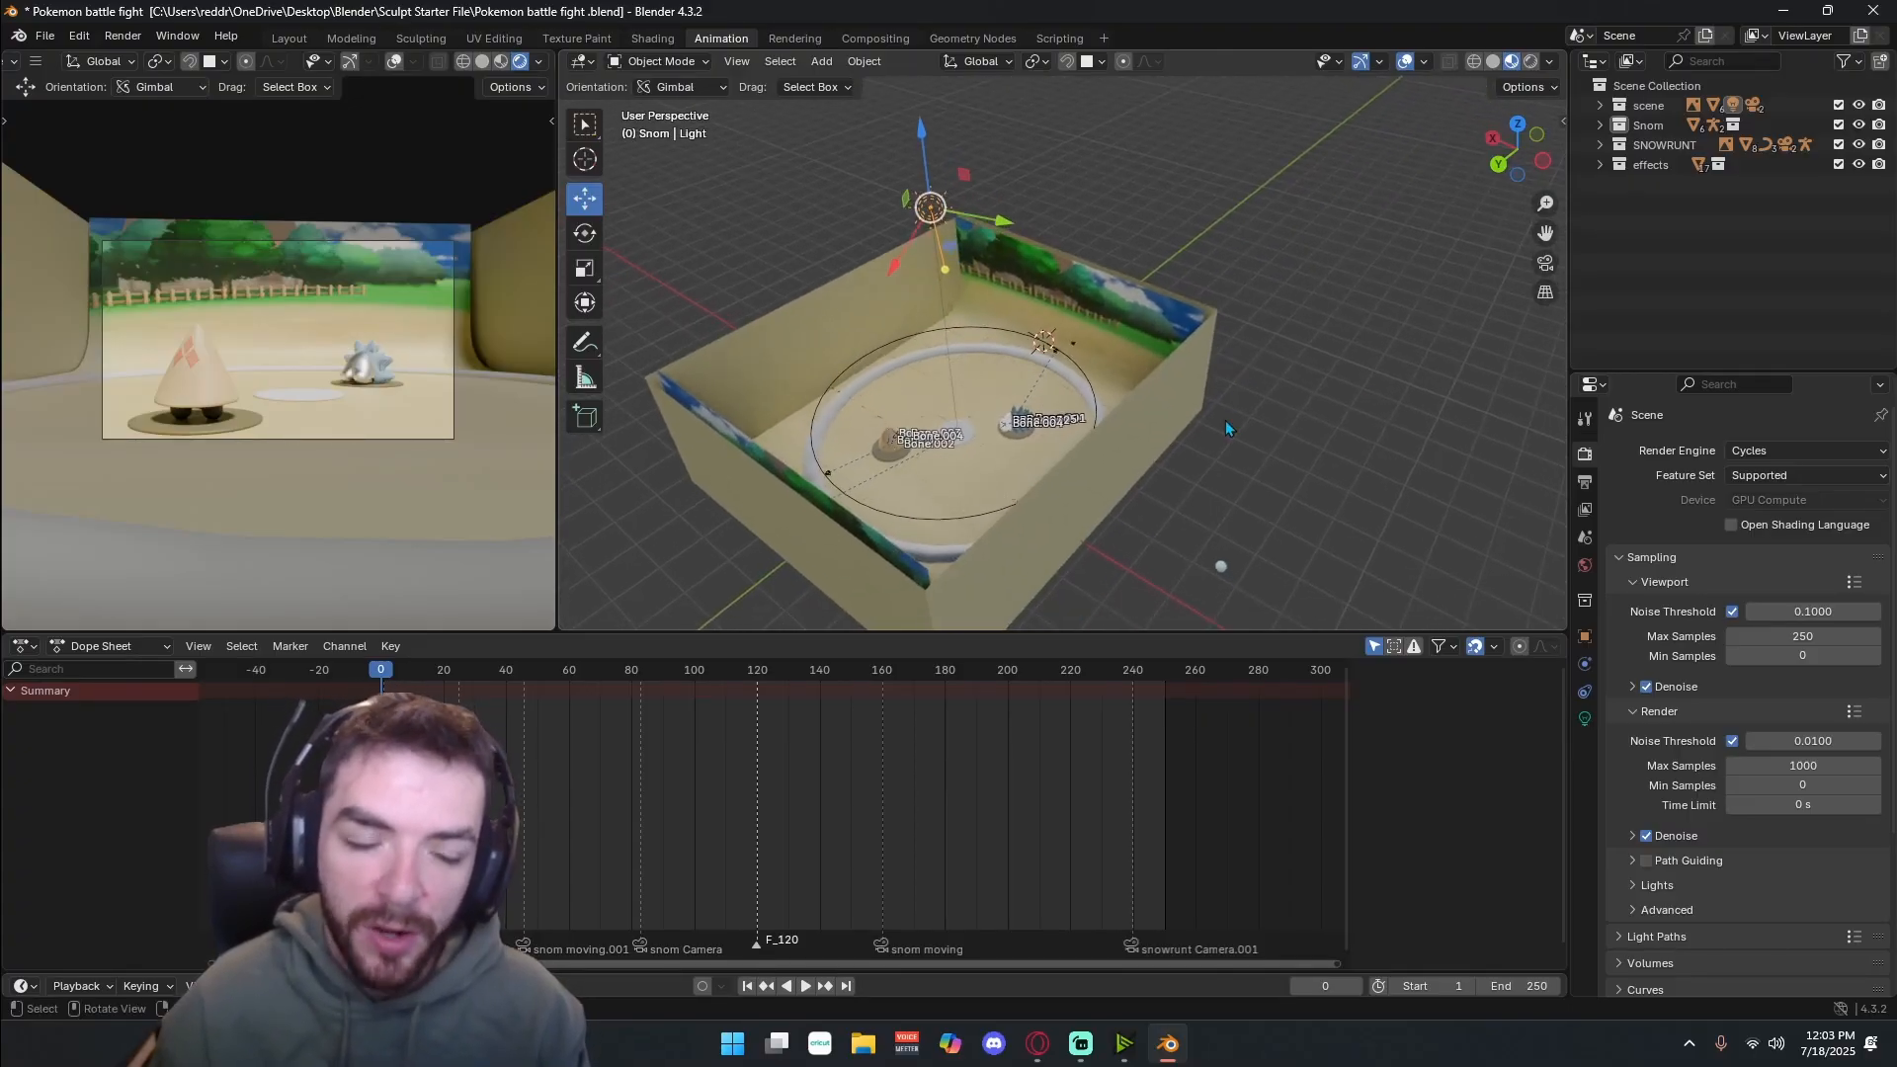
{"action": "left_click", "coordinate": [1786, 452]}
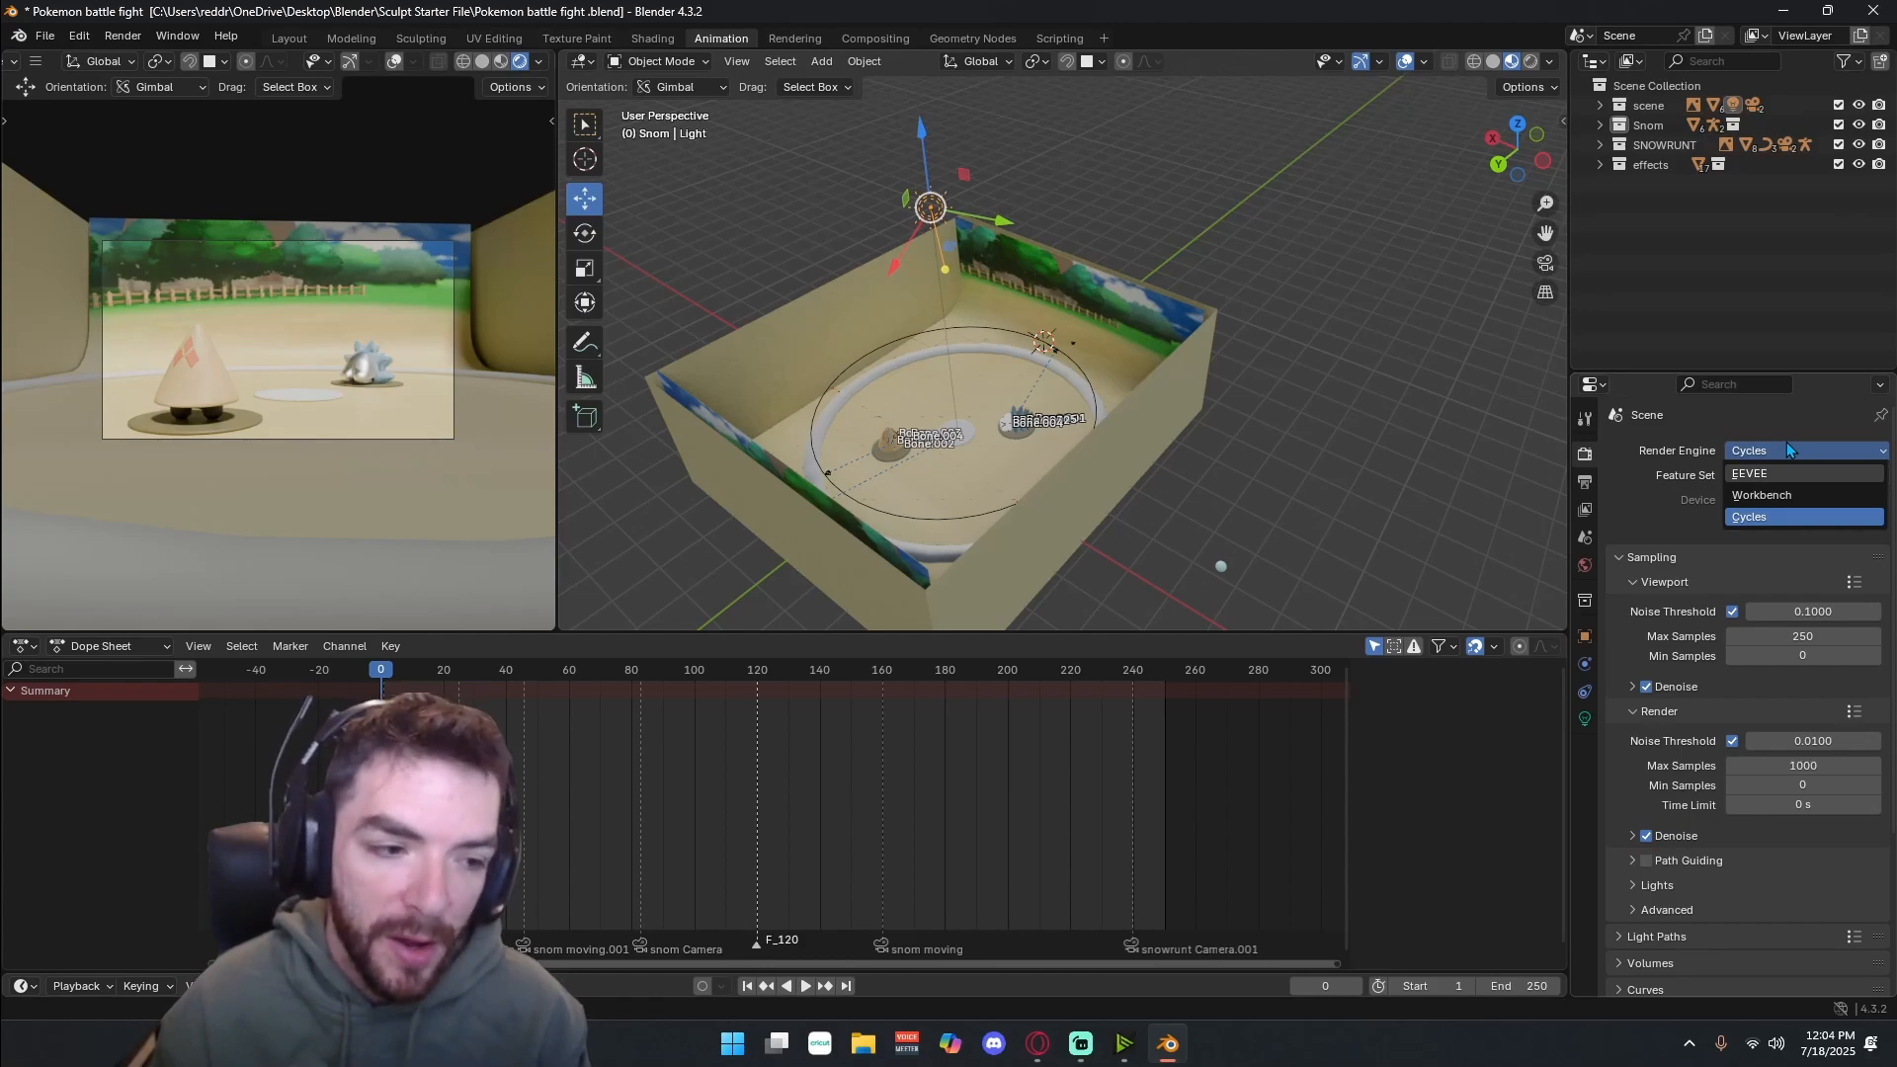
{"action": "left_click", "coordinate": [1789, 441]}
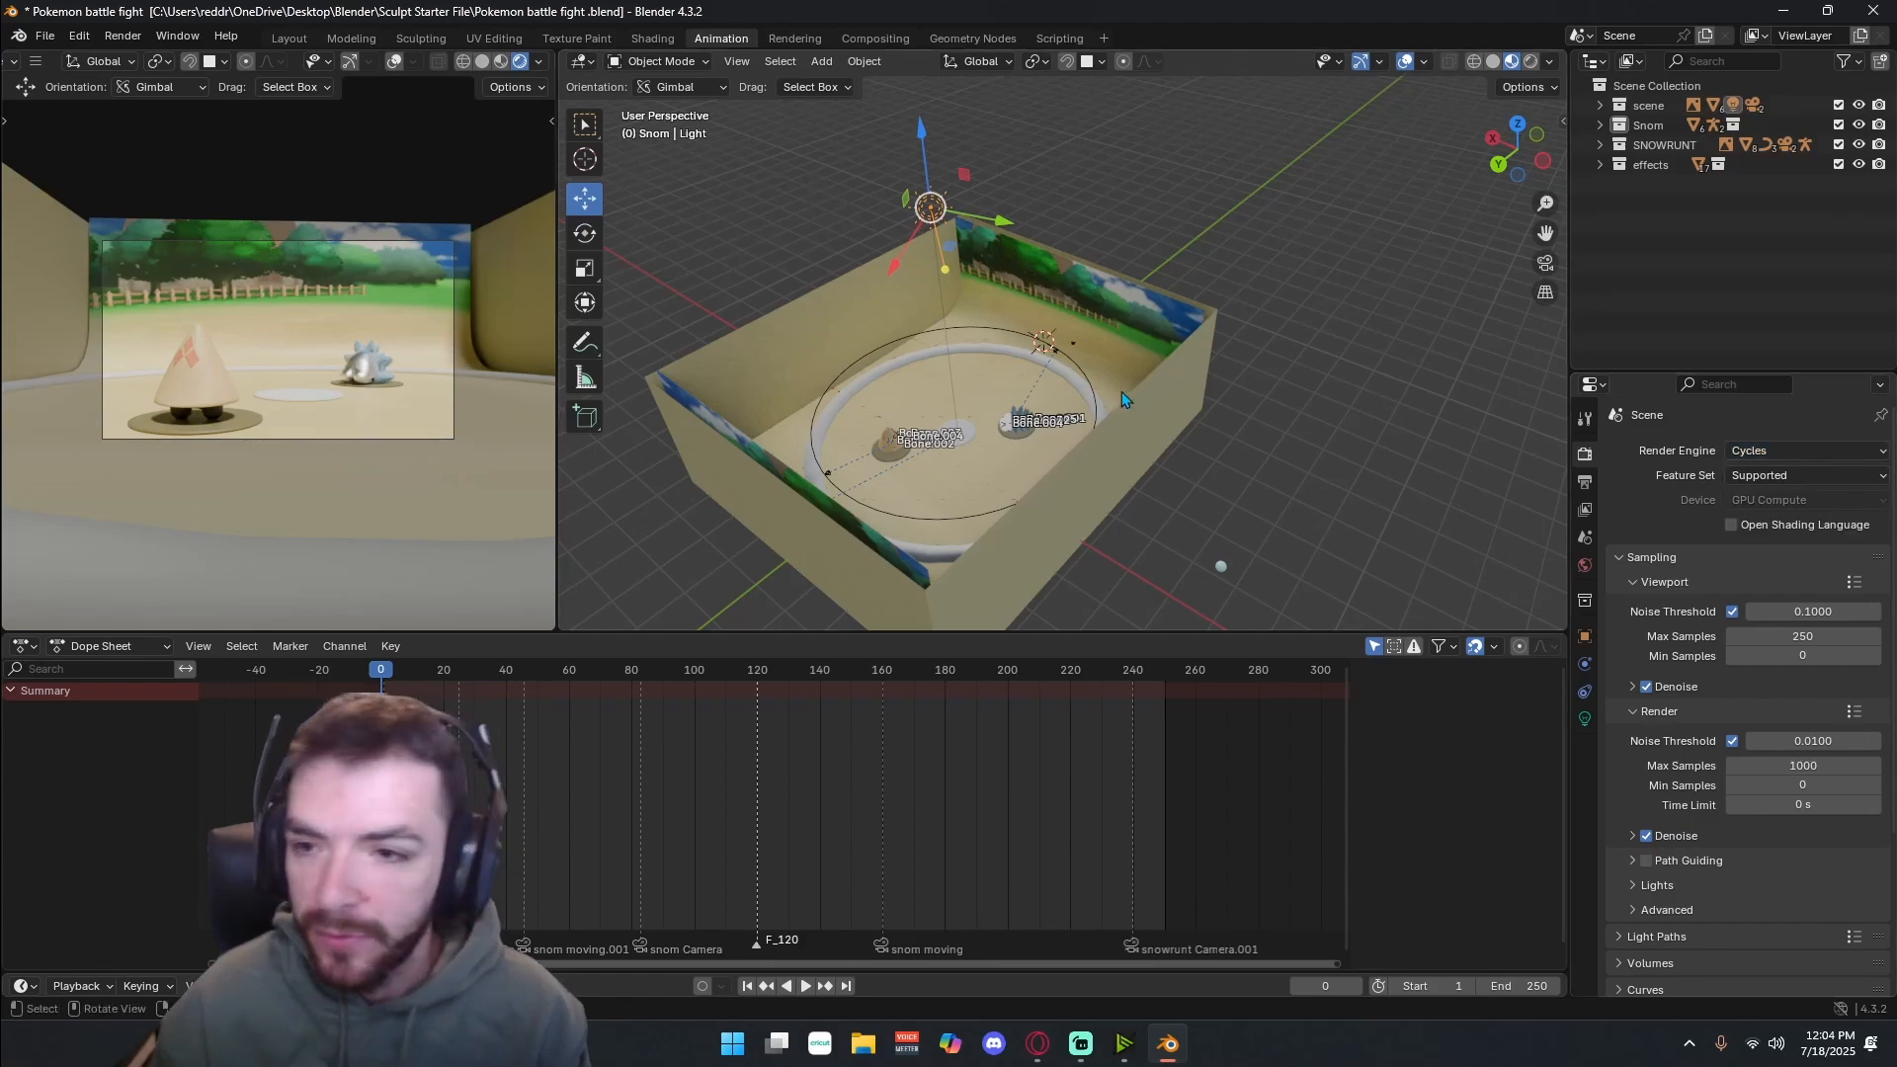
- Switch the main 3D viewport to rendered shading to preview the arena and its two characters
{"action": "middle_click_drag", "start_coordinate": [1122, 391], "coordinate": [1117, 436]}
{"action": "scroll", "coordinate": [259, 394], "scroll_direction": "up", "scroll_amount": 1}
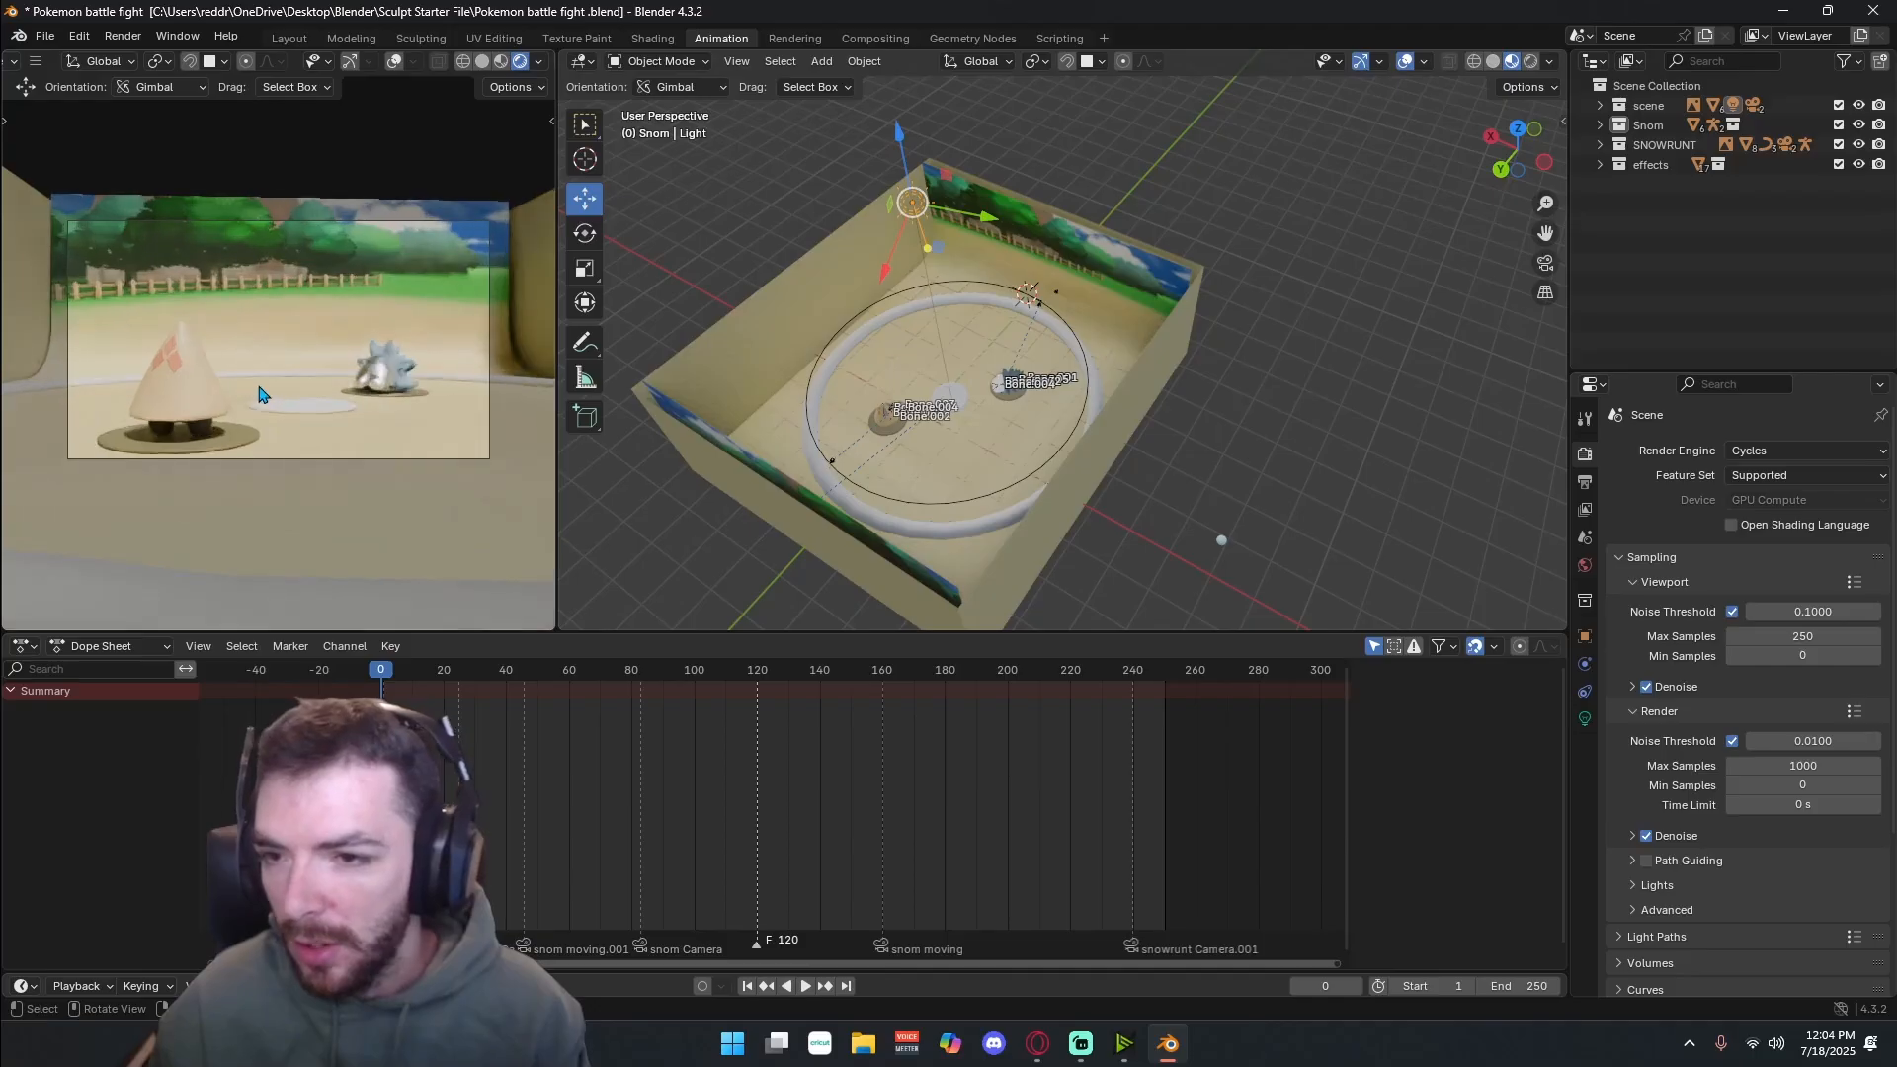
{"action": "scroll", "coordinate": [259, 394], "scroll_direction": "down", "scroll_amount": 2}
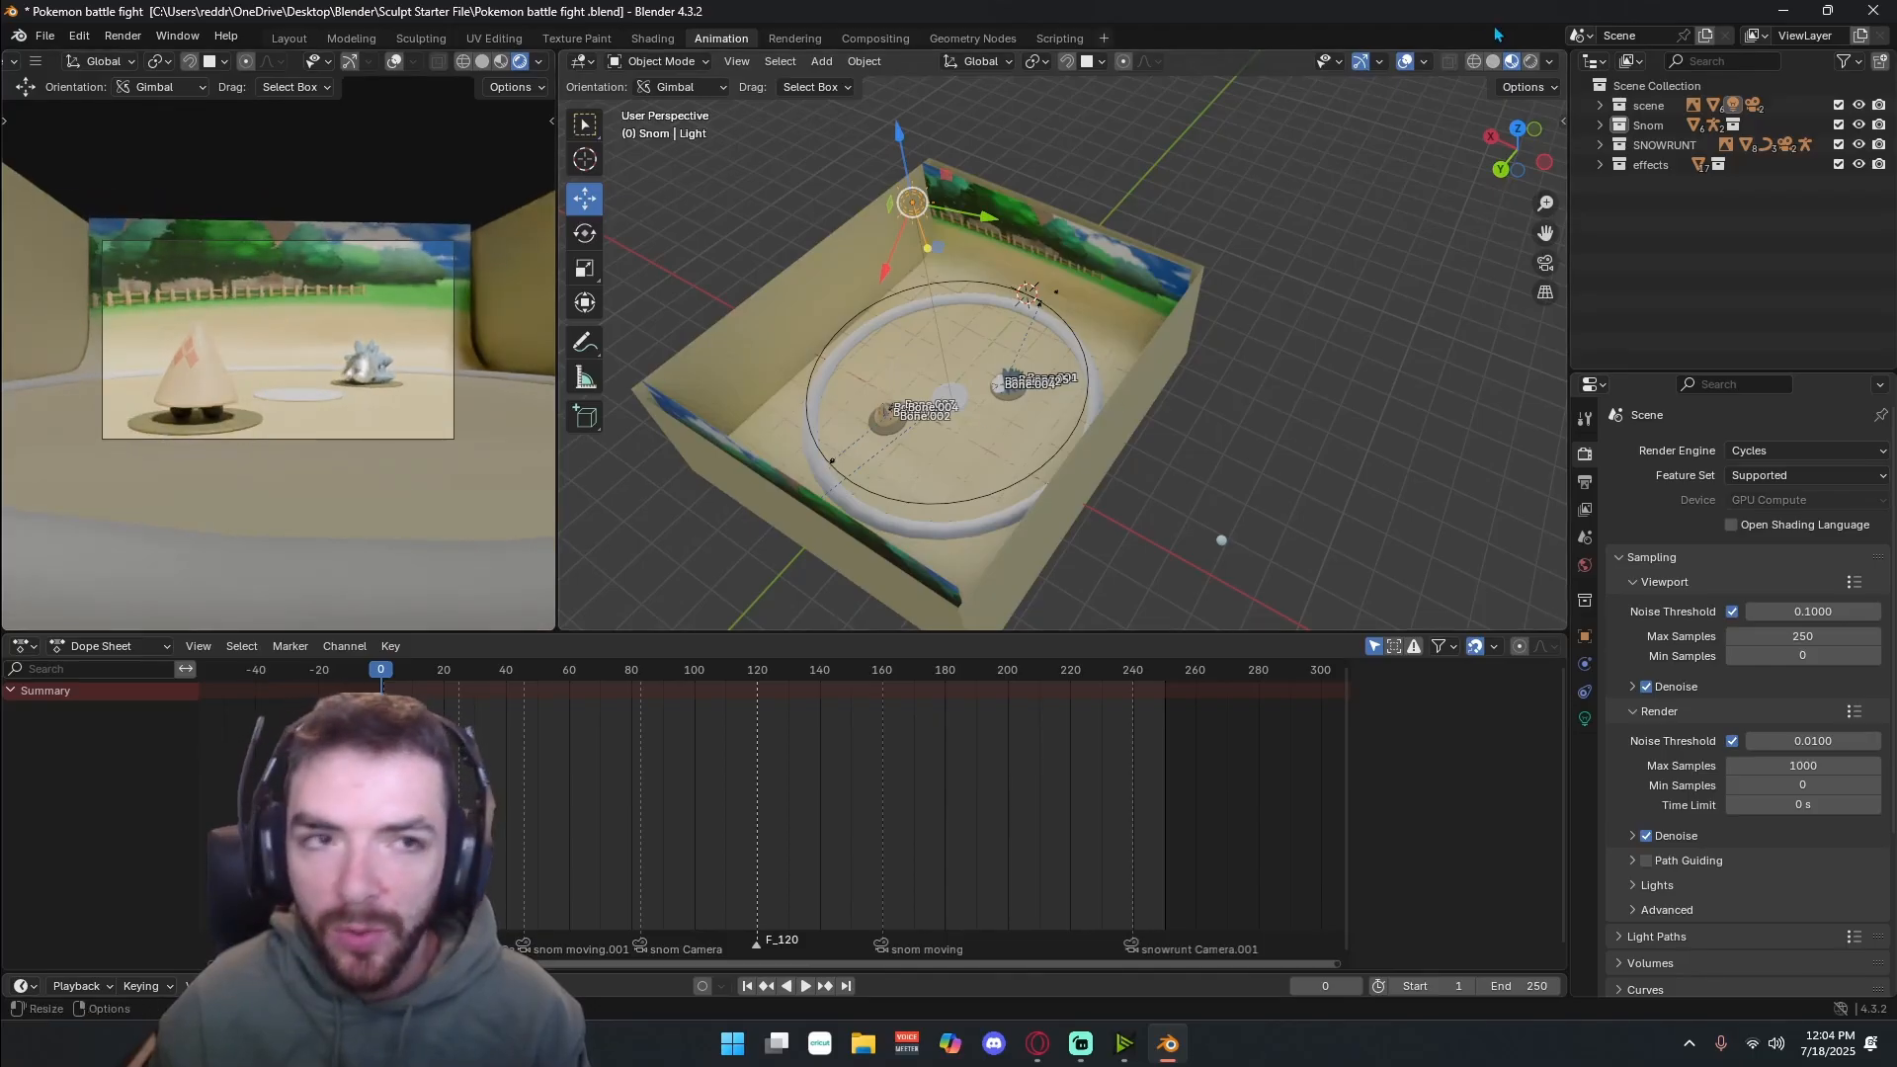
{"action": "left_click", "coordinate": [1529, 61]}
{"action": "scroll", "coordinate": [1004, 465], "scroll_direction": "up", "scroll_amount": 3}
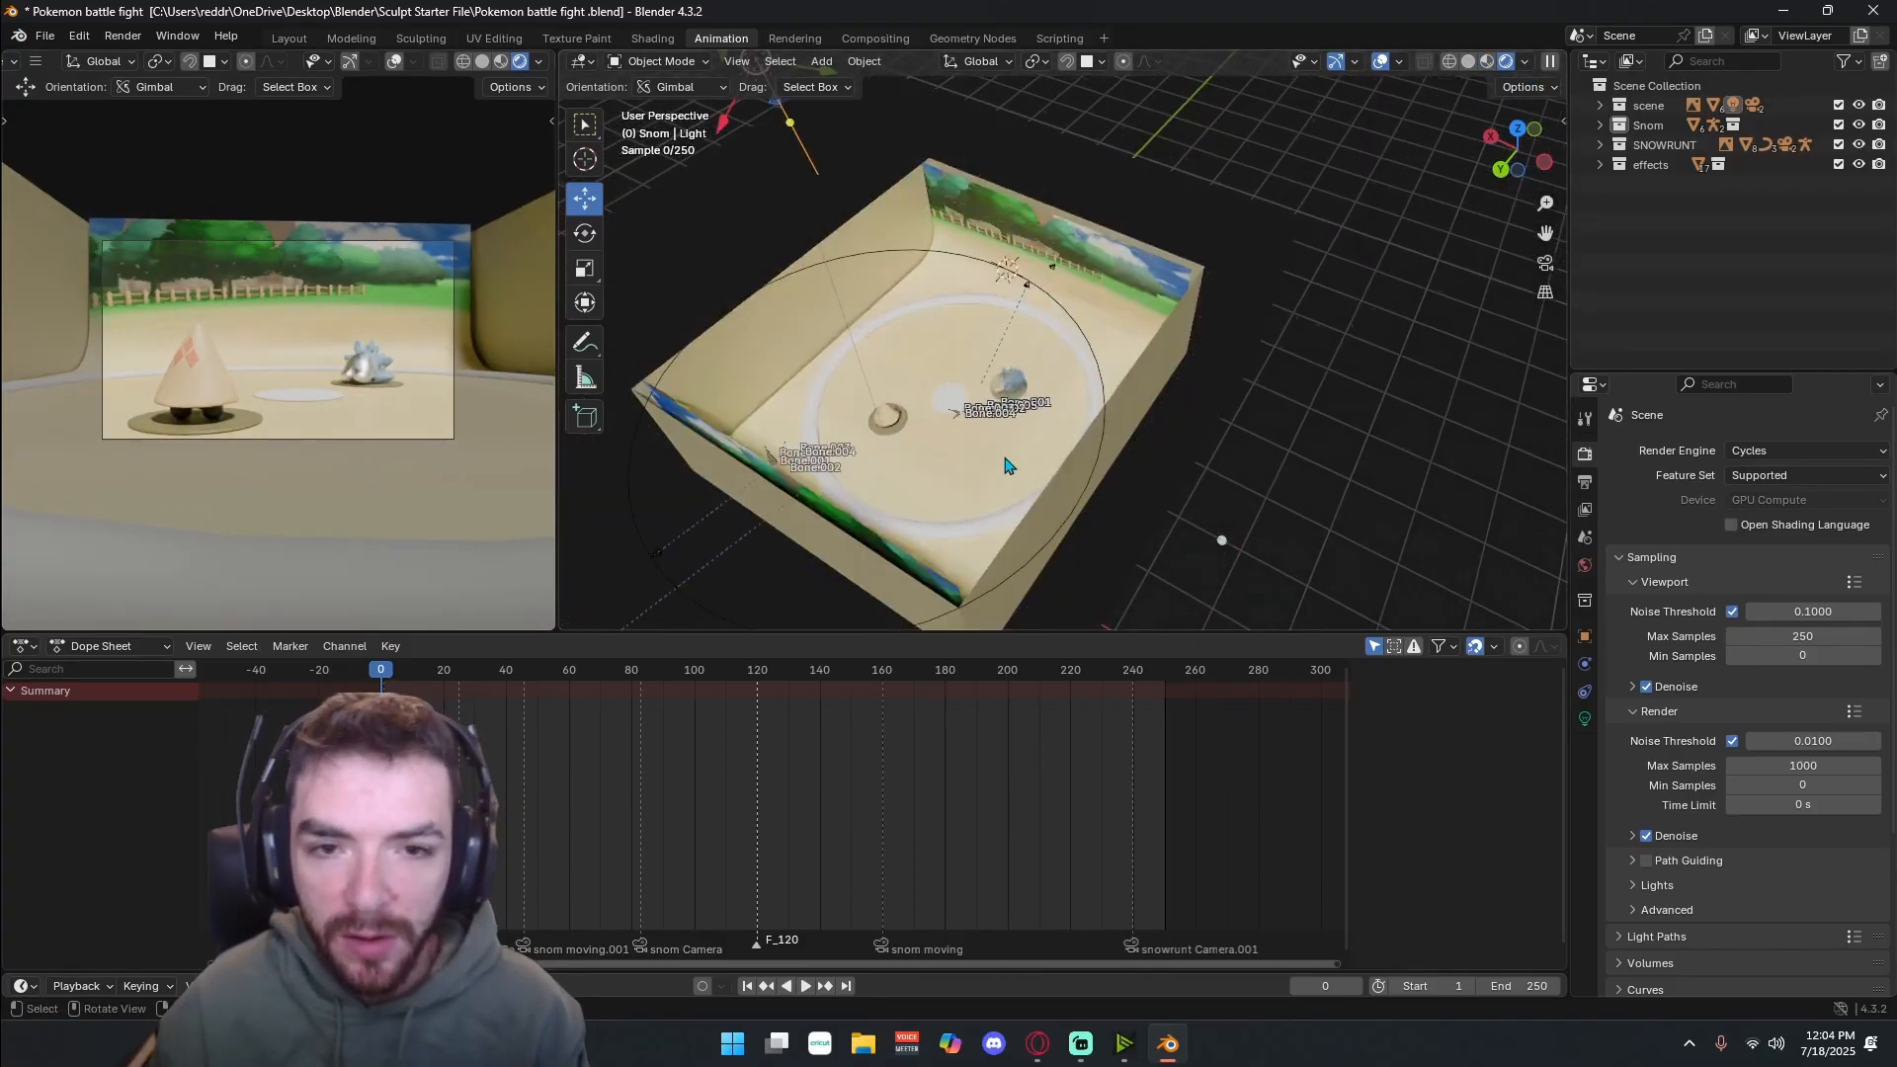
{"action": "scroll", "coordinate": [929, 472], "scroll_direction": "up", "scroll_amount": 1}
{"action": "middle_click_drag", "start_coordinate": [930, 475], "coordinate": [1052, 423], "text": "shift"}
{"action": "scroll", "coordinate": [1053, 430], "scroll_direction": "up", "scroll_amount": 2}
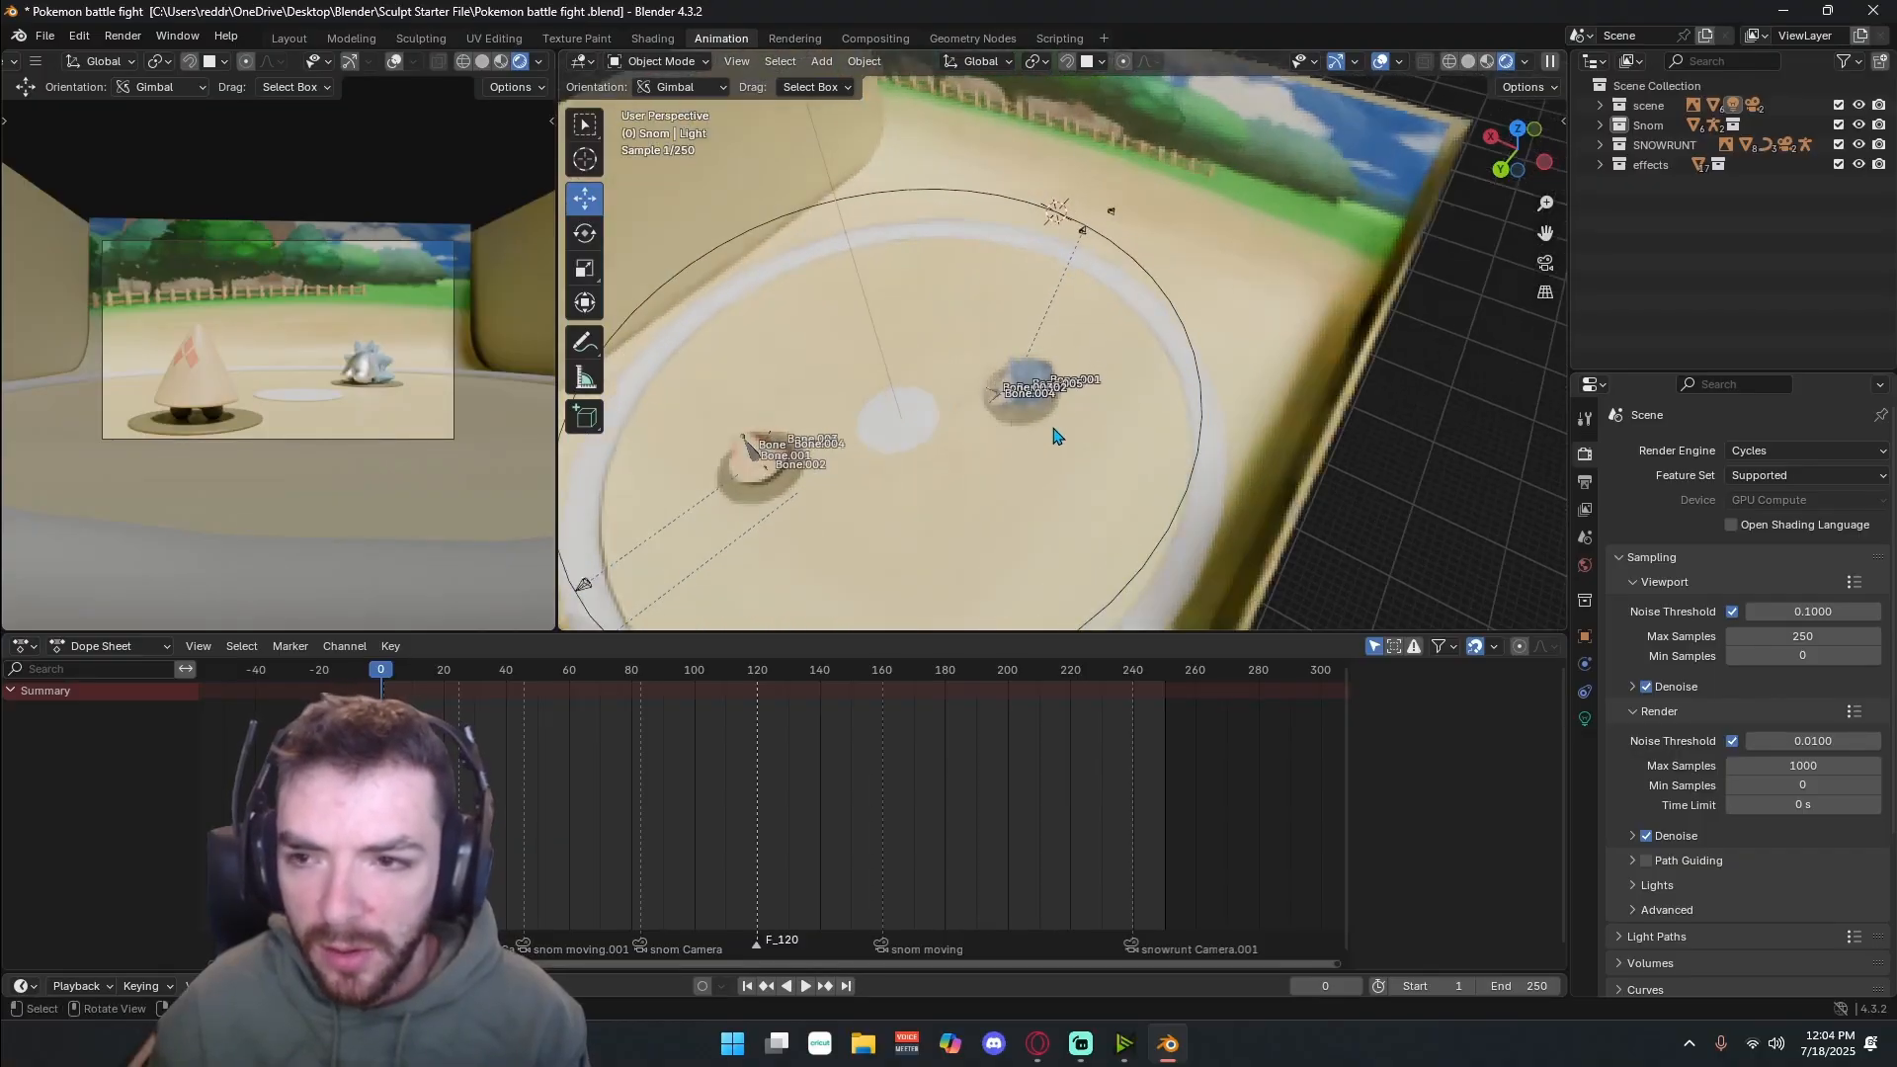
{"action": "scroll", "coordinate": [970, 454], "scroll_direction": "up", "scroll_amount": 1}
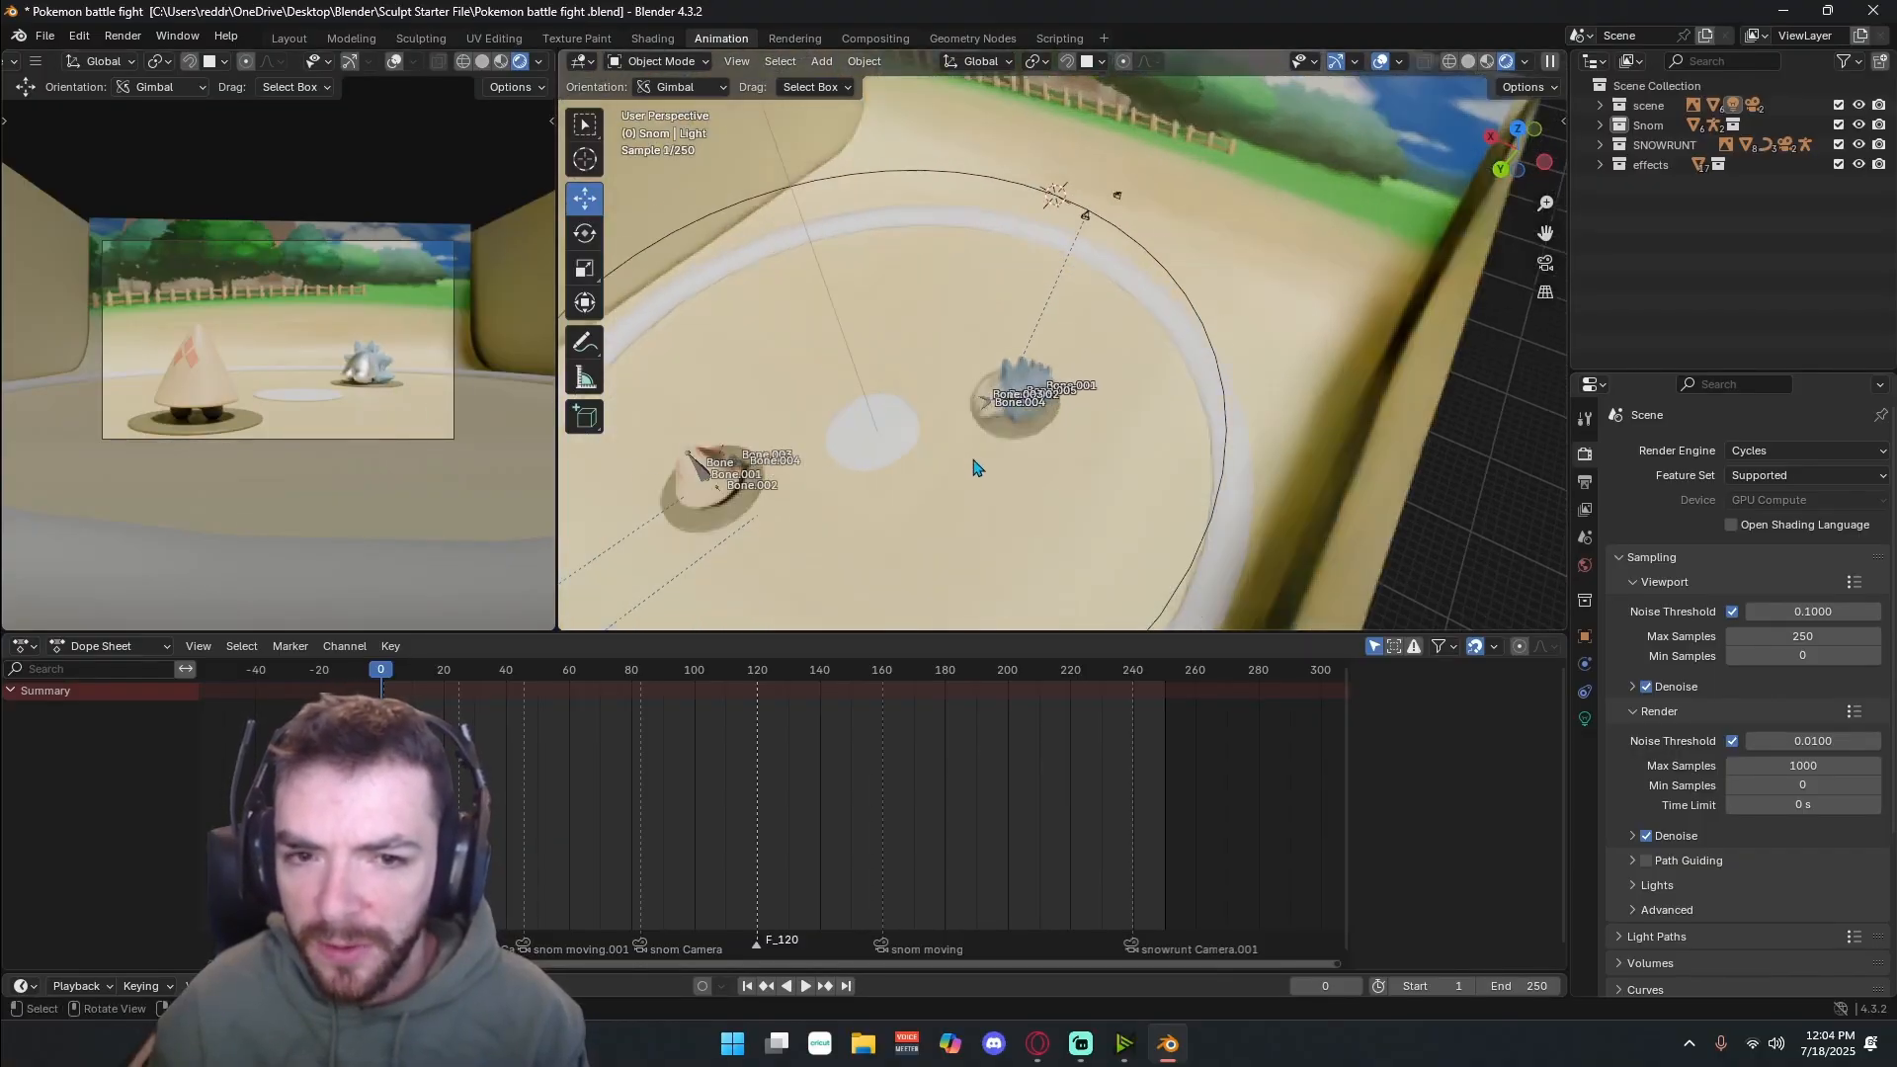
{"action": "scroll", "coordinate": [1086, 459], "scroll_direction": "up", "scroll_amount": 2}
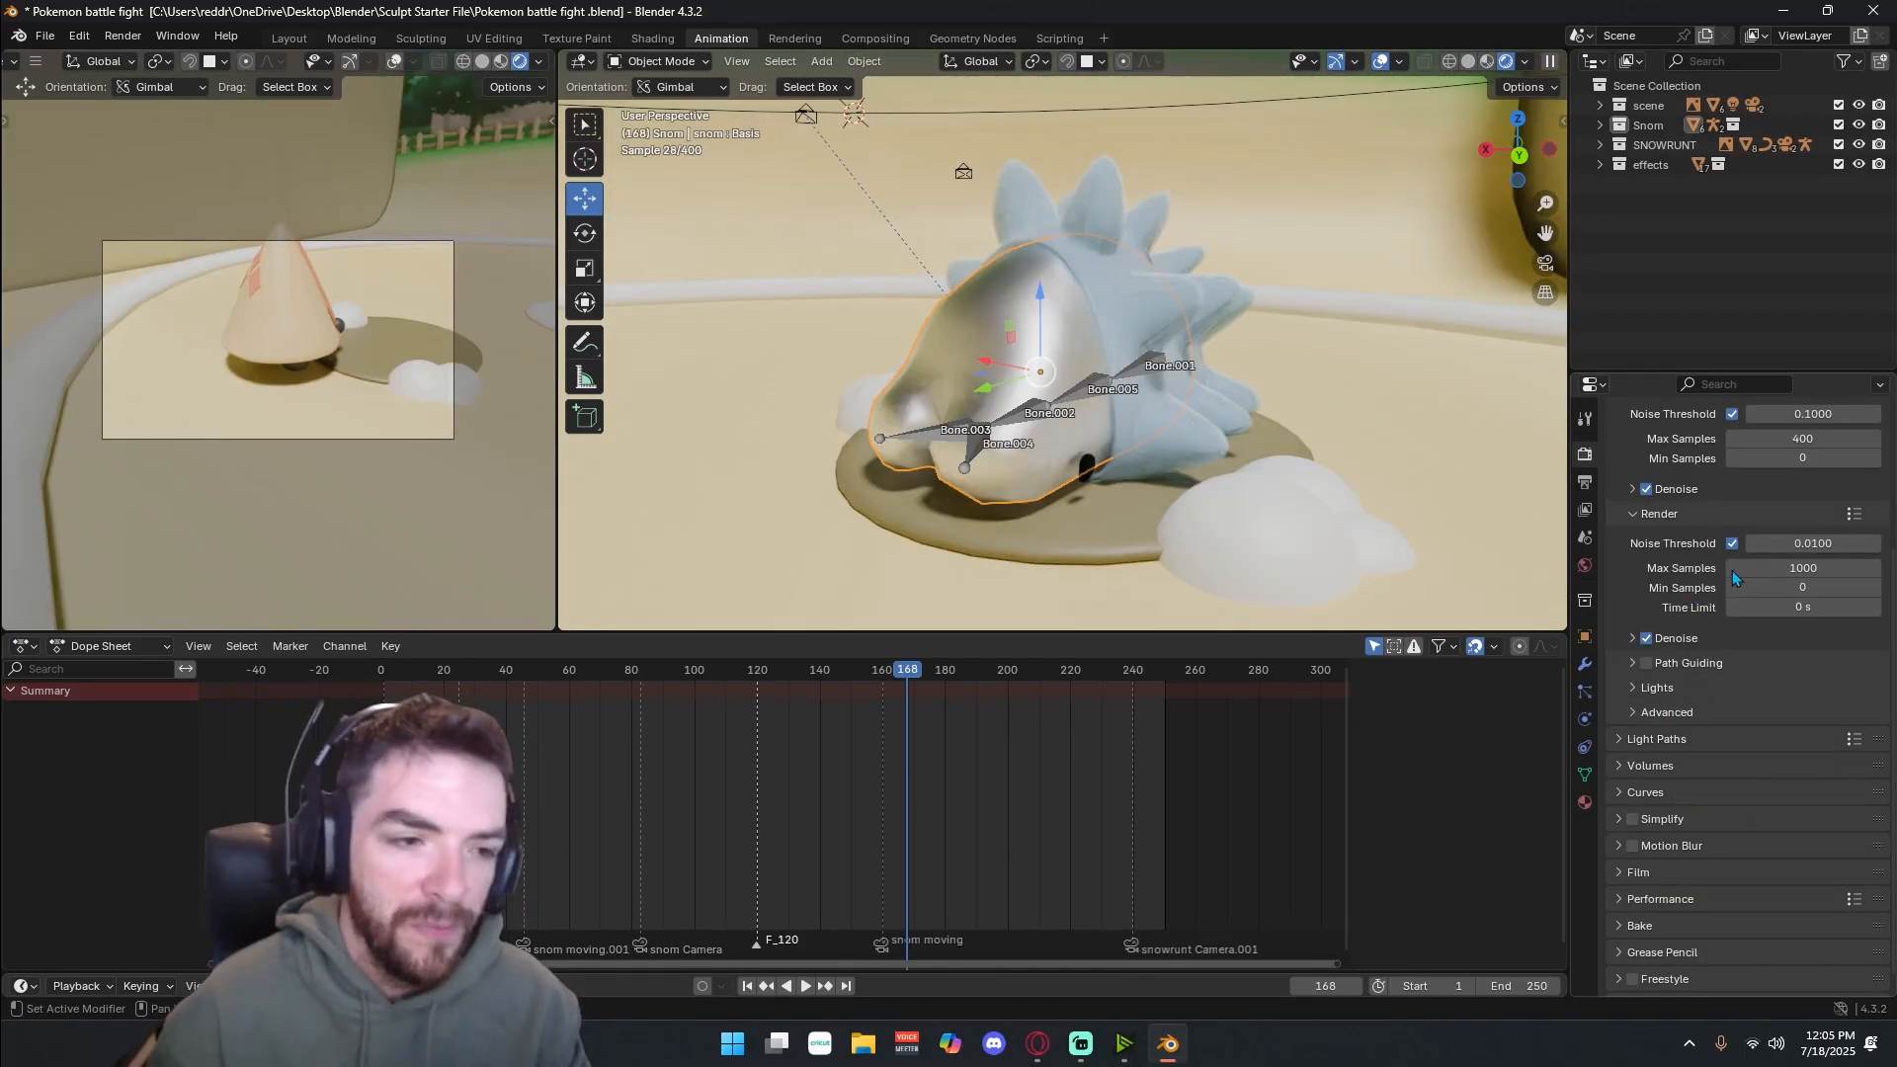
- Examine the Cycles sampling values and the feature set options once more
{"action": "scroll", "coordinate": [1855, 820], "scroll_direction": "up", "scroll_amount": 3}
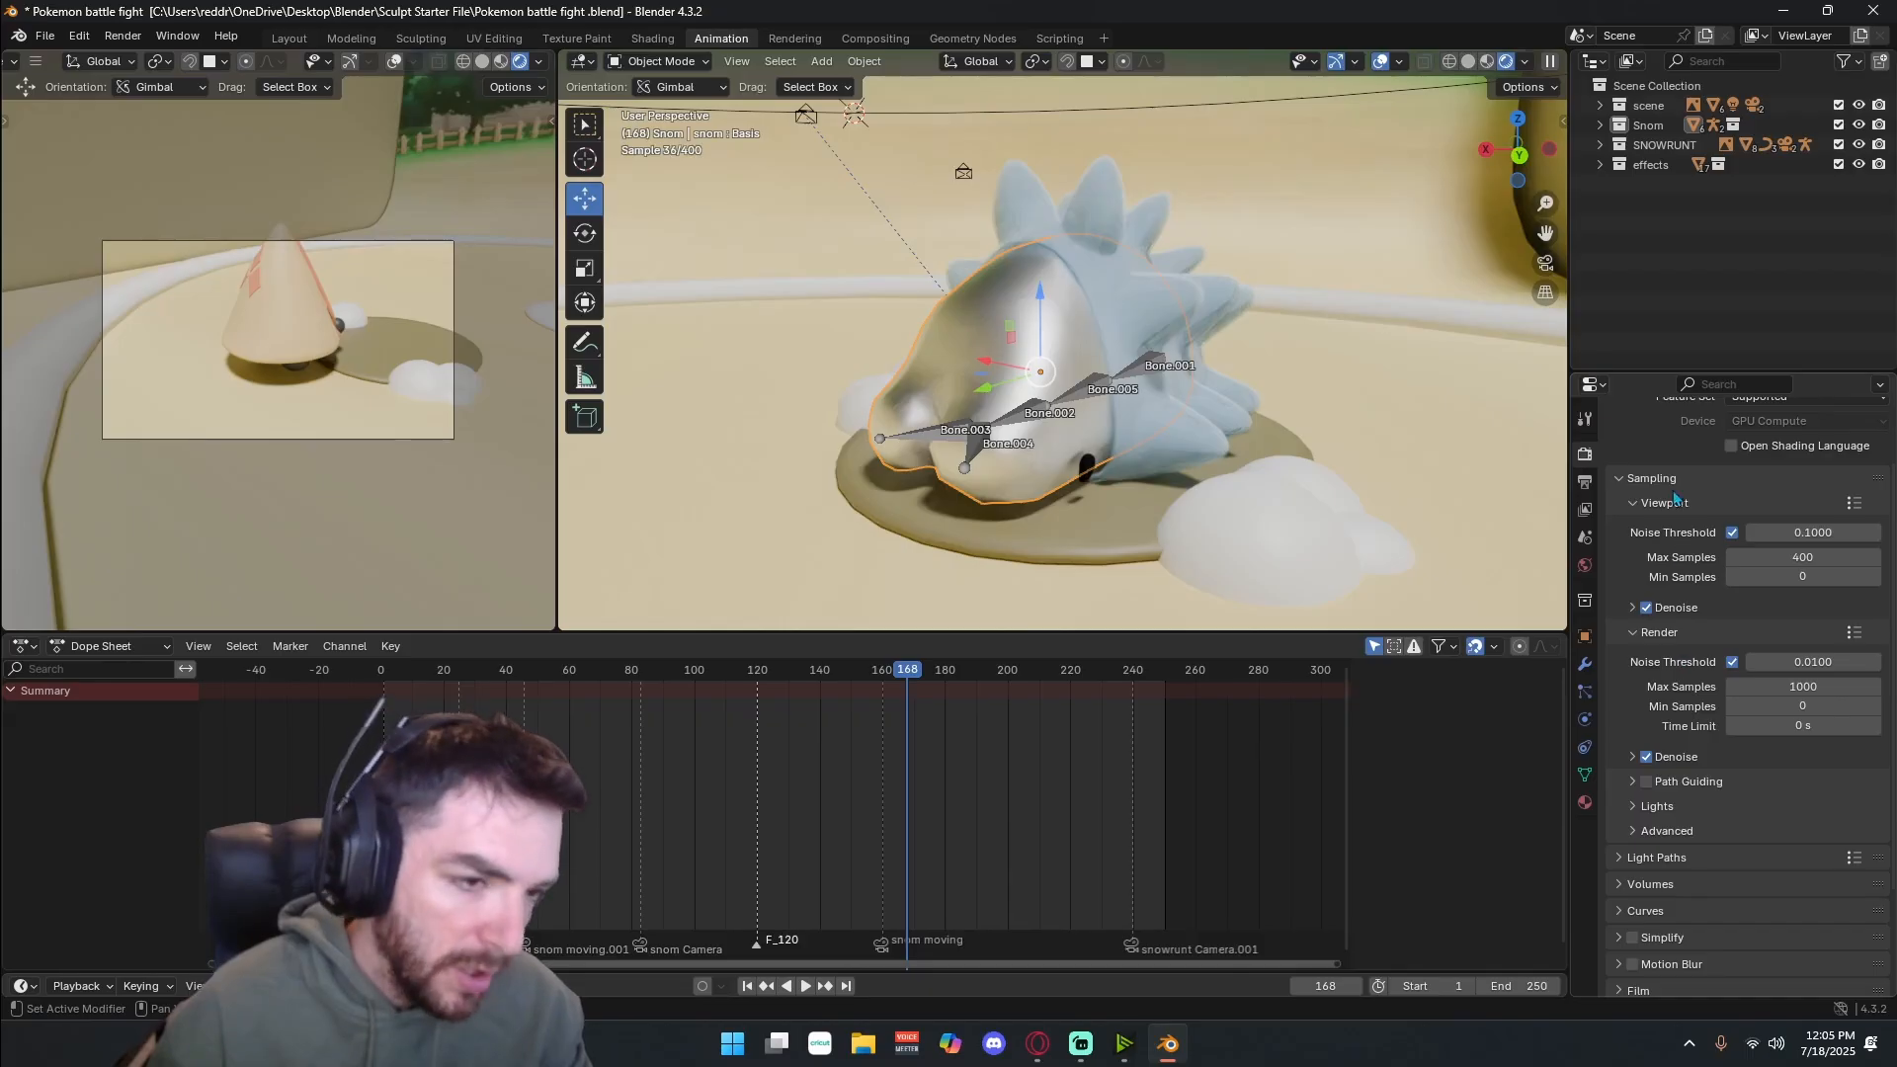
{"action": "scroll", "coordinate": [1650, 647], "scroll_direction": "up", "scroll_amount": 2}
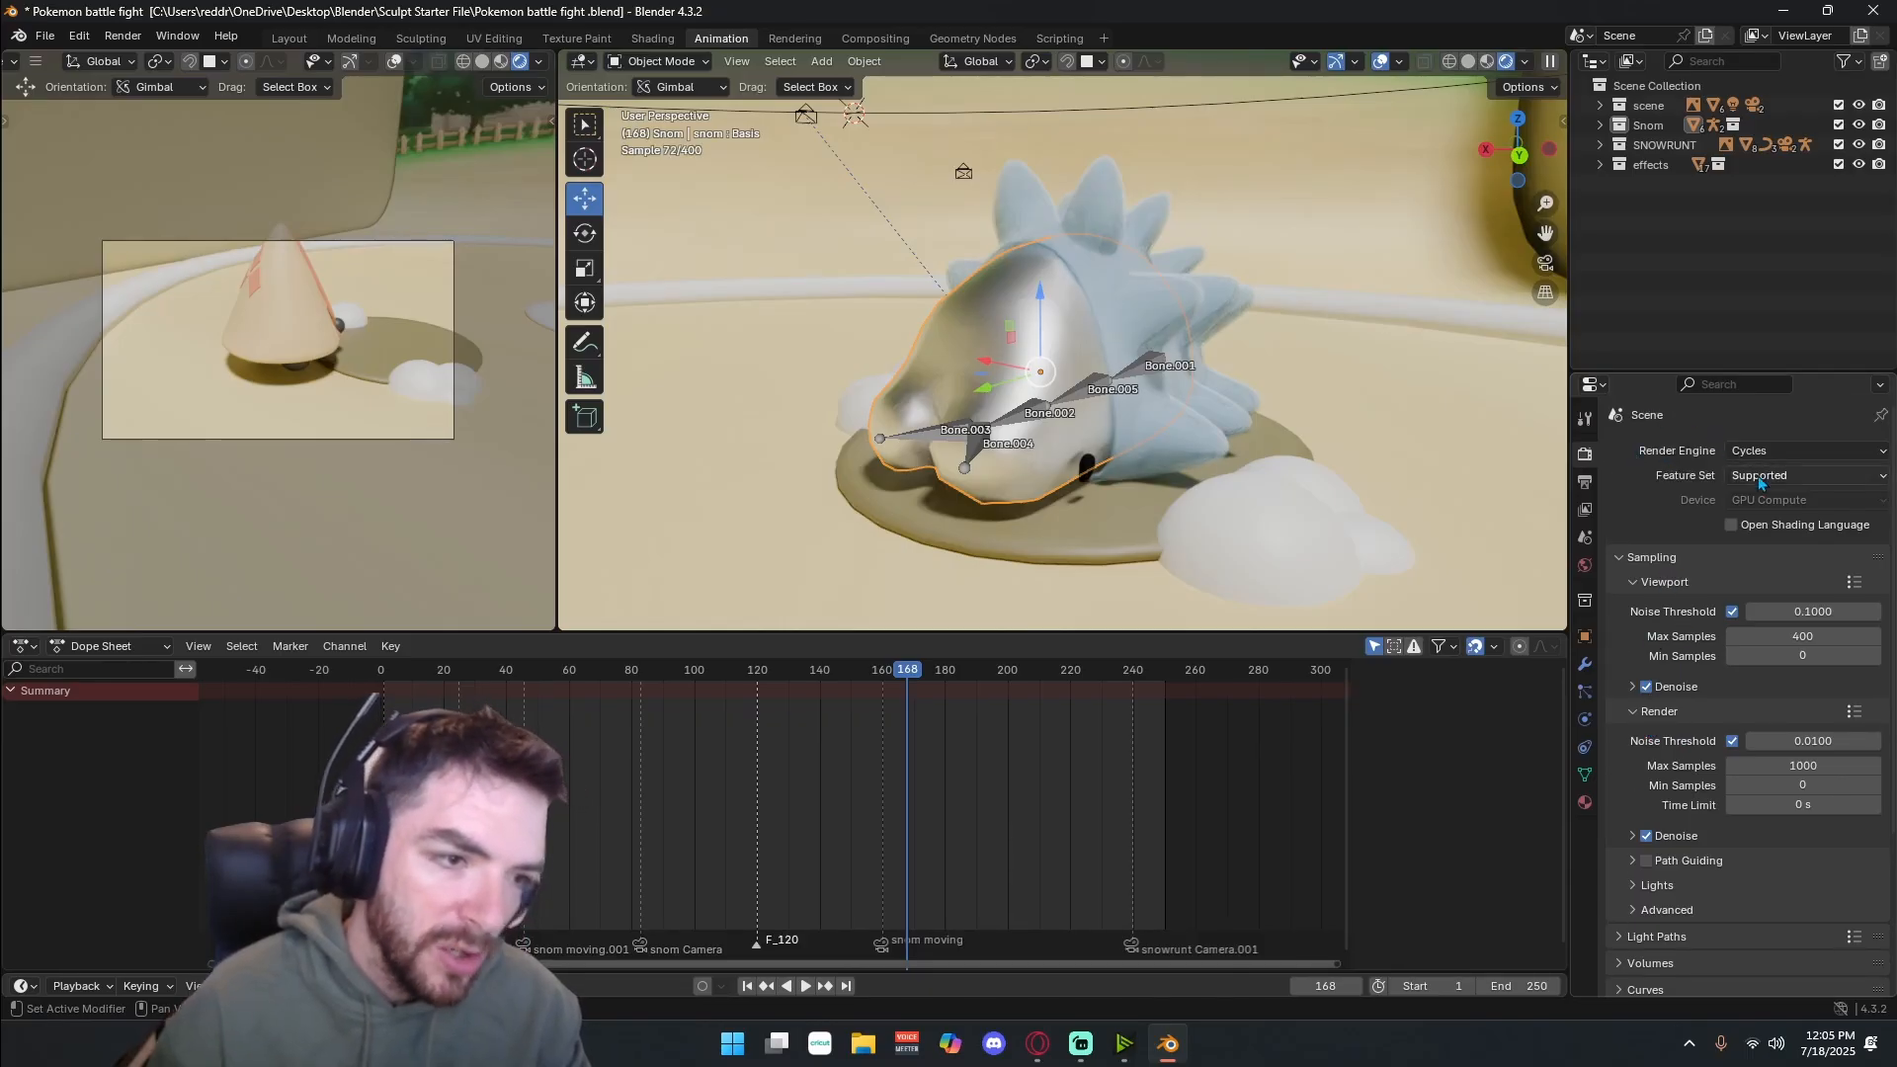
{"action": "left_click", "coordinate": [1821, 478]}
{"action": "left_click", "coordinate": [1821, 478]}
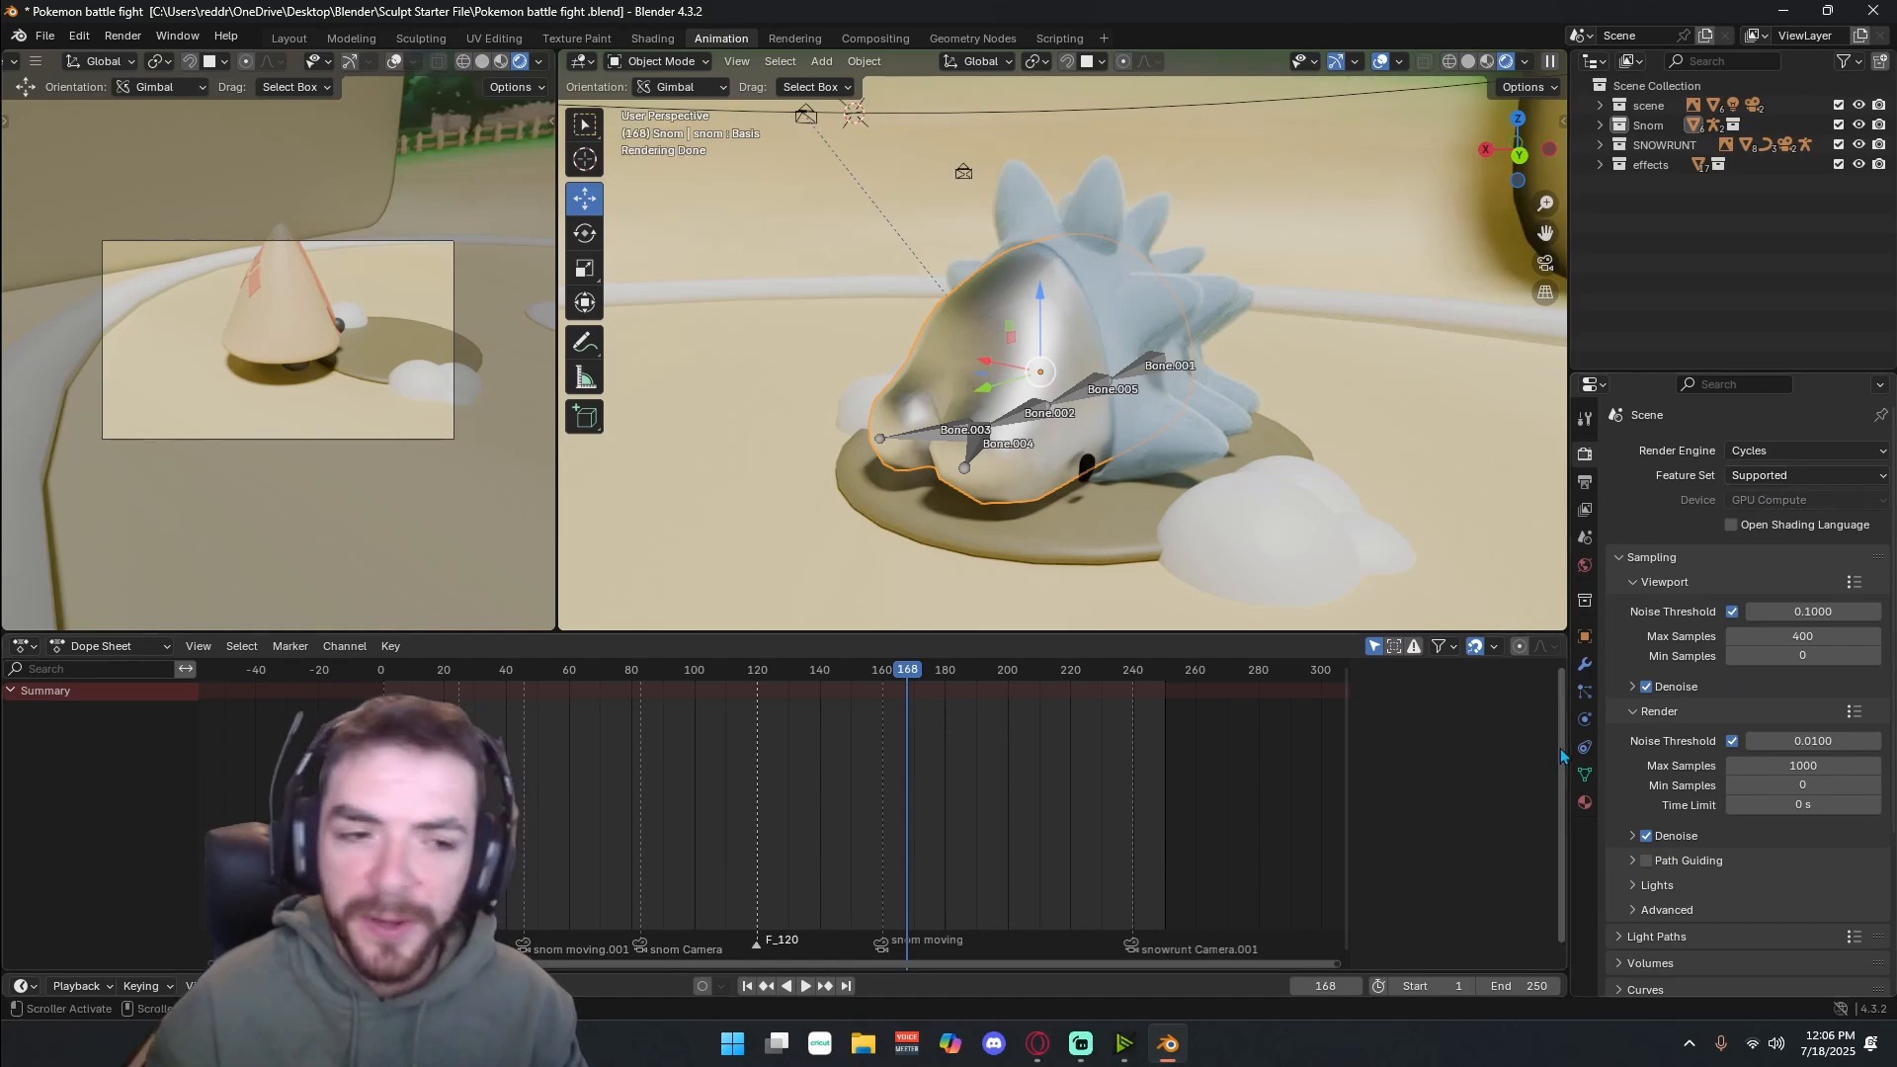
- Move the playhead to the last frame, 250, and set the render output's file format to FFmpeg Video
{"action": "left_click", "coordinate": [1585, 481]}
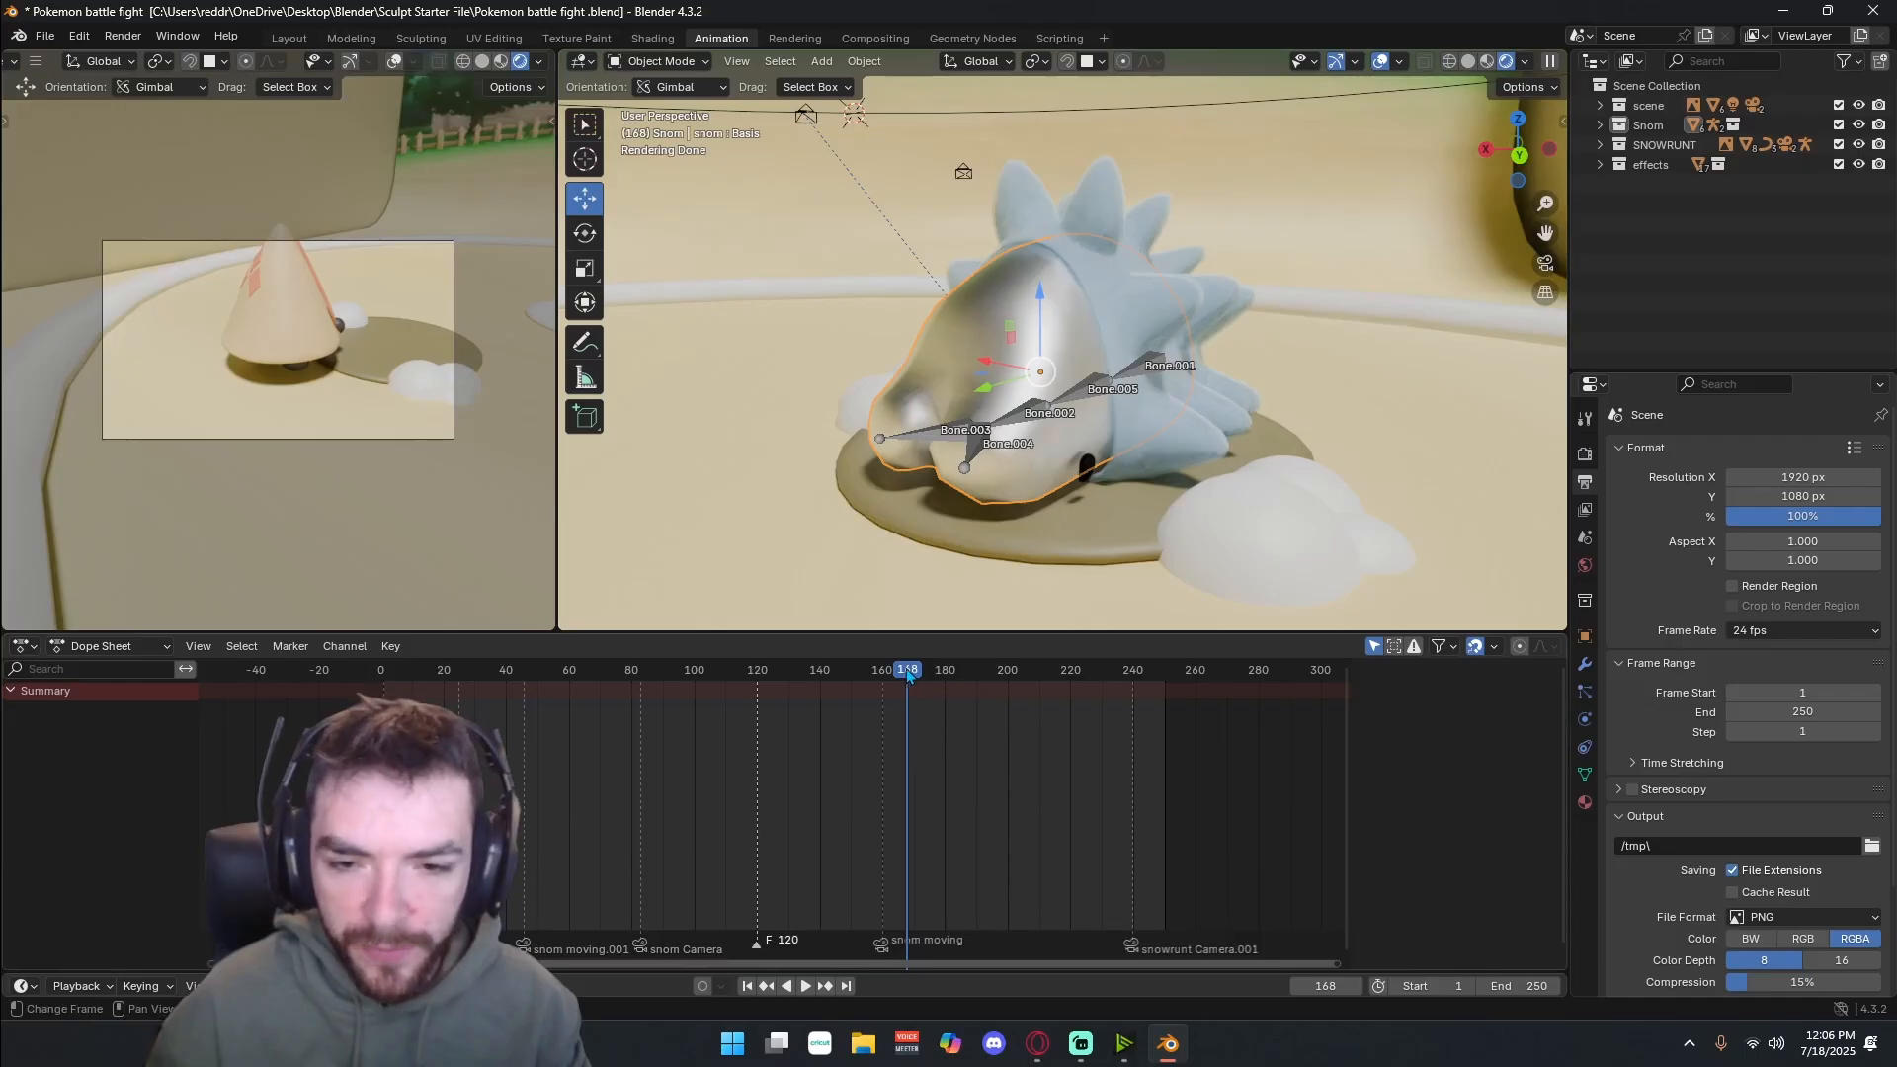
{"action": "left_click_drag", "start_coordinate": [909, 675], "coordinate": [1162, 690]}
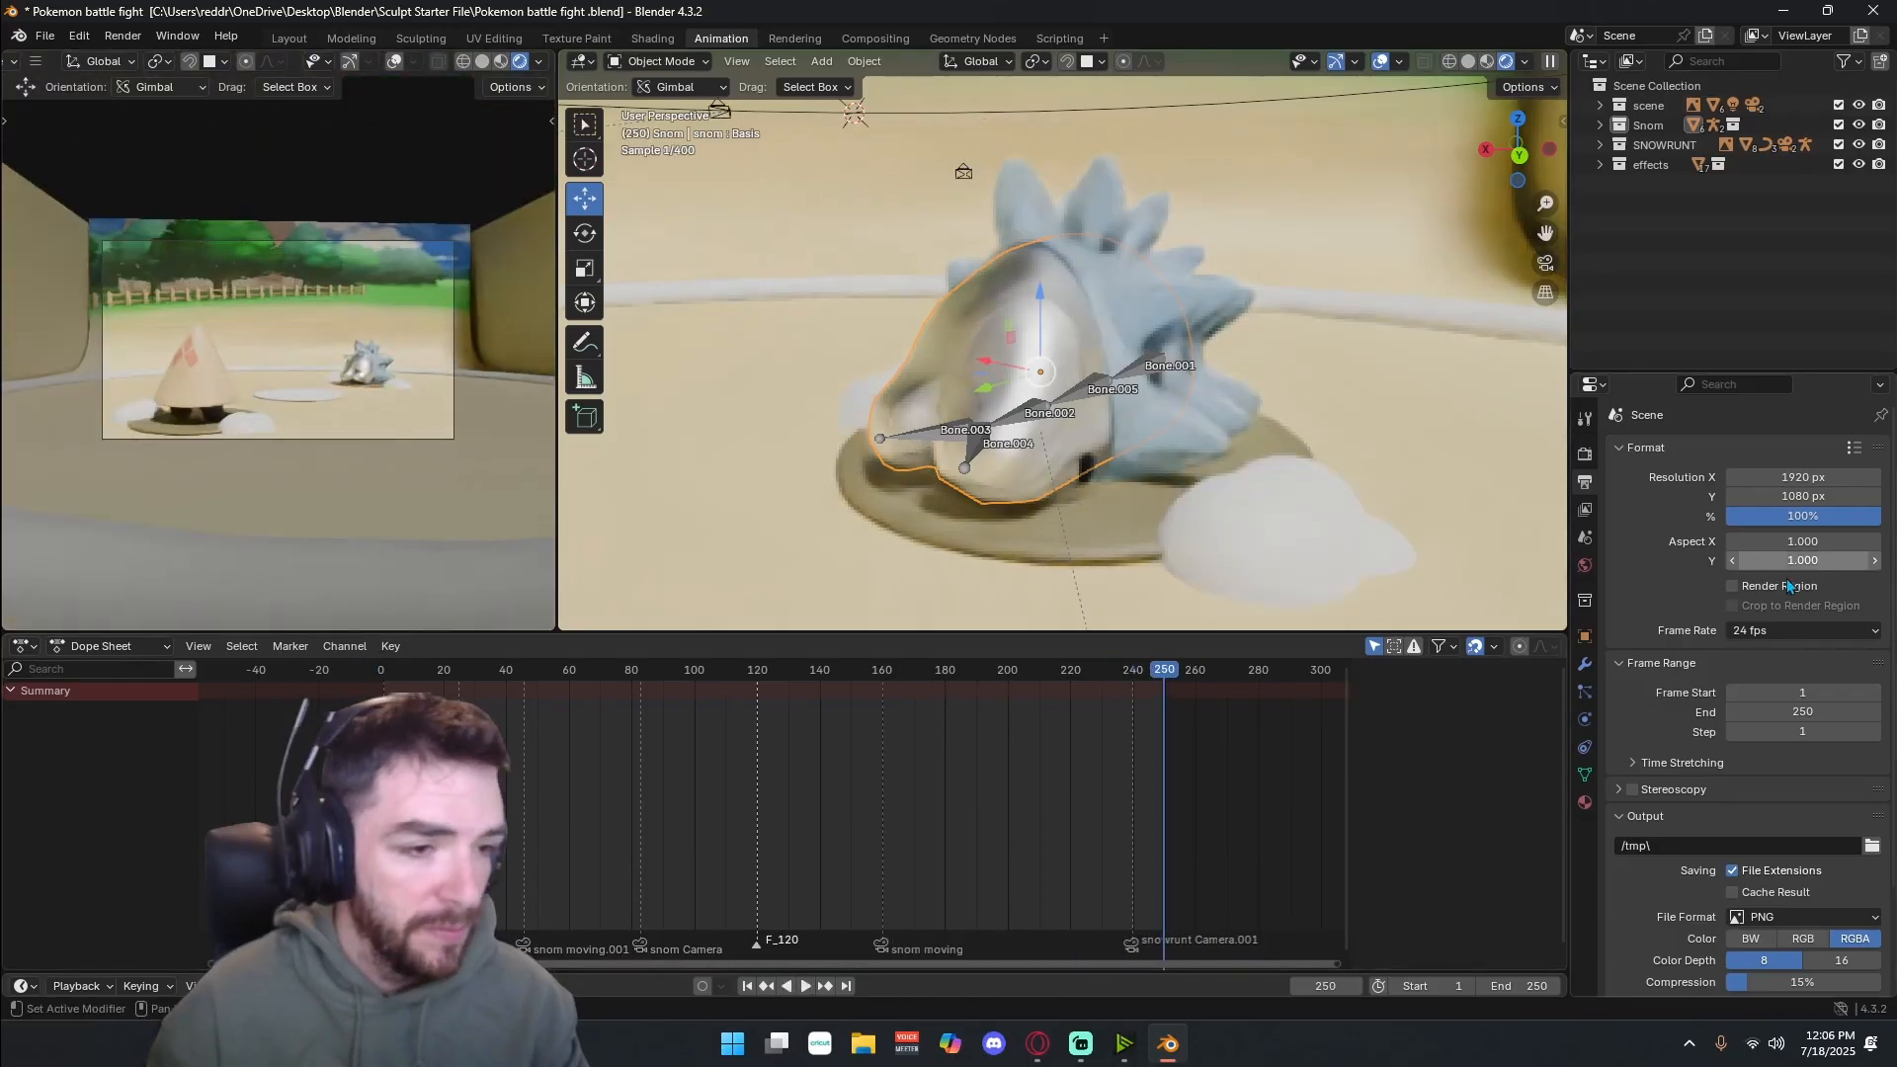
{"action": "scroll", "coordinate": [1773, 791], "scroll_direction": "down", "scroll_amount": 3}
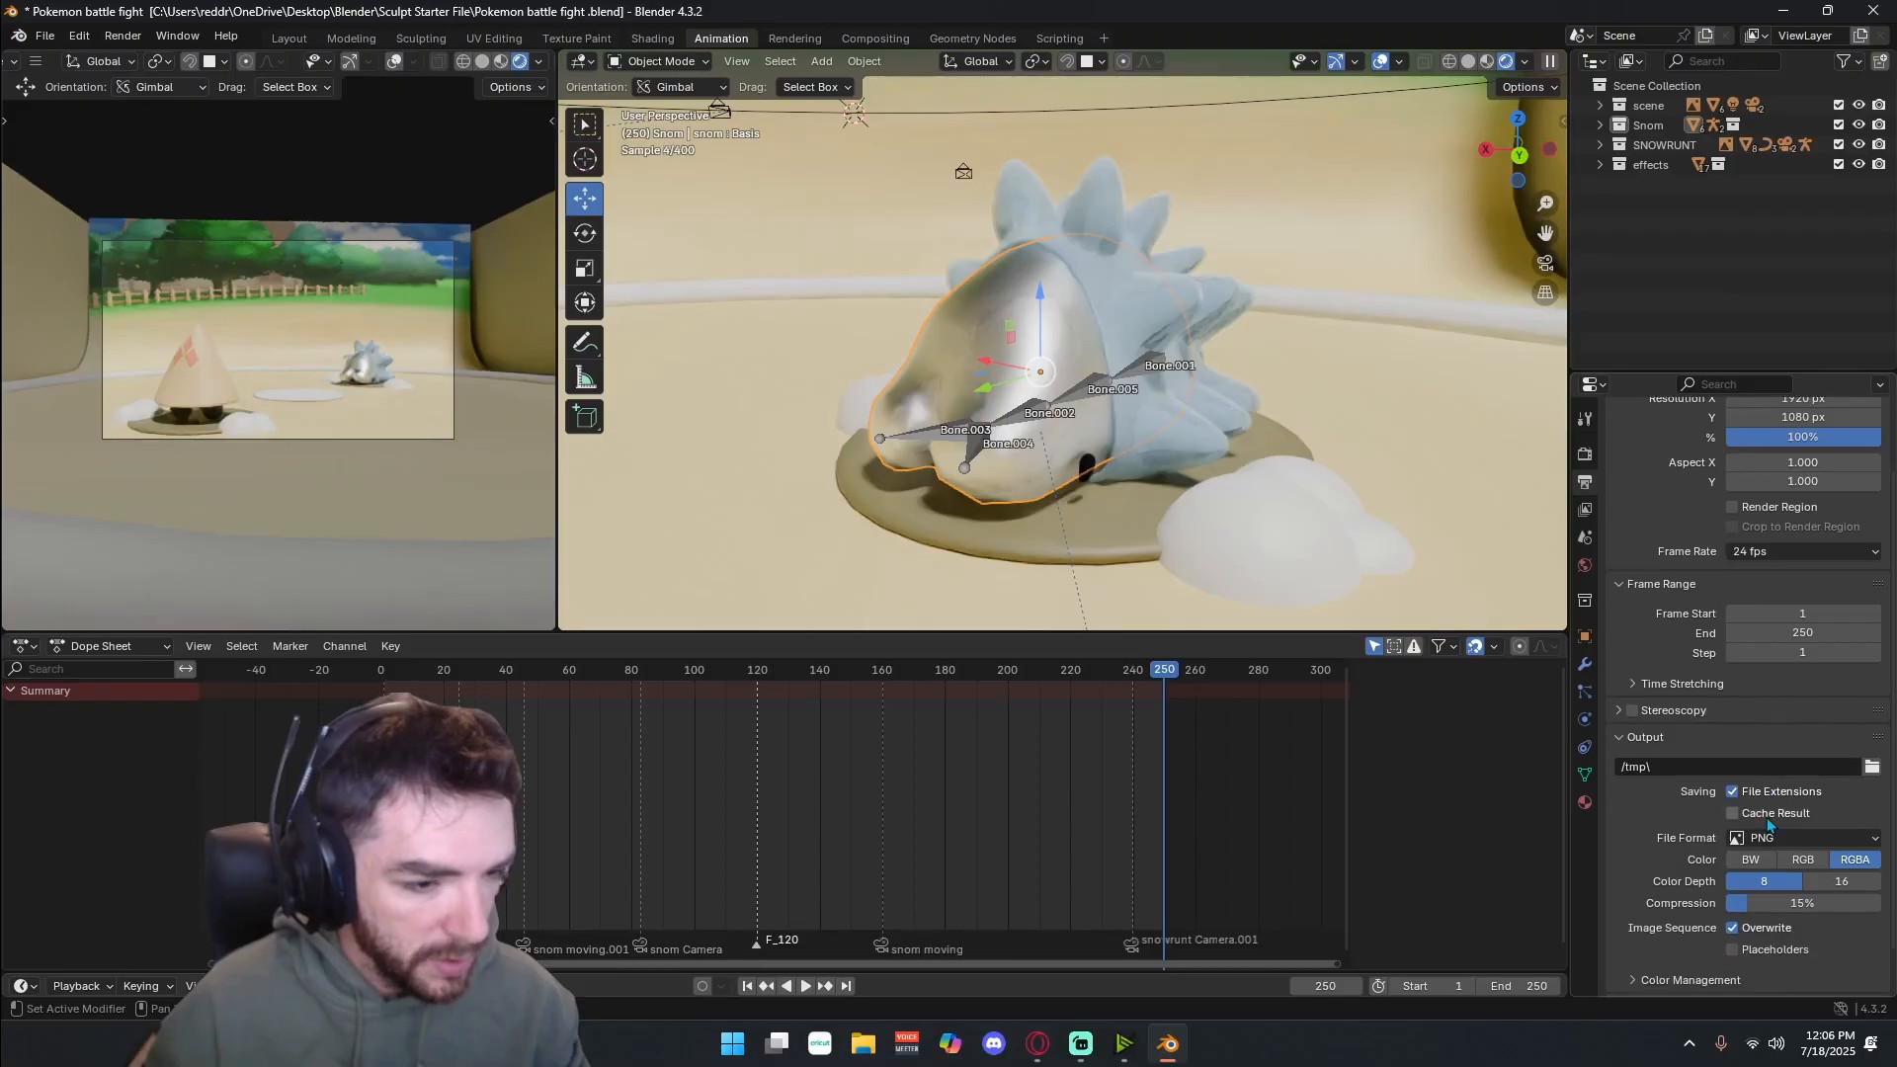
{"action": "scroll", "coordinate": [1768, 825], "scroll_direction": "down", "scroll_amount": 2}
{"action": "left_click", "coordinate": [1839, 790]}
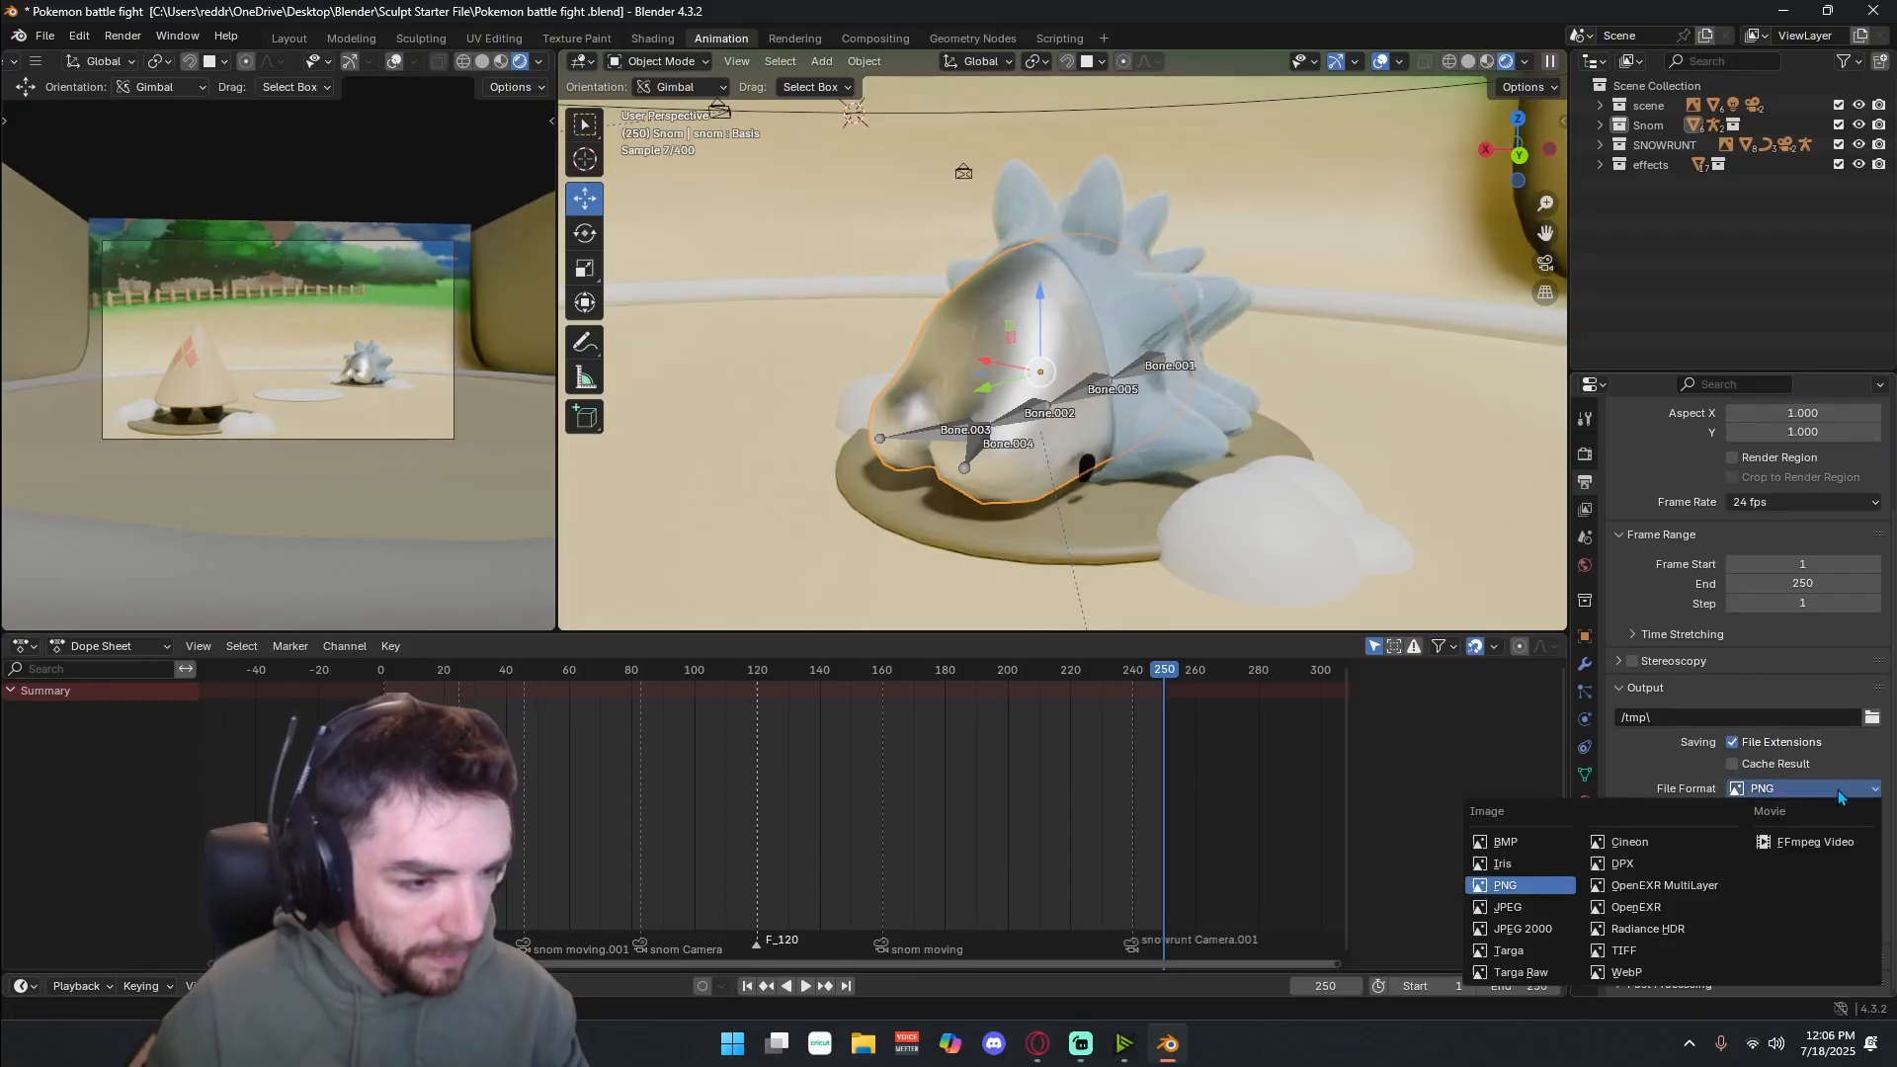
{"action": "left_click", "coordinate": [1834, 783]}
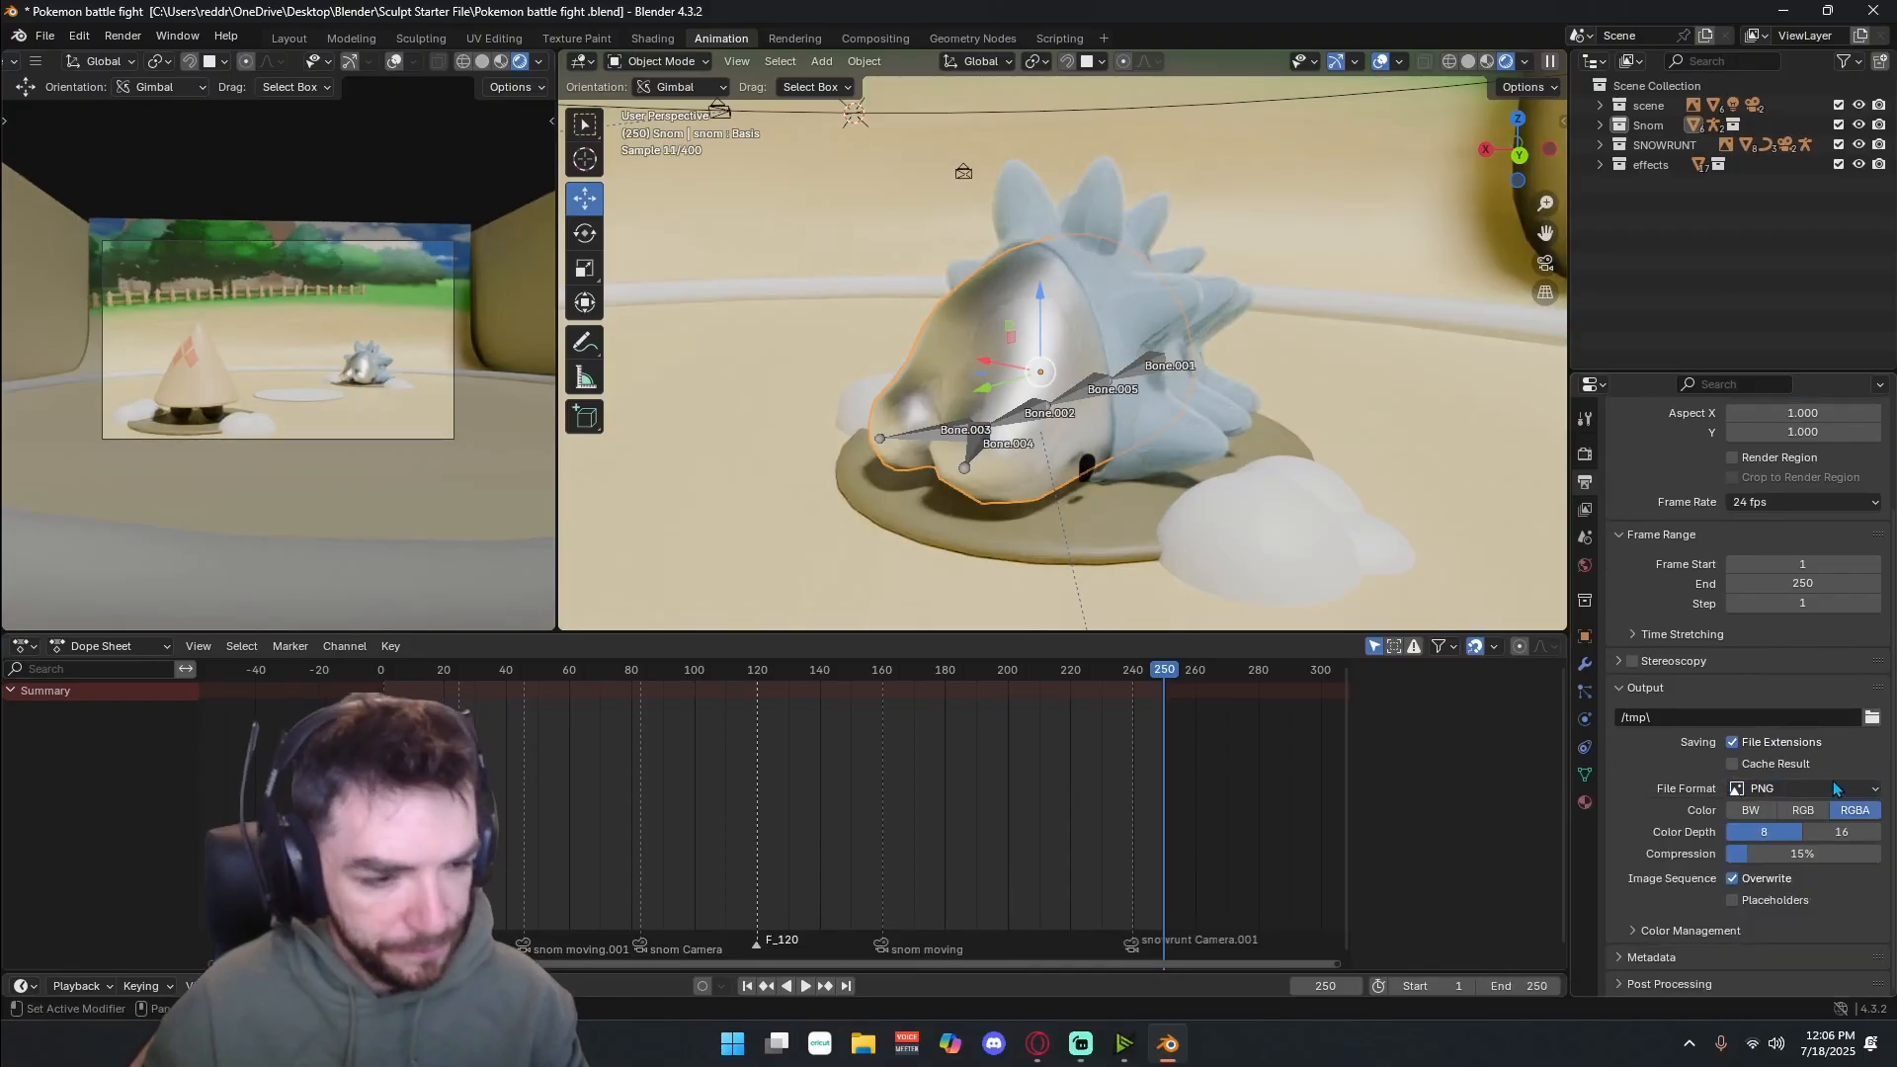
{"action": "left_click", "coordinate": [1827, 790]}
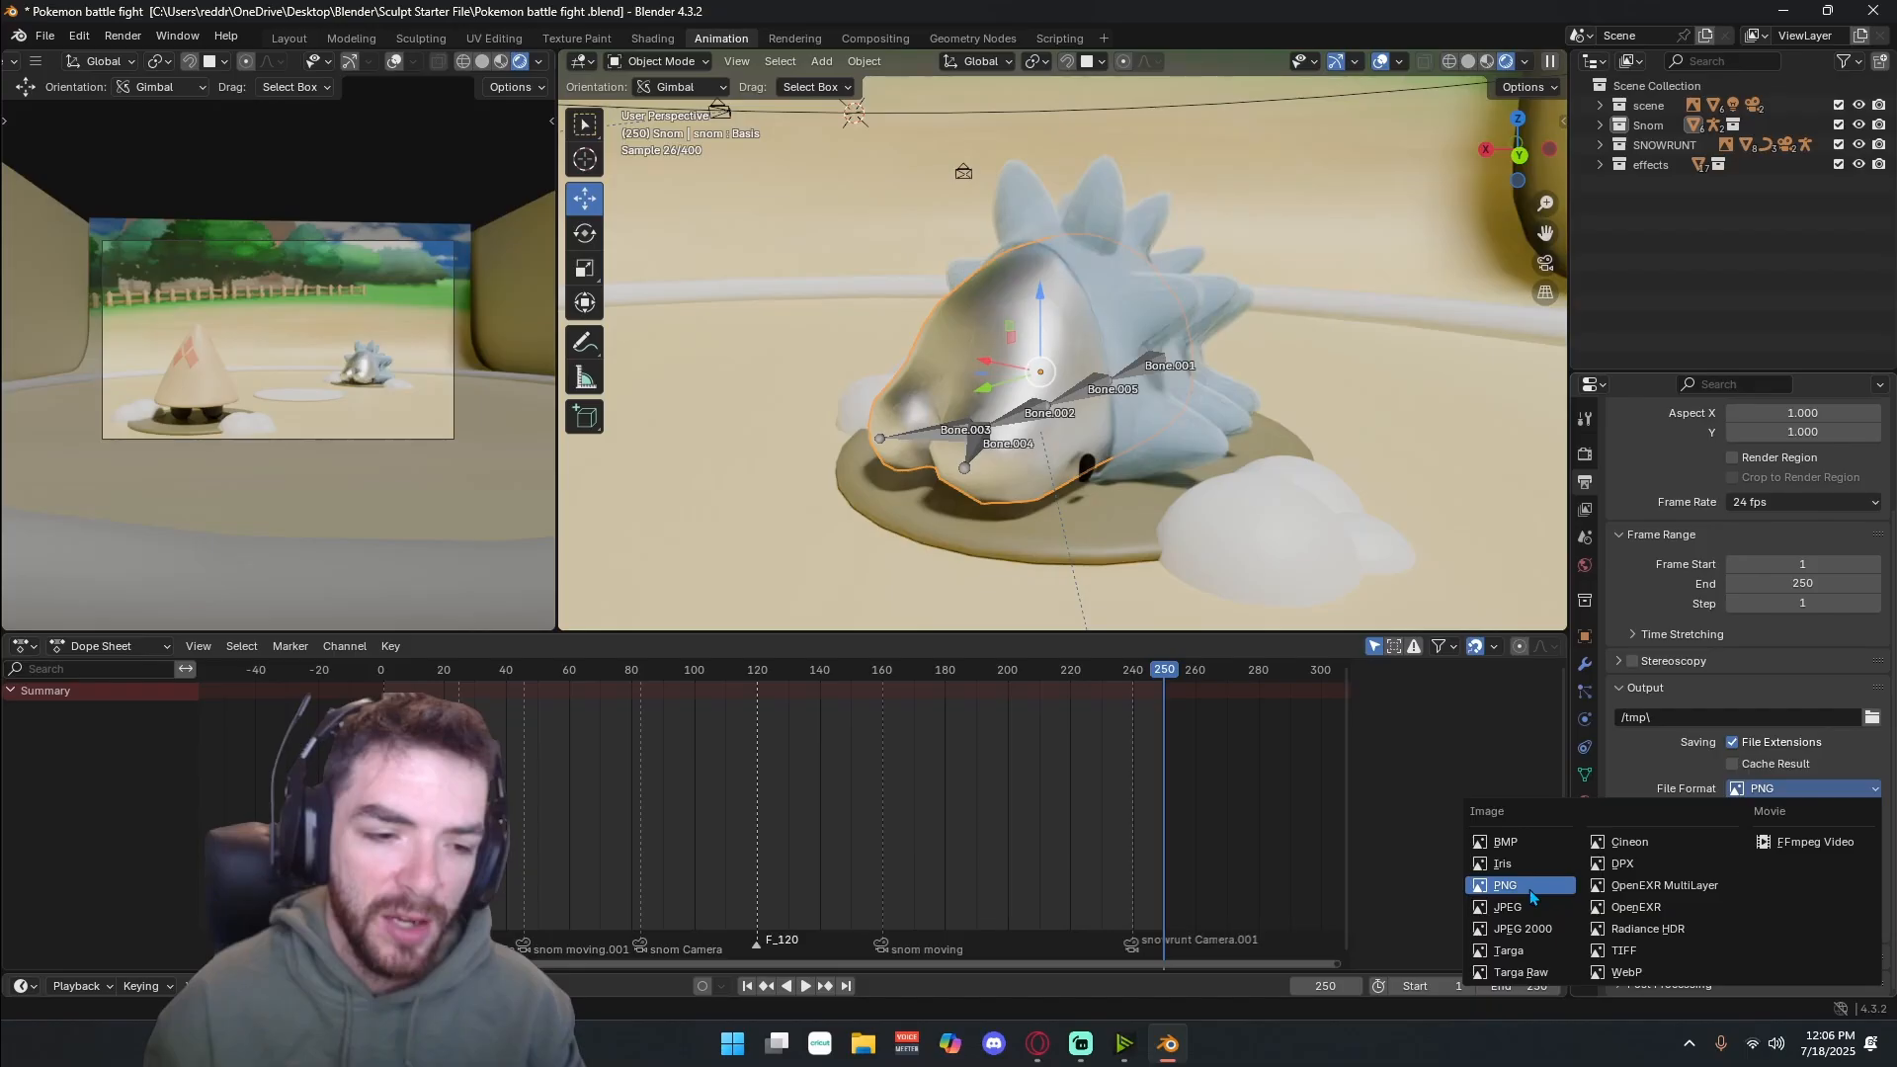
{"action": "left_click", "coordinate": [1823, 846]}
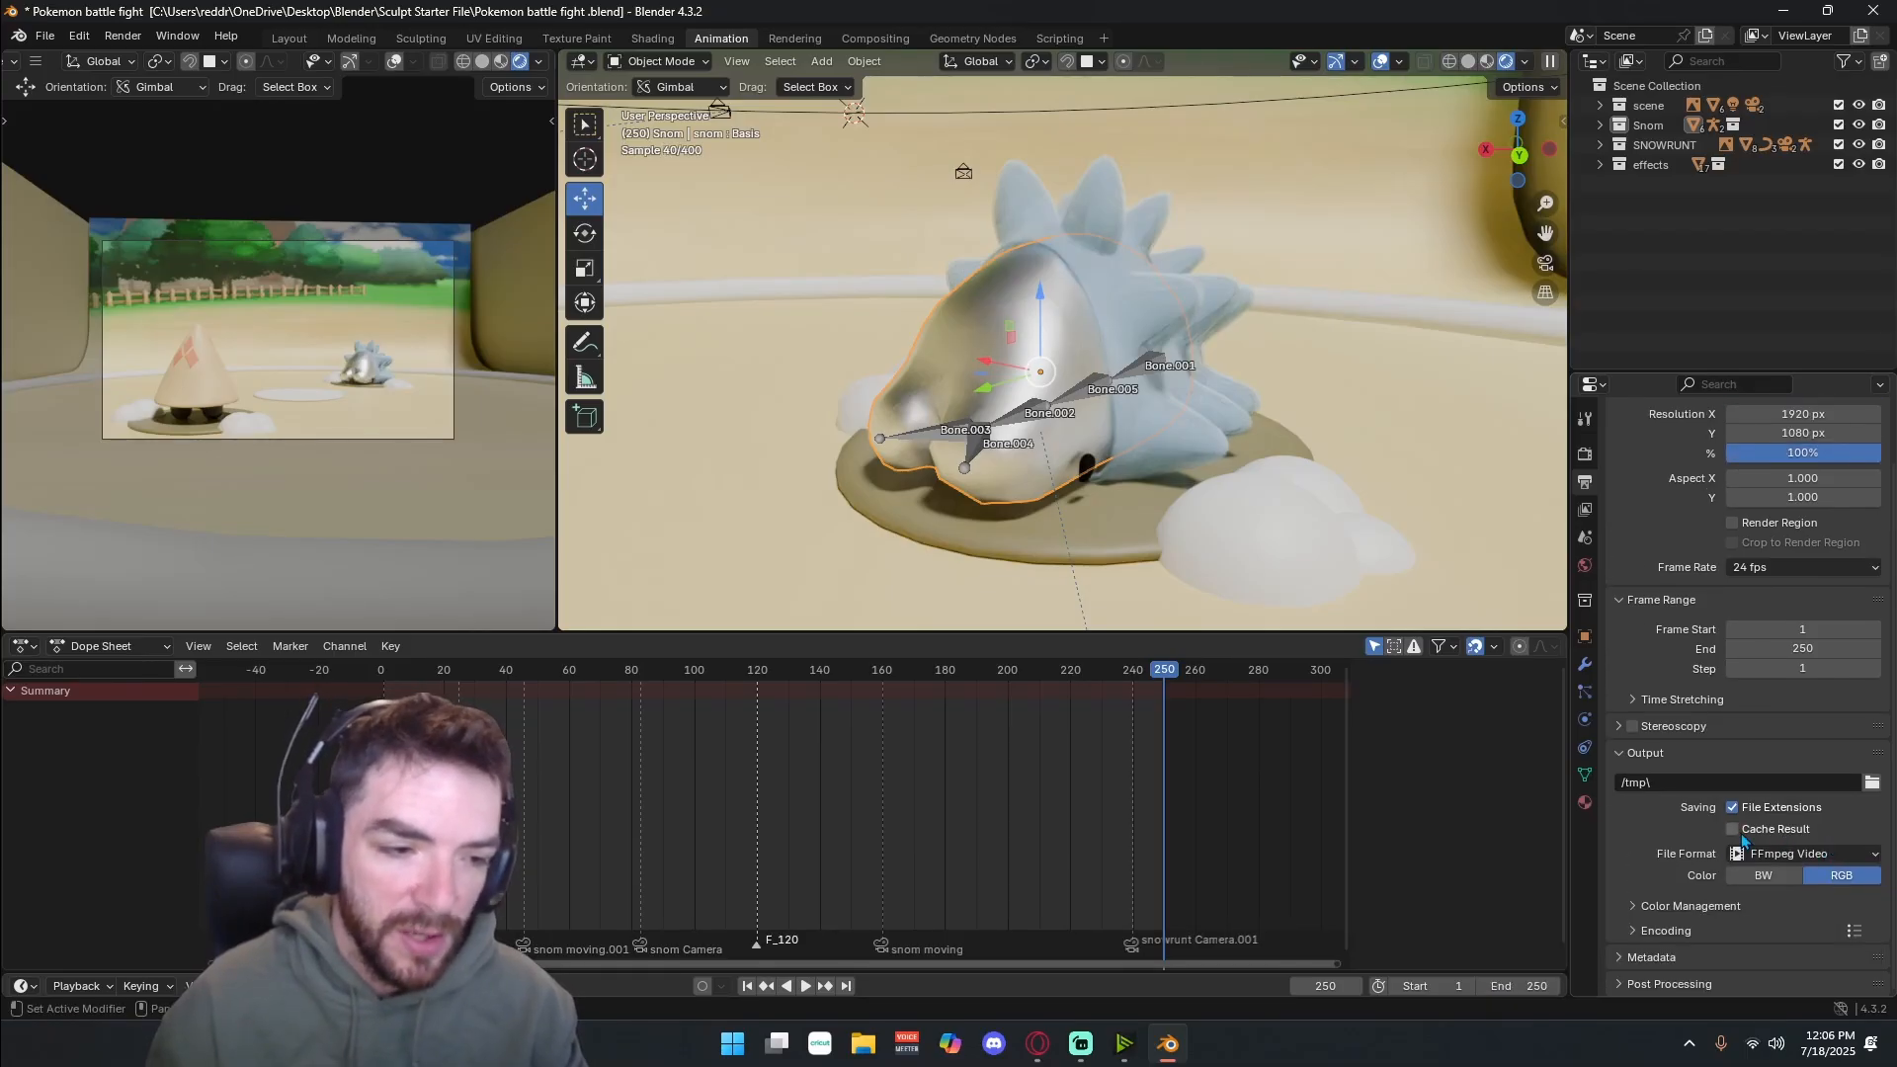
- Set the render output location to the account's Videos folder
{"action": "left_click", "coordinate": [1871, 782]}
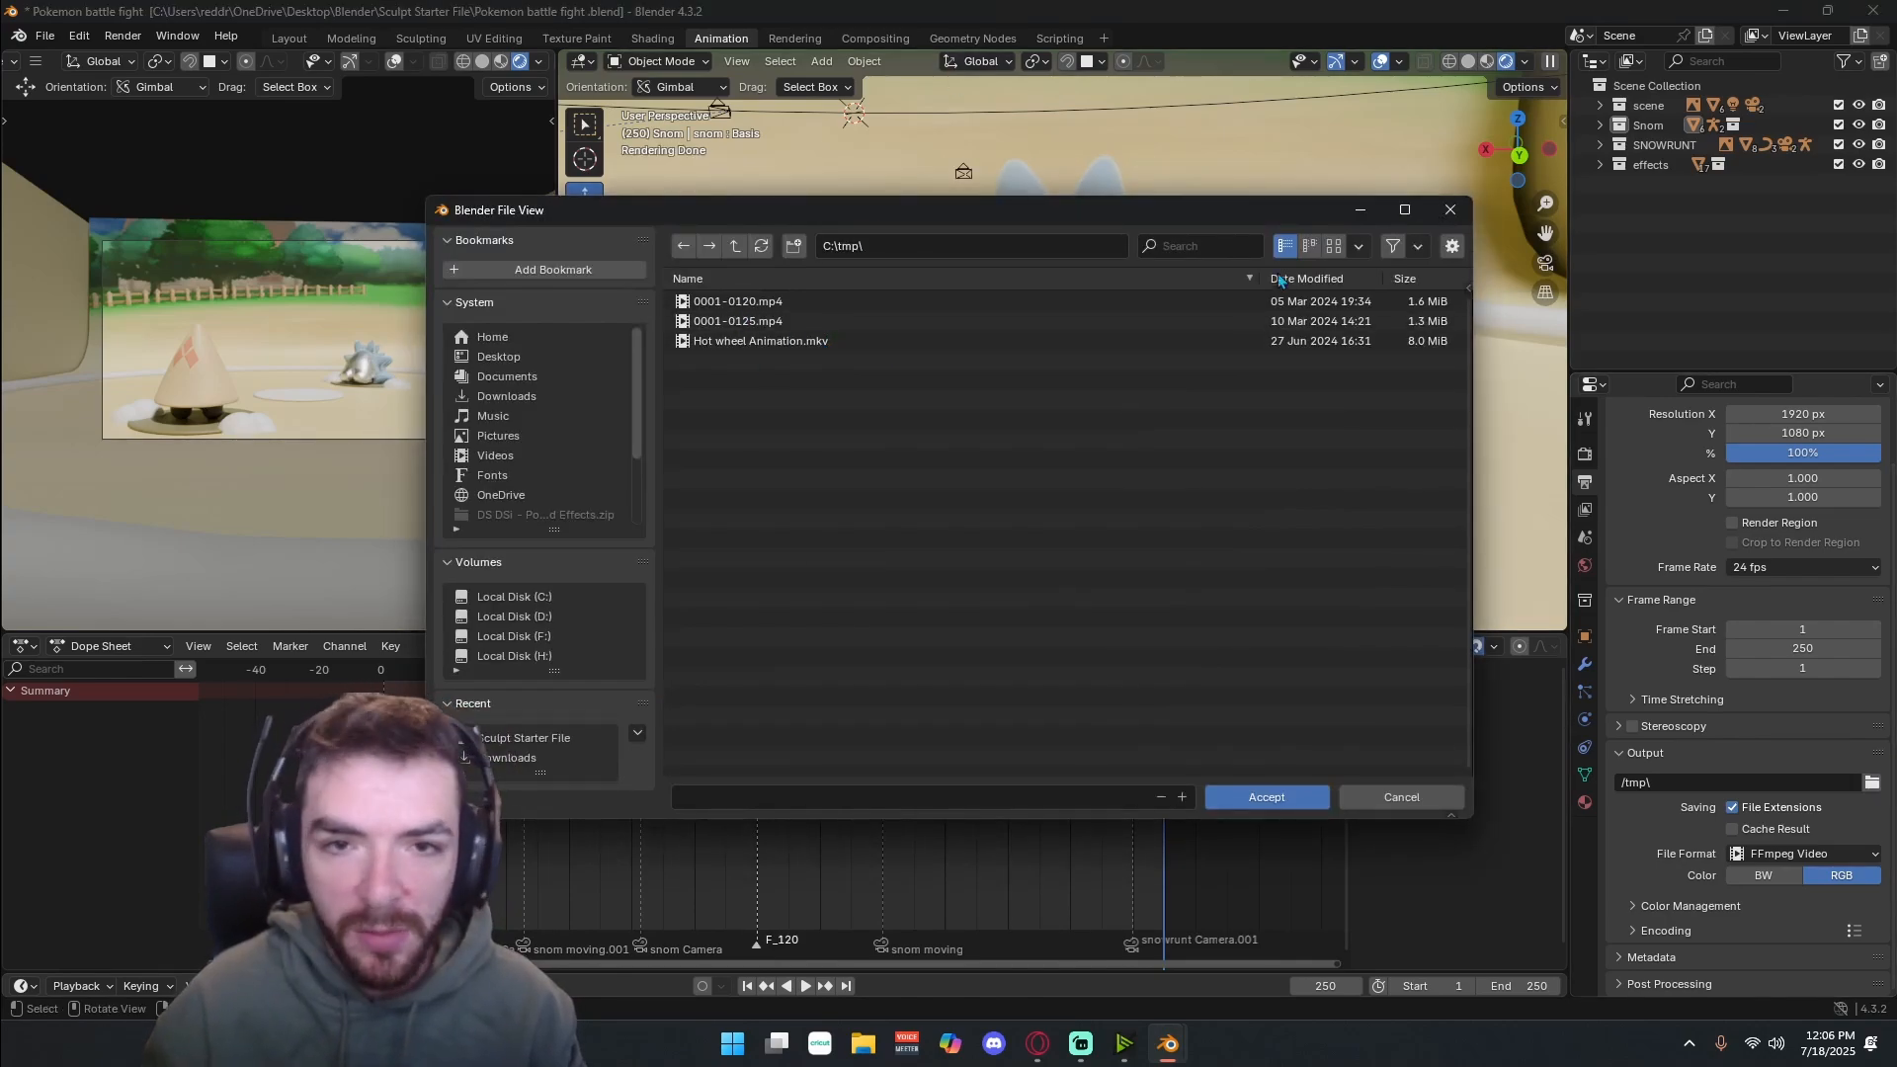
{"action": "left_click", "coordinate": [1369, 208]}
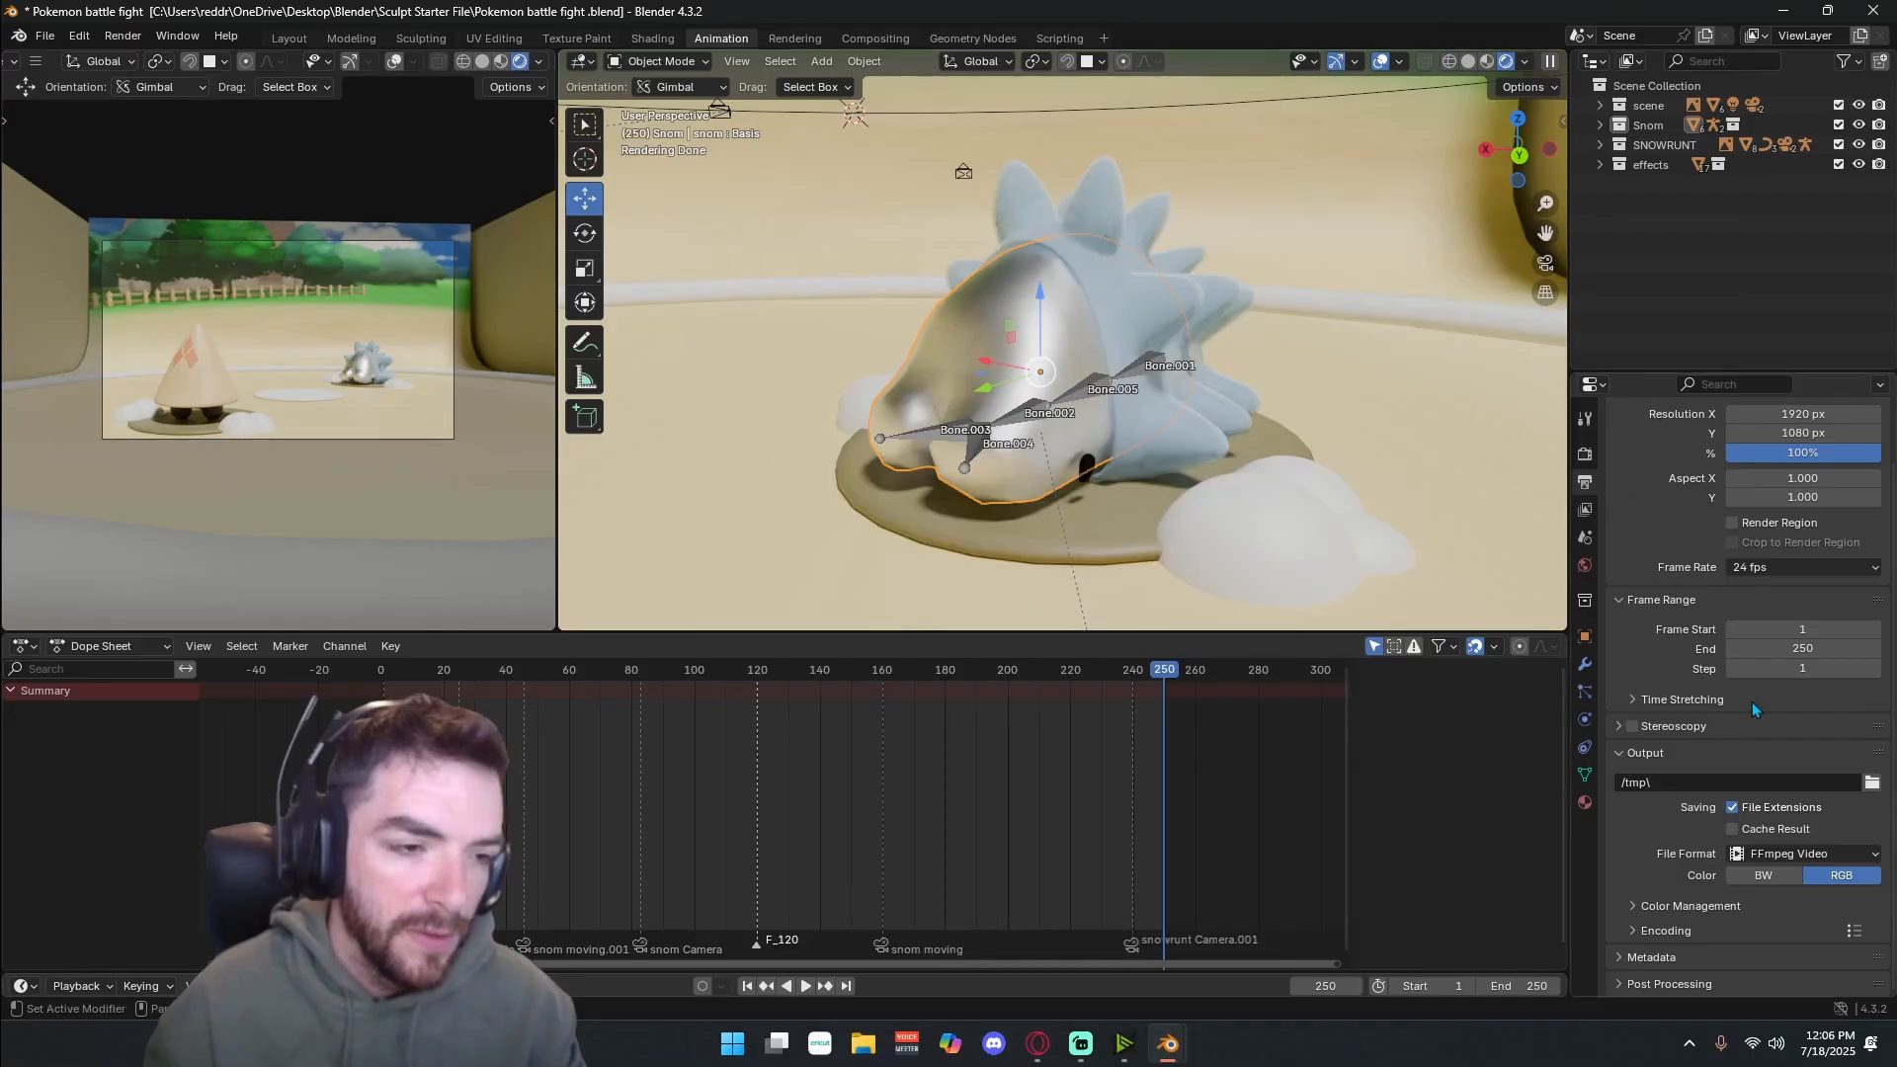
{"action": "left_click", "coordinate": [1871, 782]}
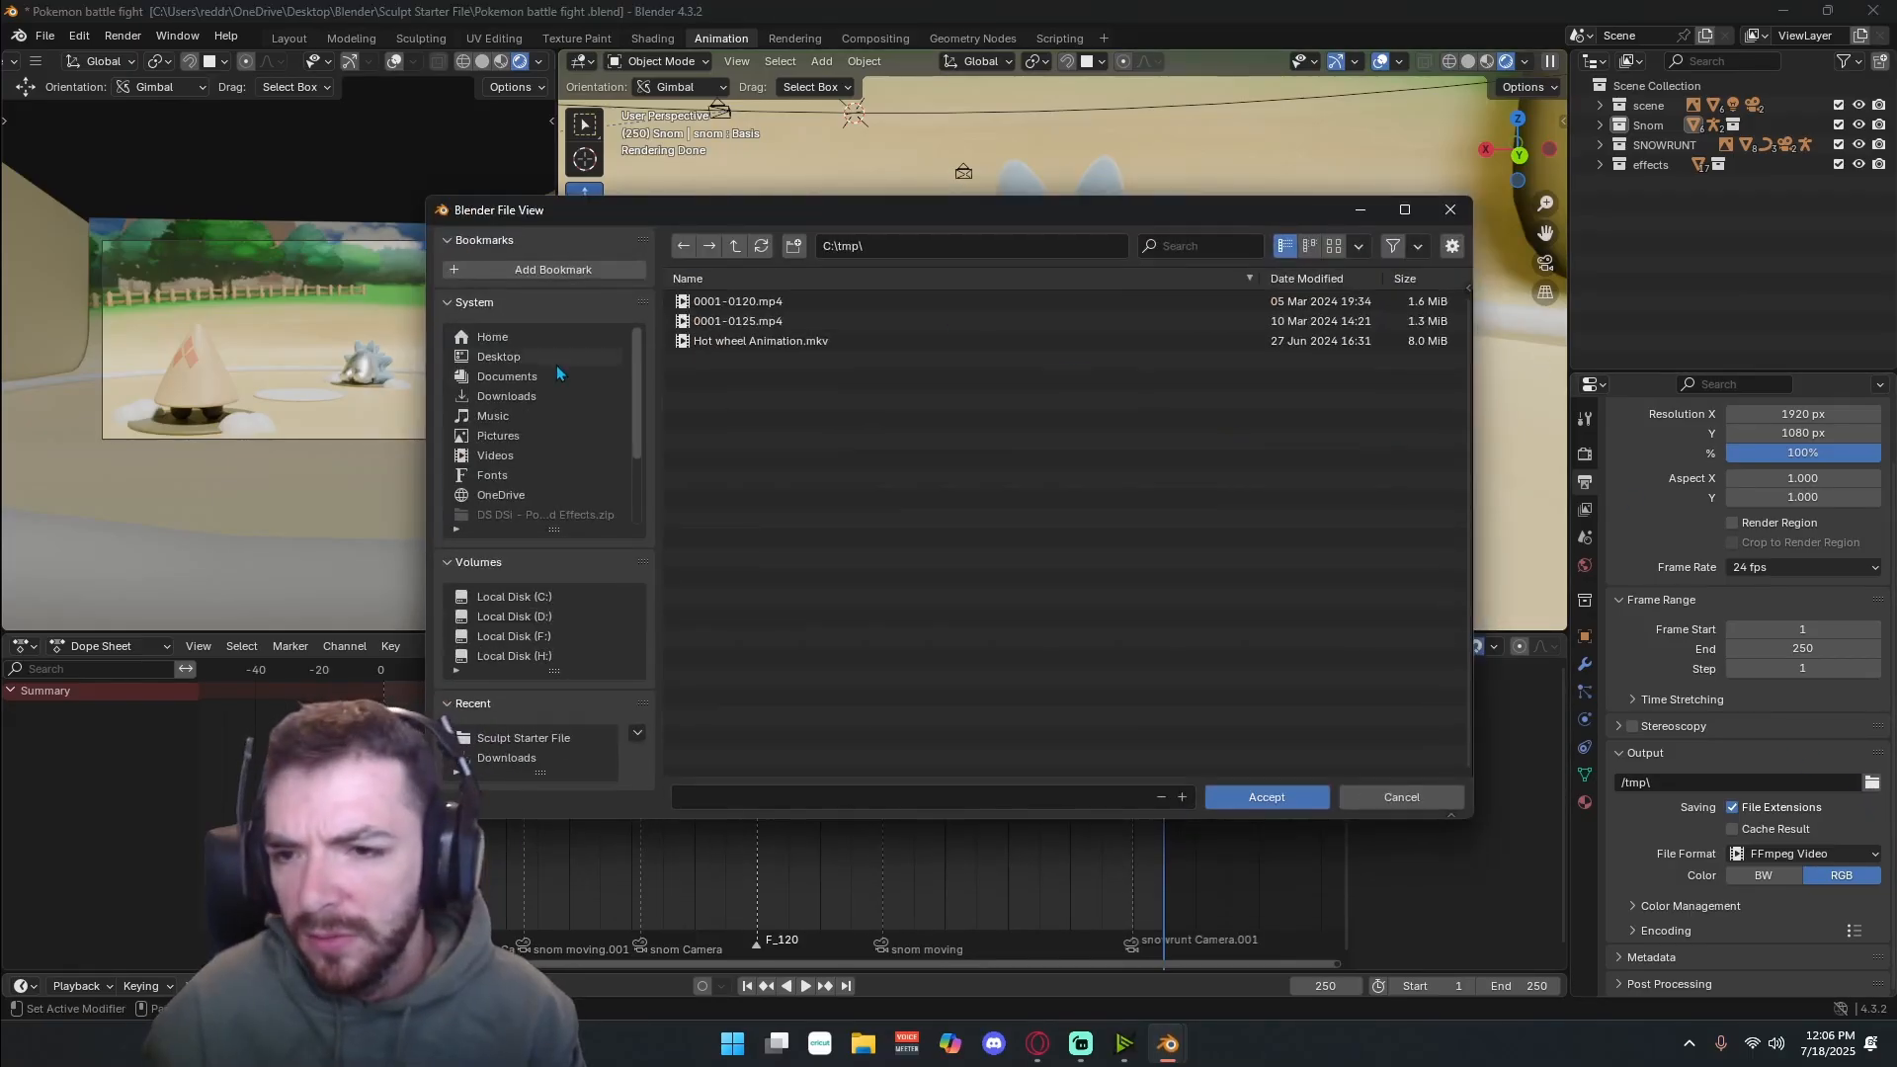
{"action": "left_click", "coordinate": [508, 455]}
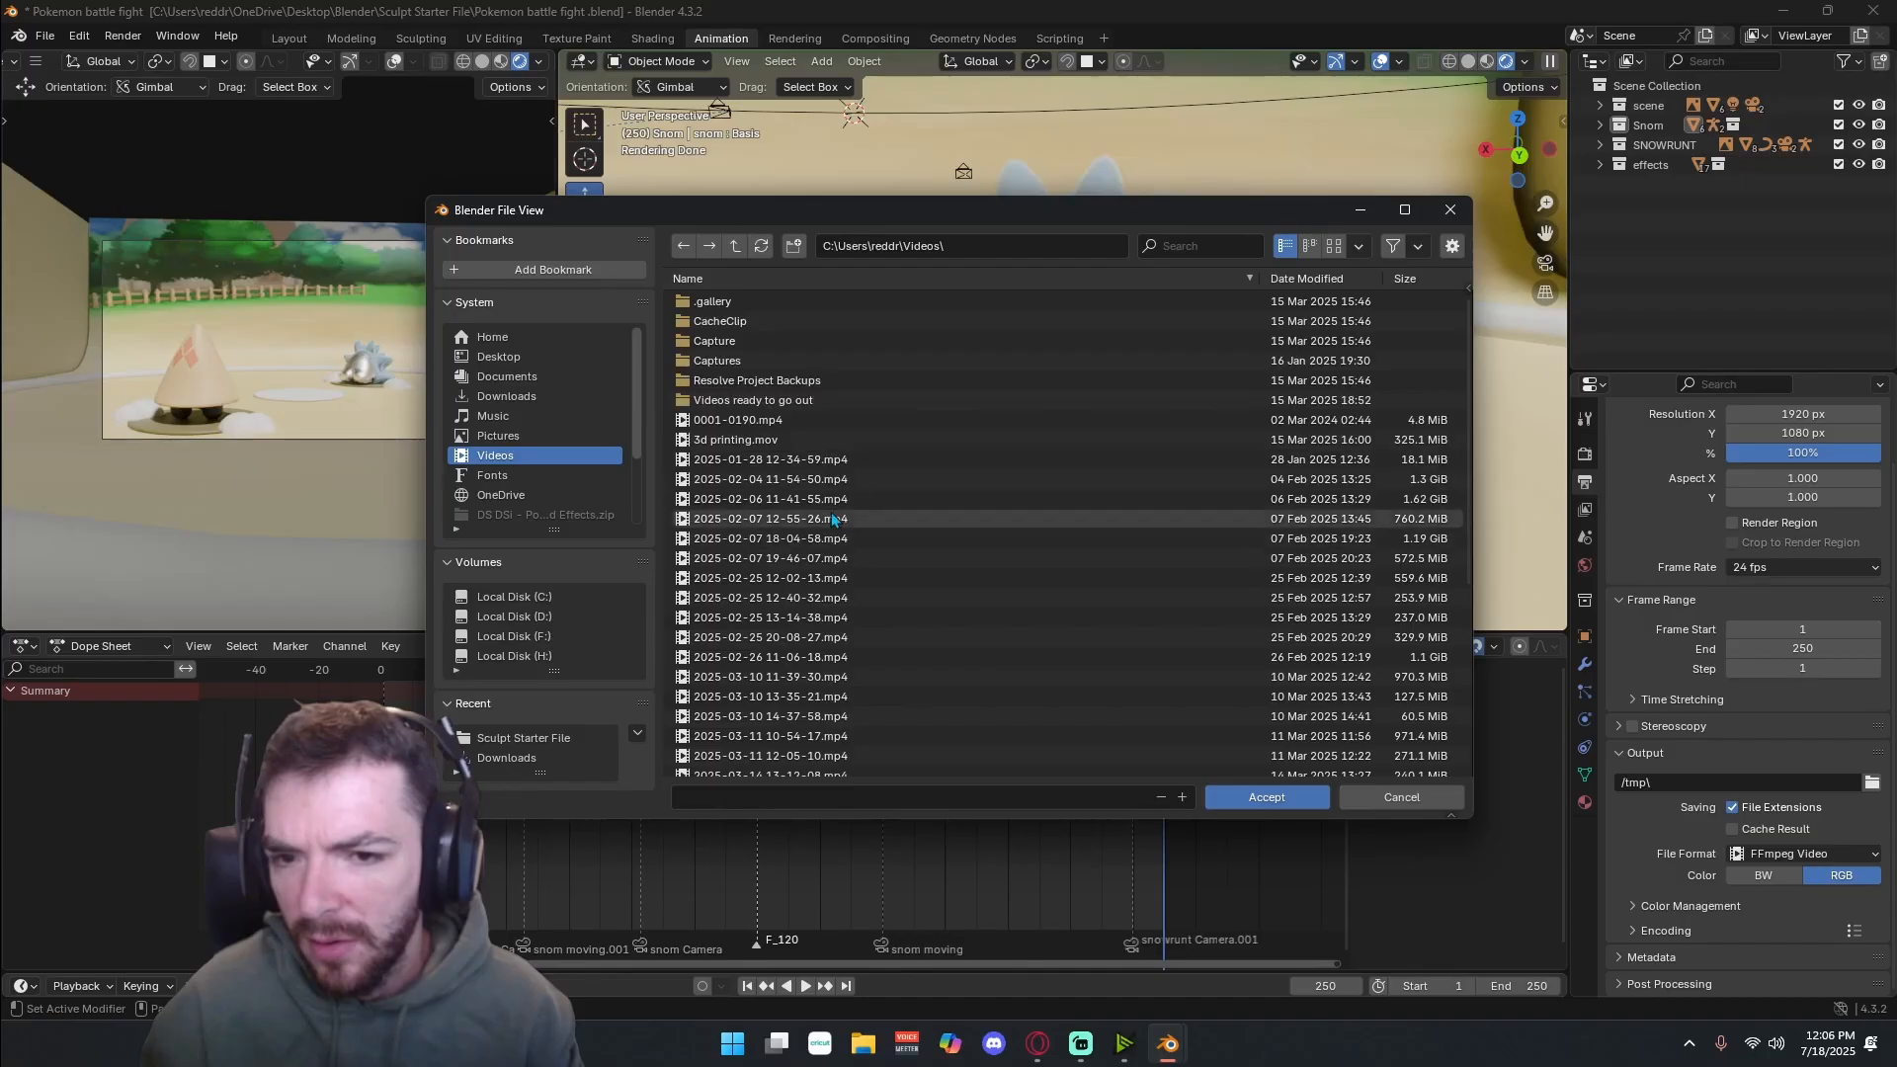
{"action": "left_click", "coordinate": [1274, 797]}
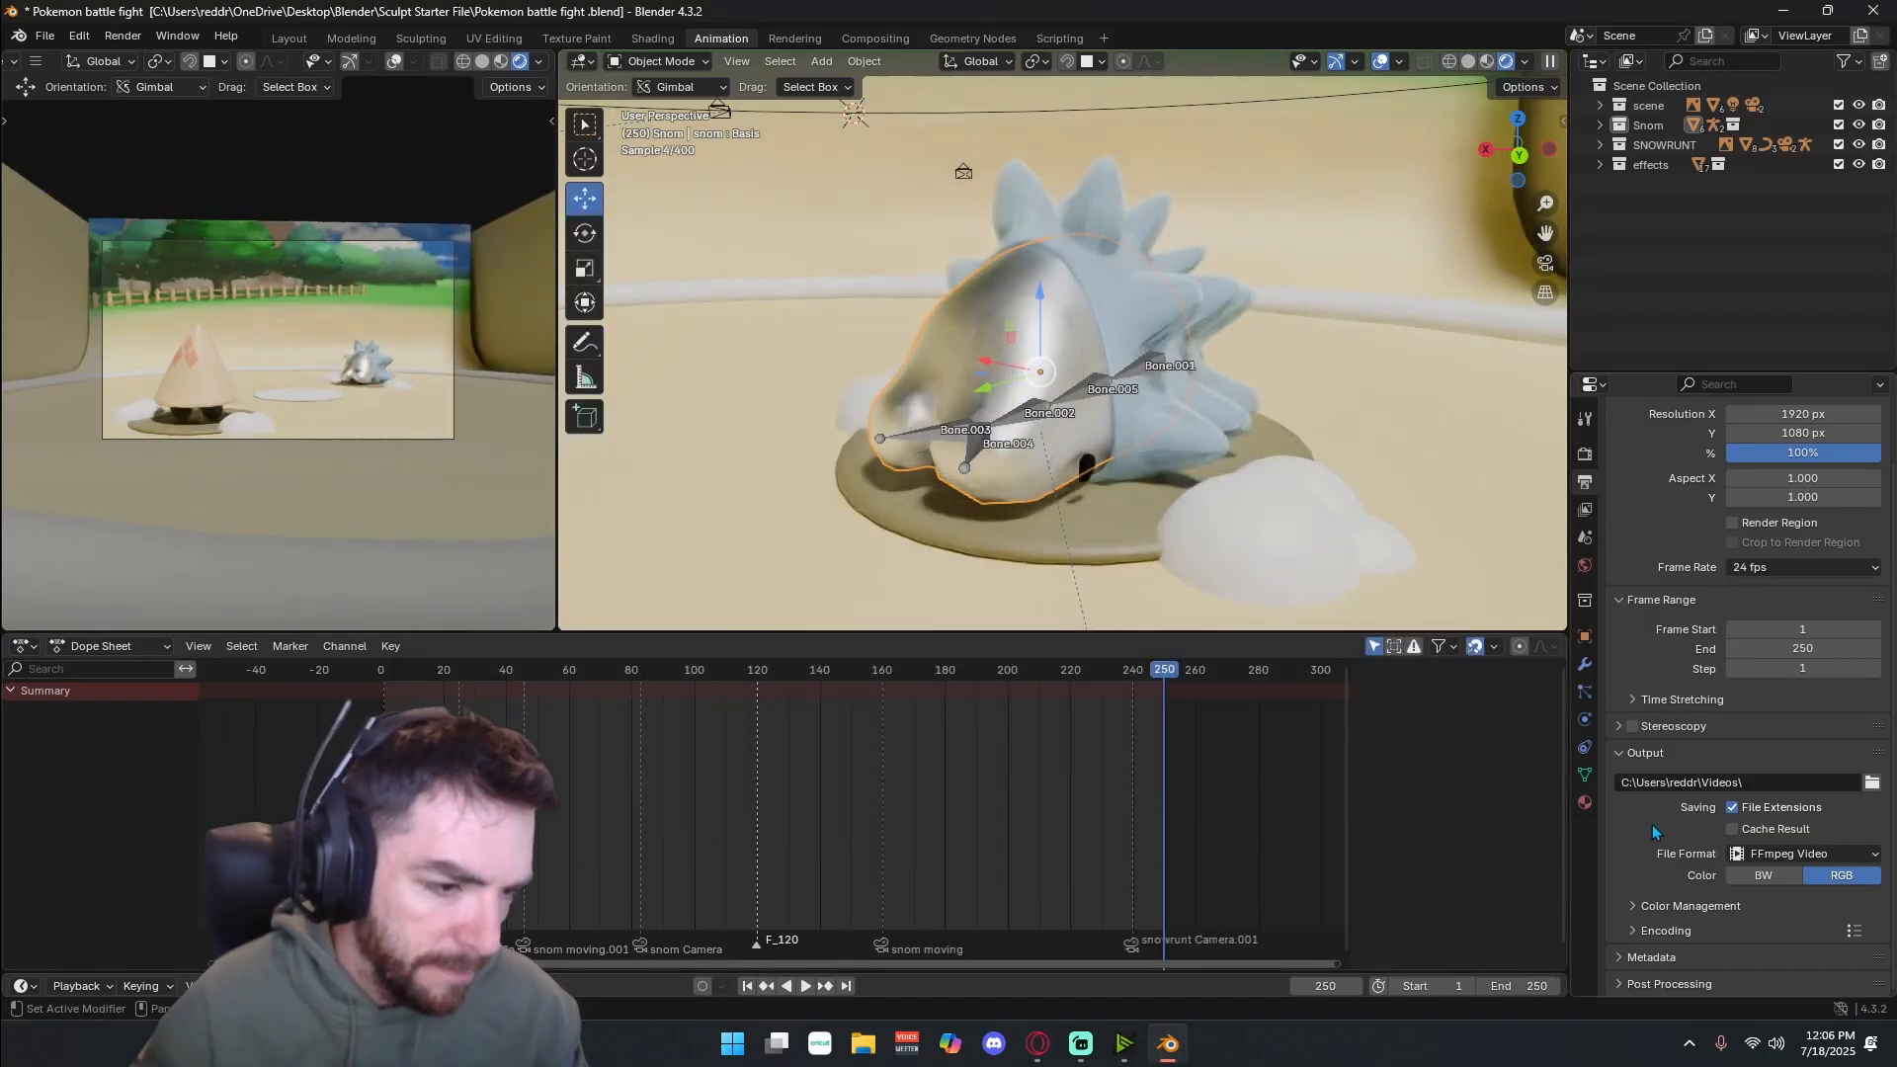
- Set the output frame rate to 30 fps
{"action": "scroll", "coordinate": [1657, 839], "scroll_direction": "up", "scroll_amount": 1}
{"action": "left_click", "coordinate": [1779, 606]}
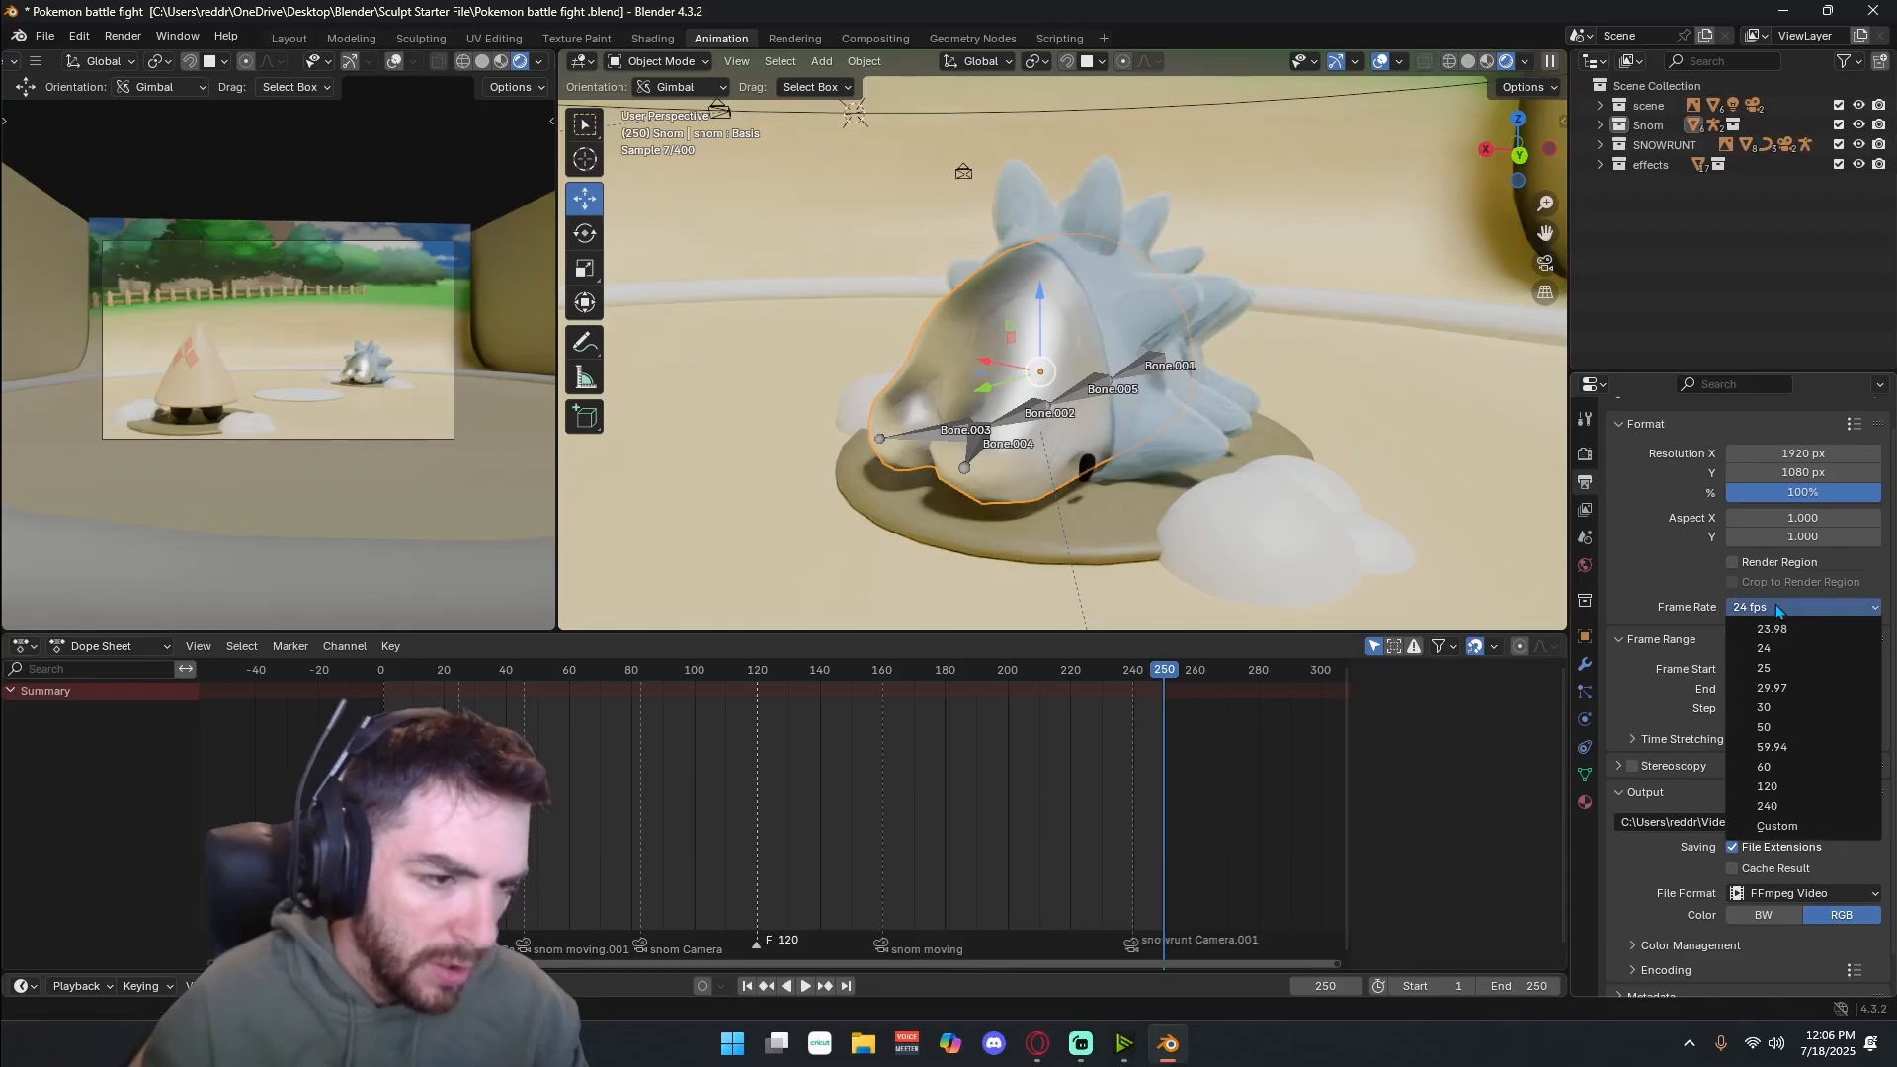
{"action": "left_click", "coordinate": [1777, 707]}
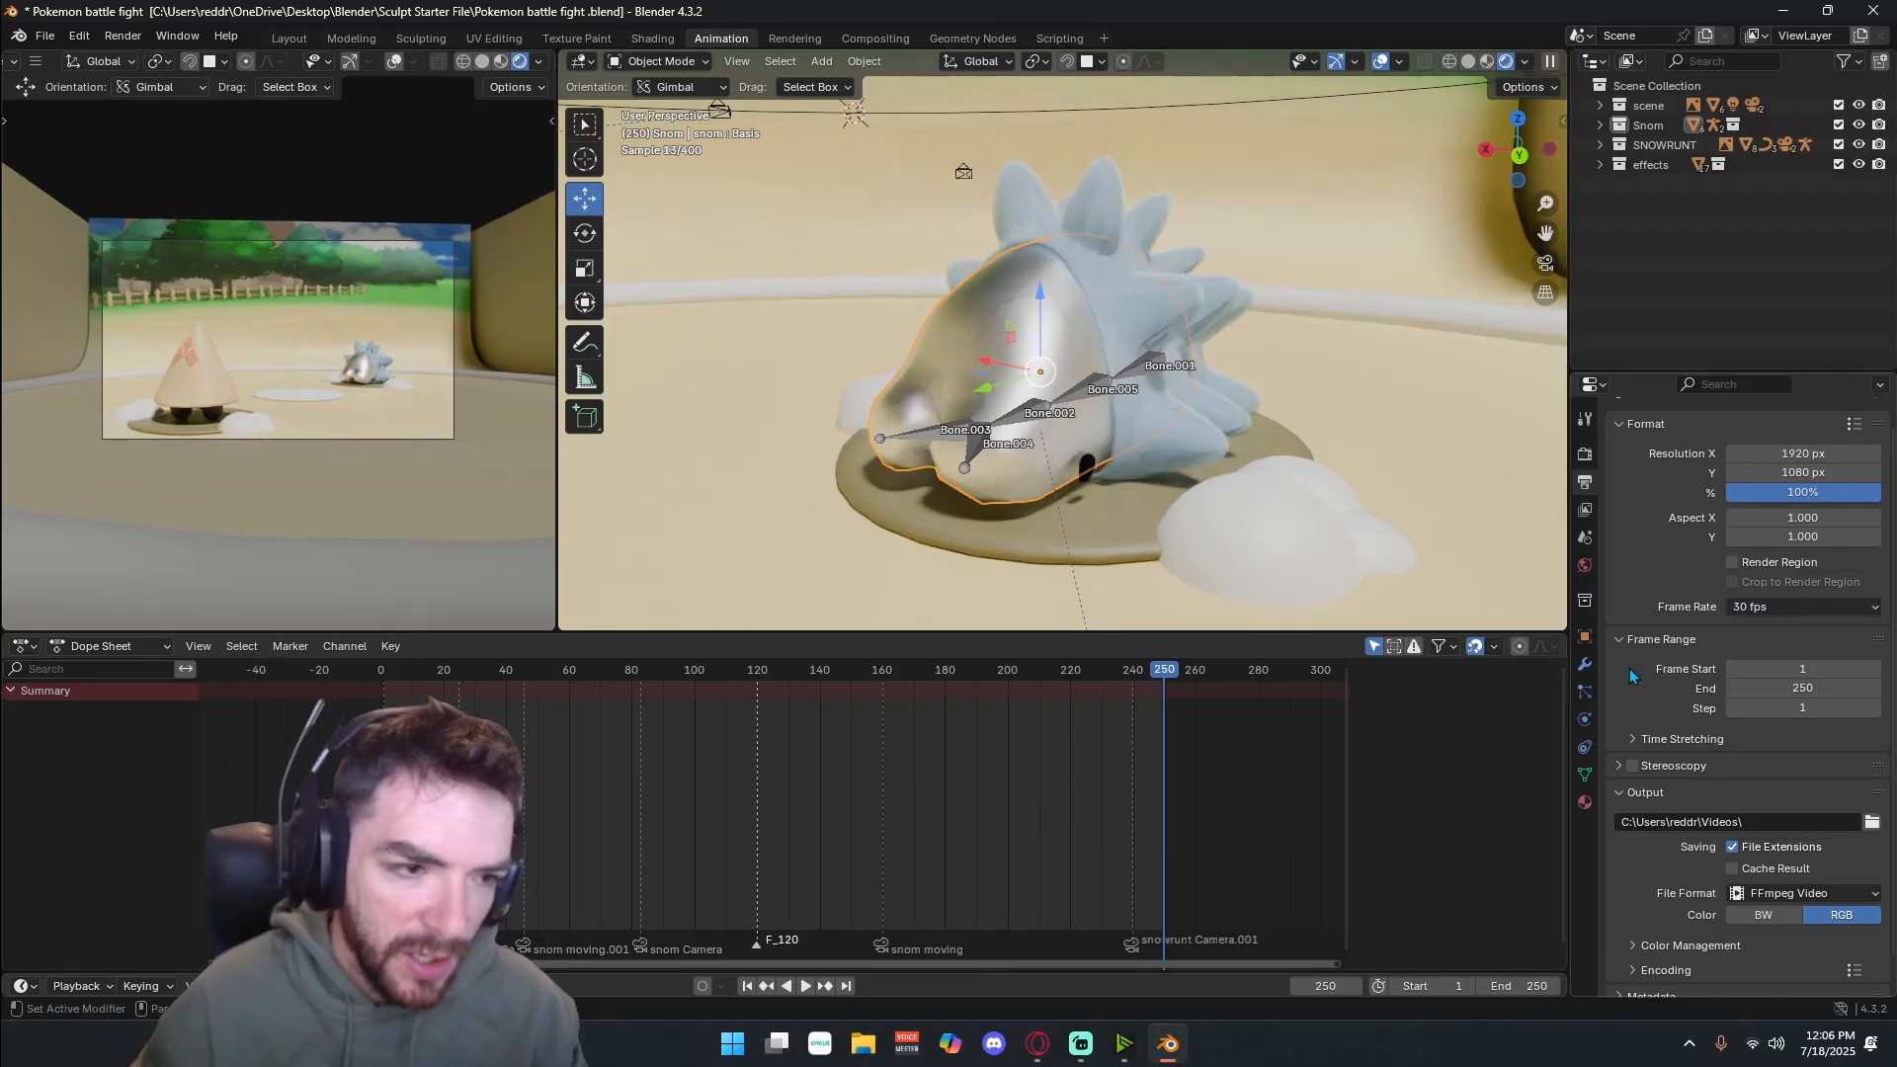
- Review the output format, frame range and saving settings, and return to the Cycles render properties
{"action": "scroll", "coordinate": [1628, 668], "scroll_direction": "up", "scroll_amount": 1}
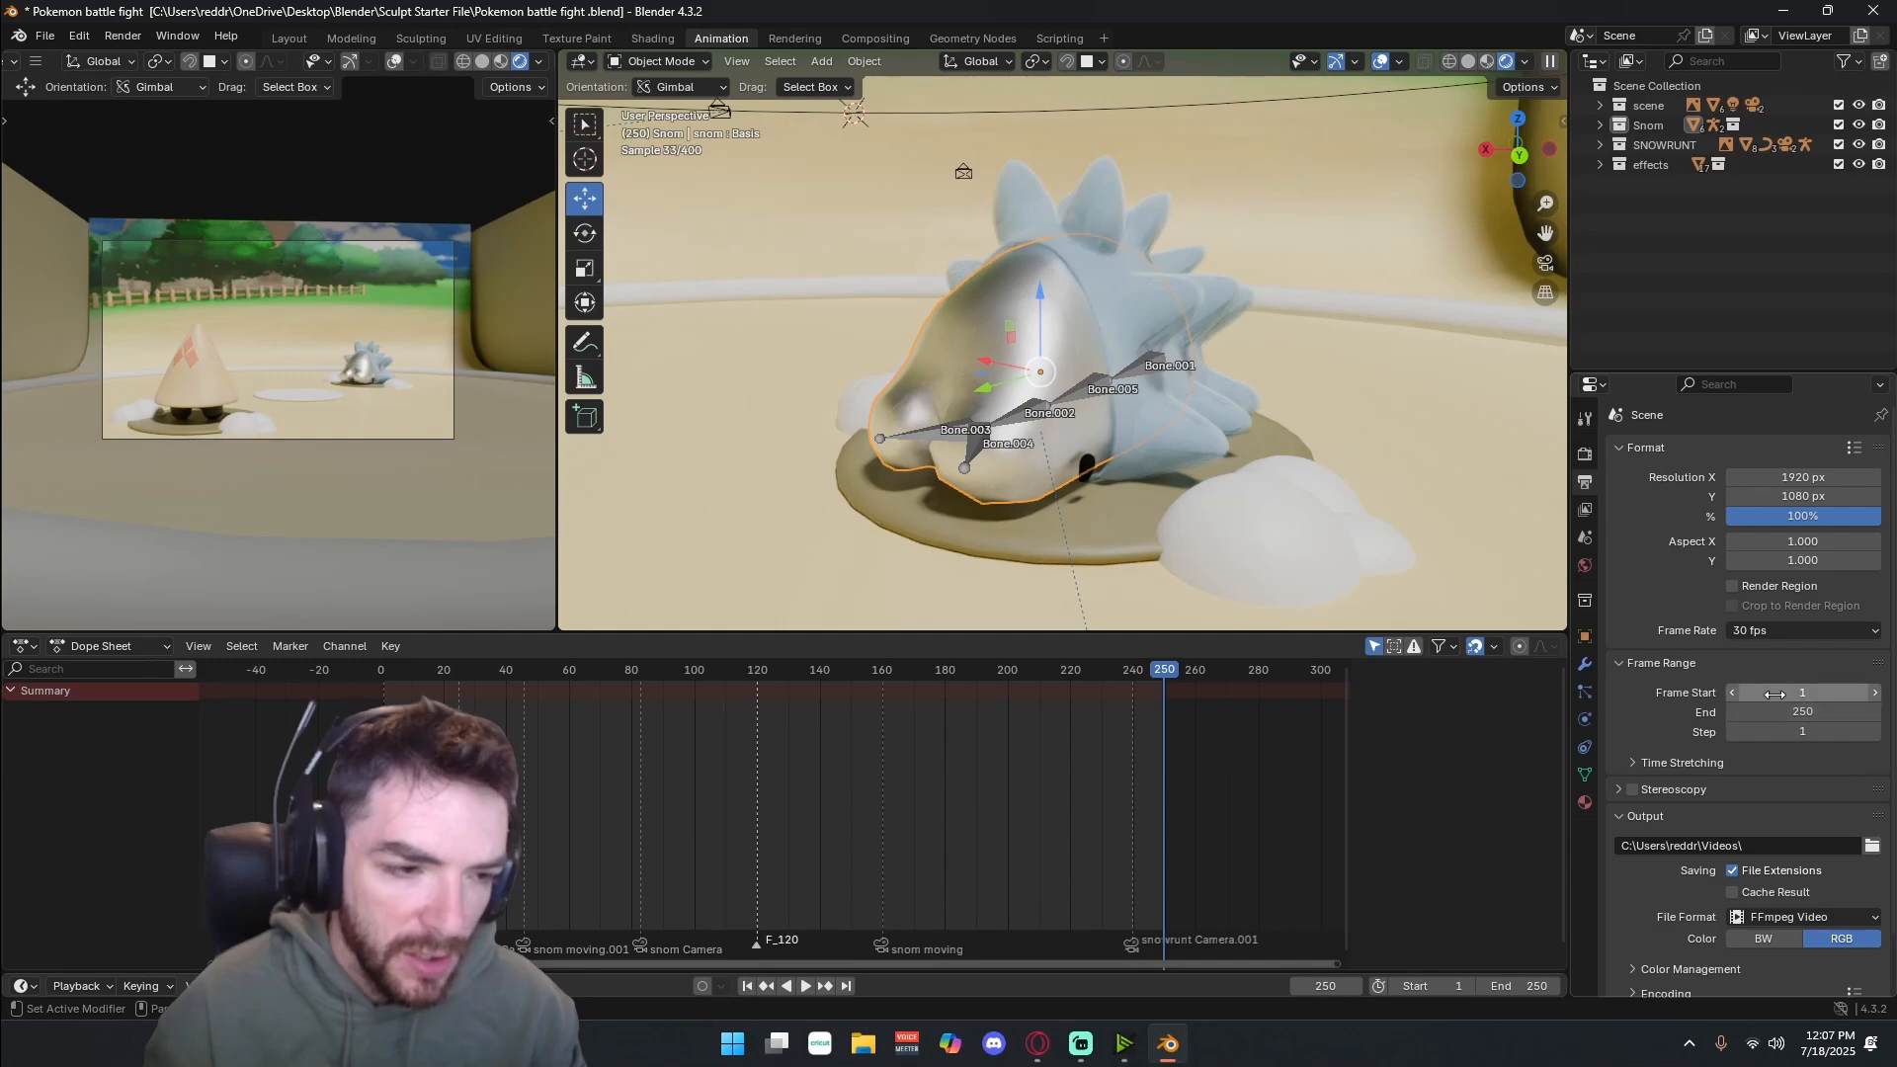
{"action": "scroll", "coordinate": [1671, 778], "scroll_direction": "down", "scroll_amount": 2}
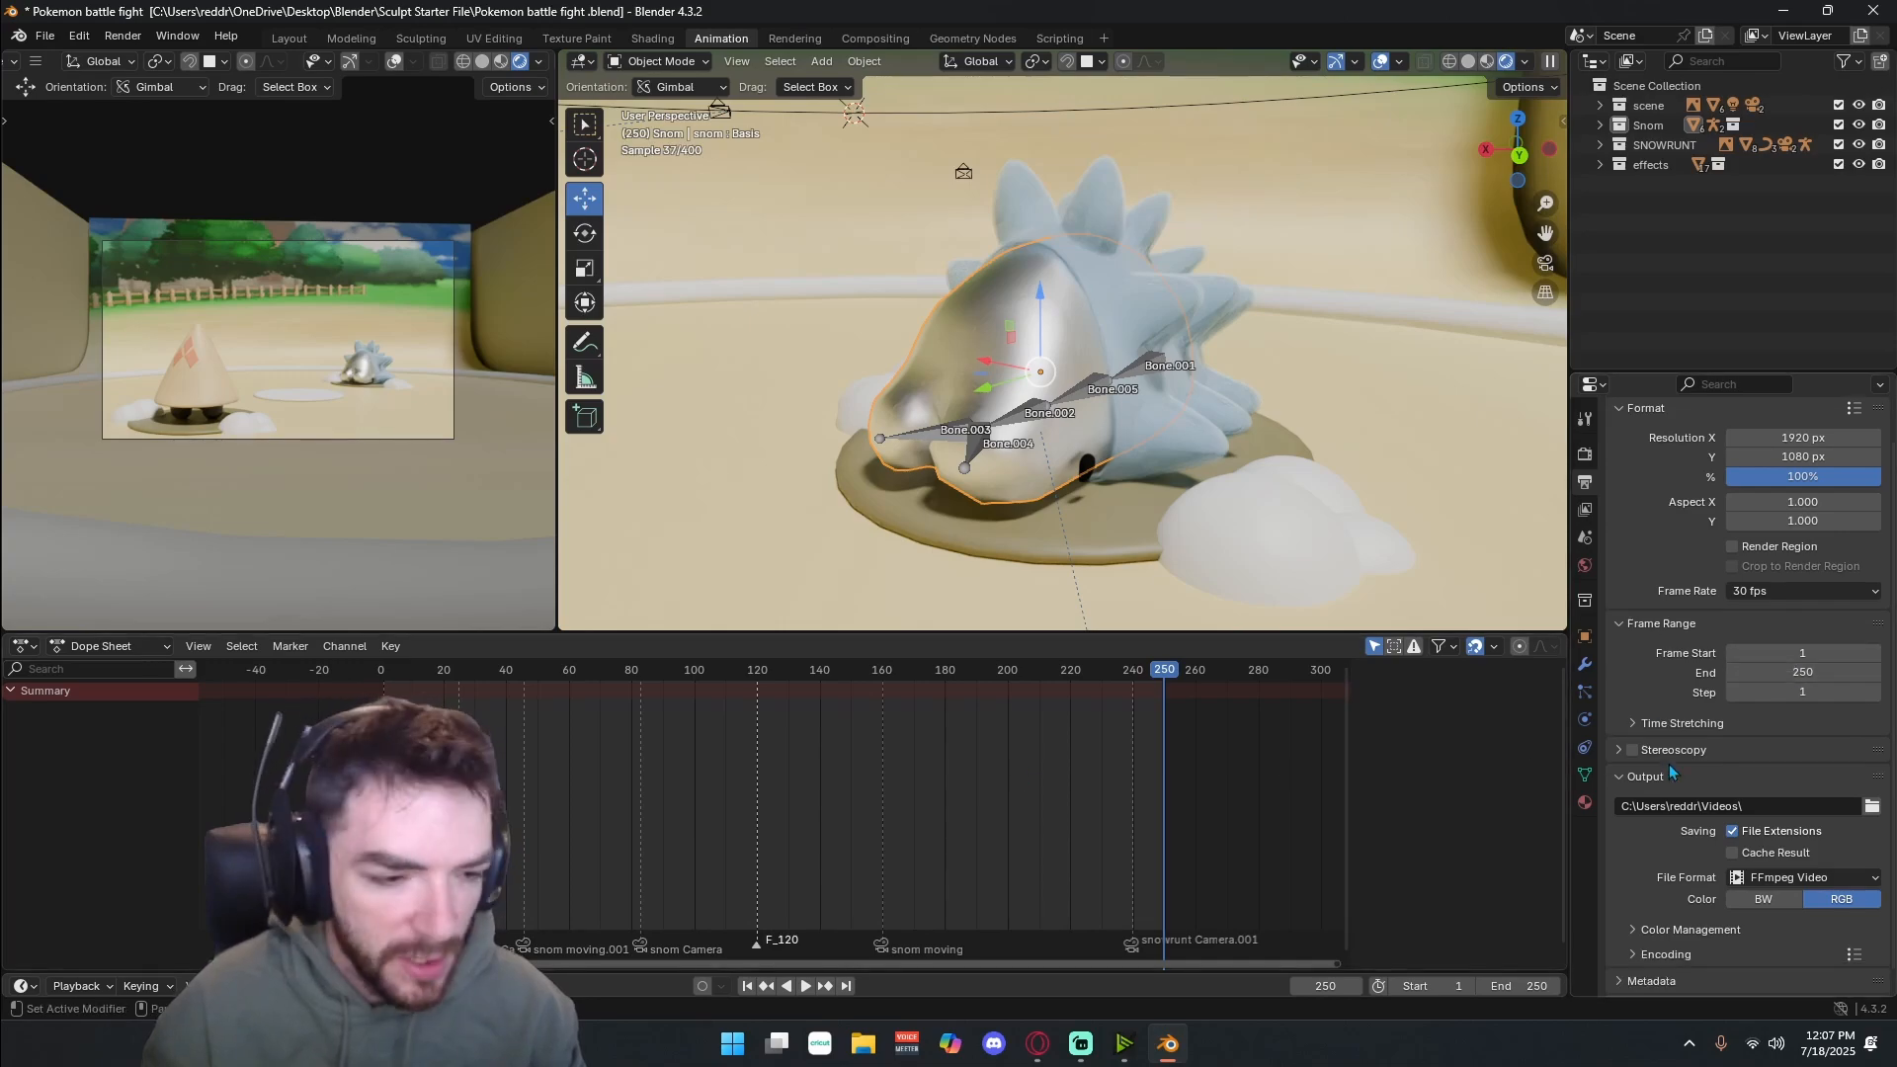
{"action": "scroll", "coordinate": [1671, 778], "scroll_direction": "up", "scroll_amount": 2}
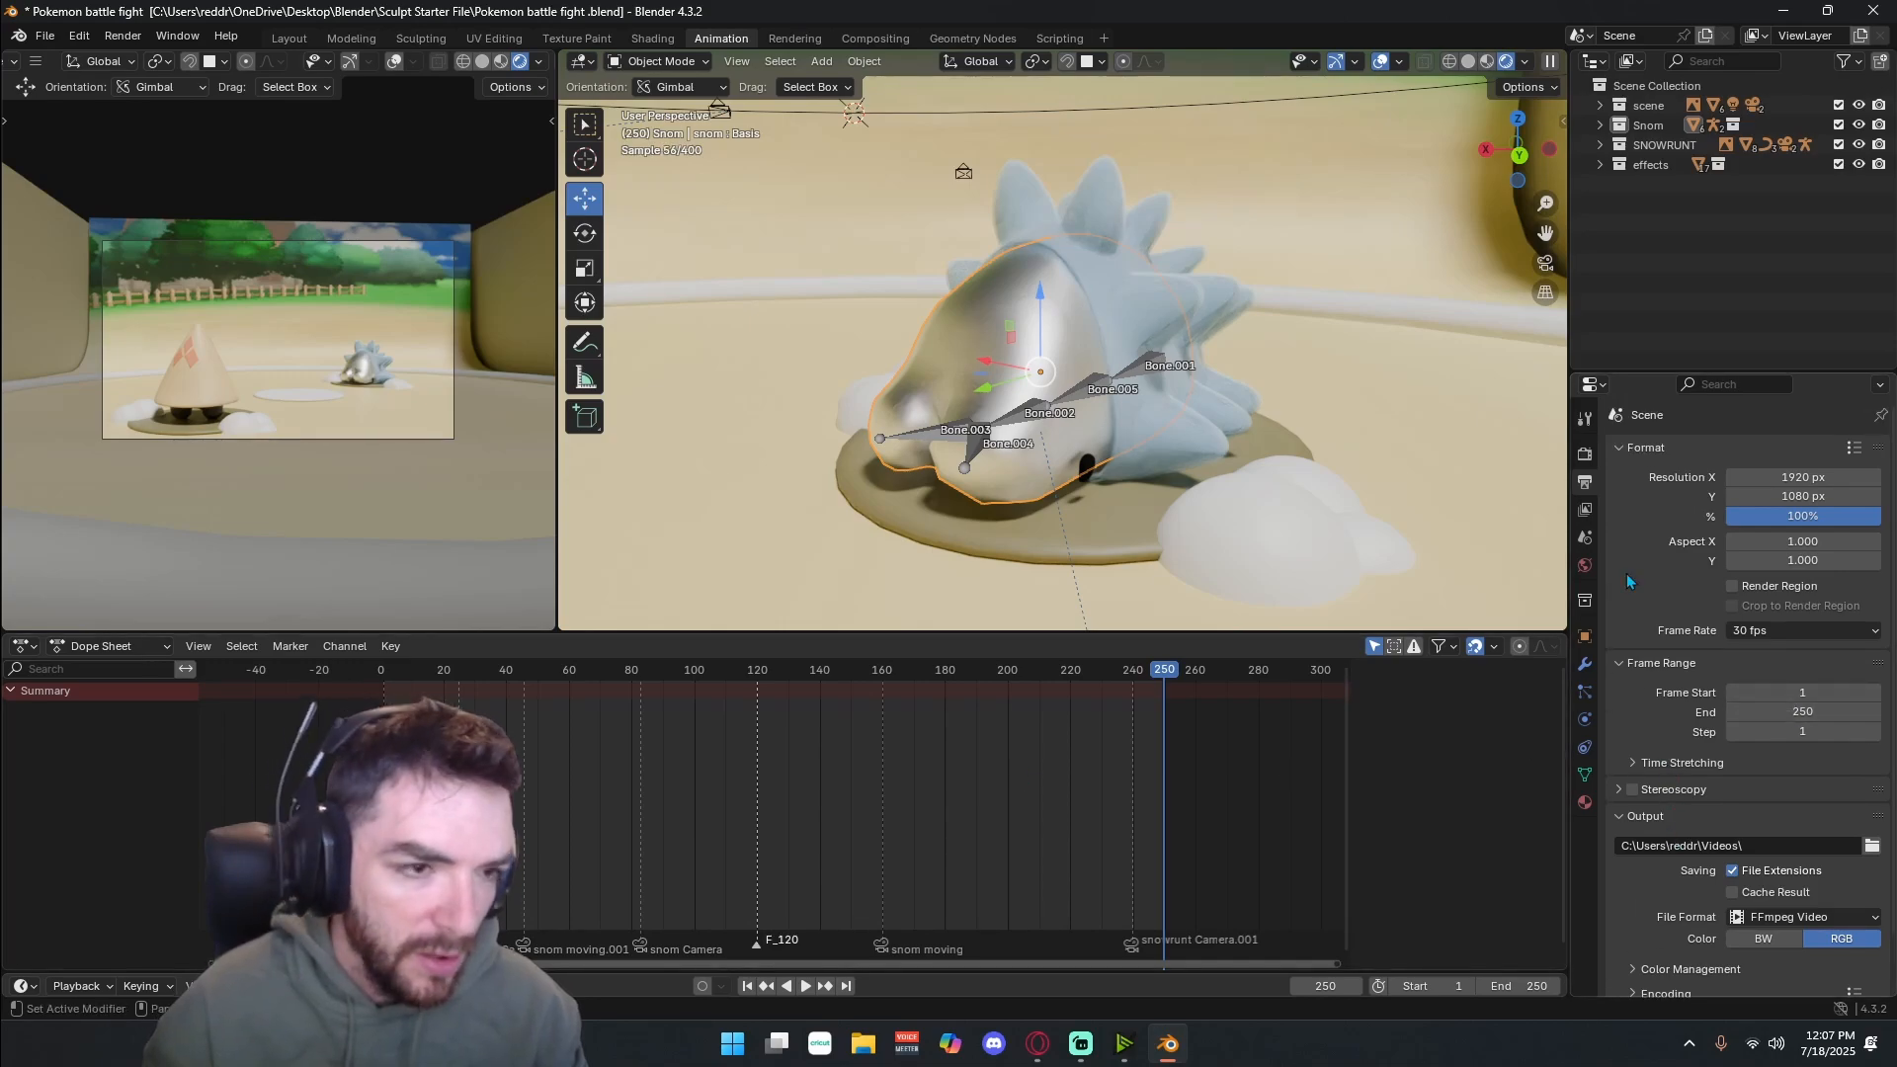
{"action": "left_click", "coordinate": [1585, 510]}
{"action": "left_click", "coordinate": [1584, 484]}
{"action": "left_click", "coordinate": [1584, 454]}
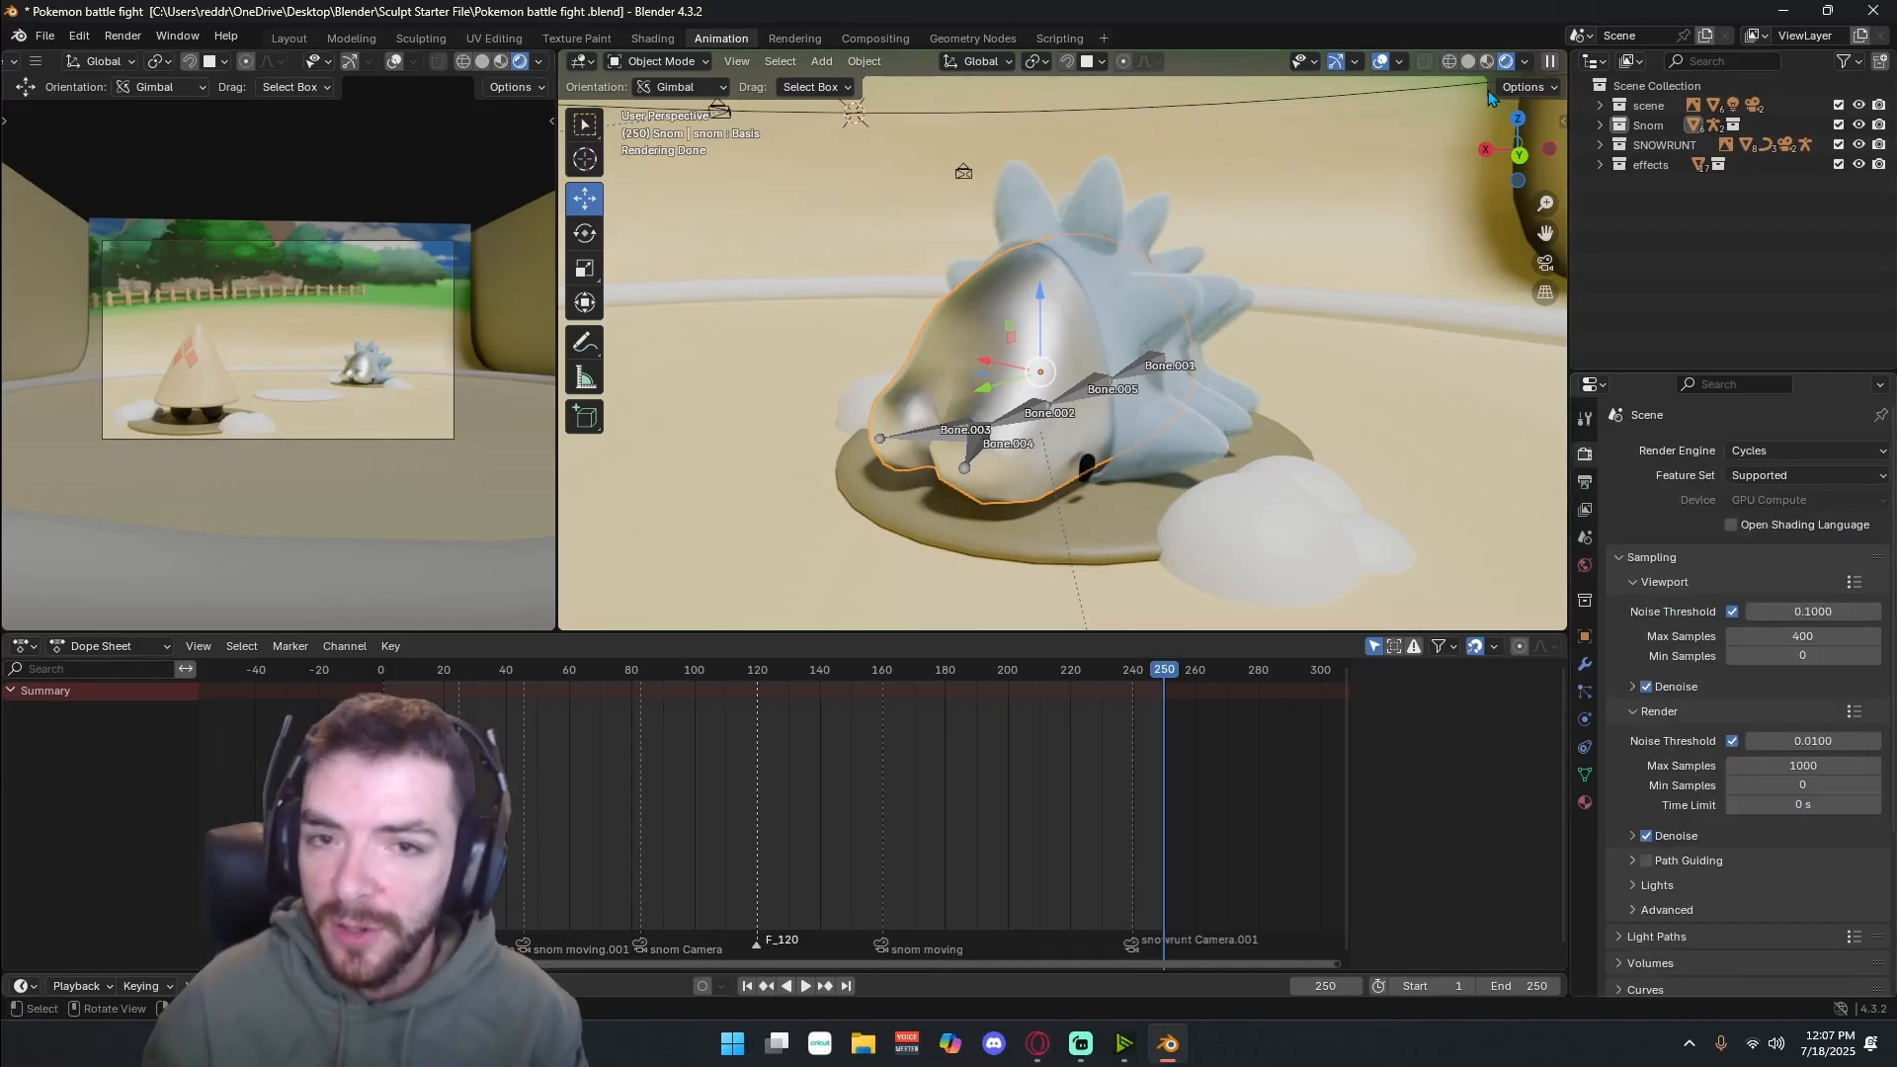
- Select the backdrop plane around the arena and inspect its bg material and the arena from above
{"action": "middle_click_drag", "start_coordinate": [1251, 311], "coordinate": [1206, 334]}
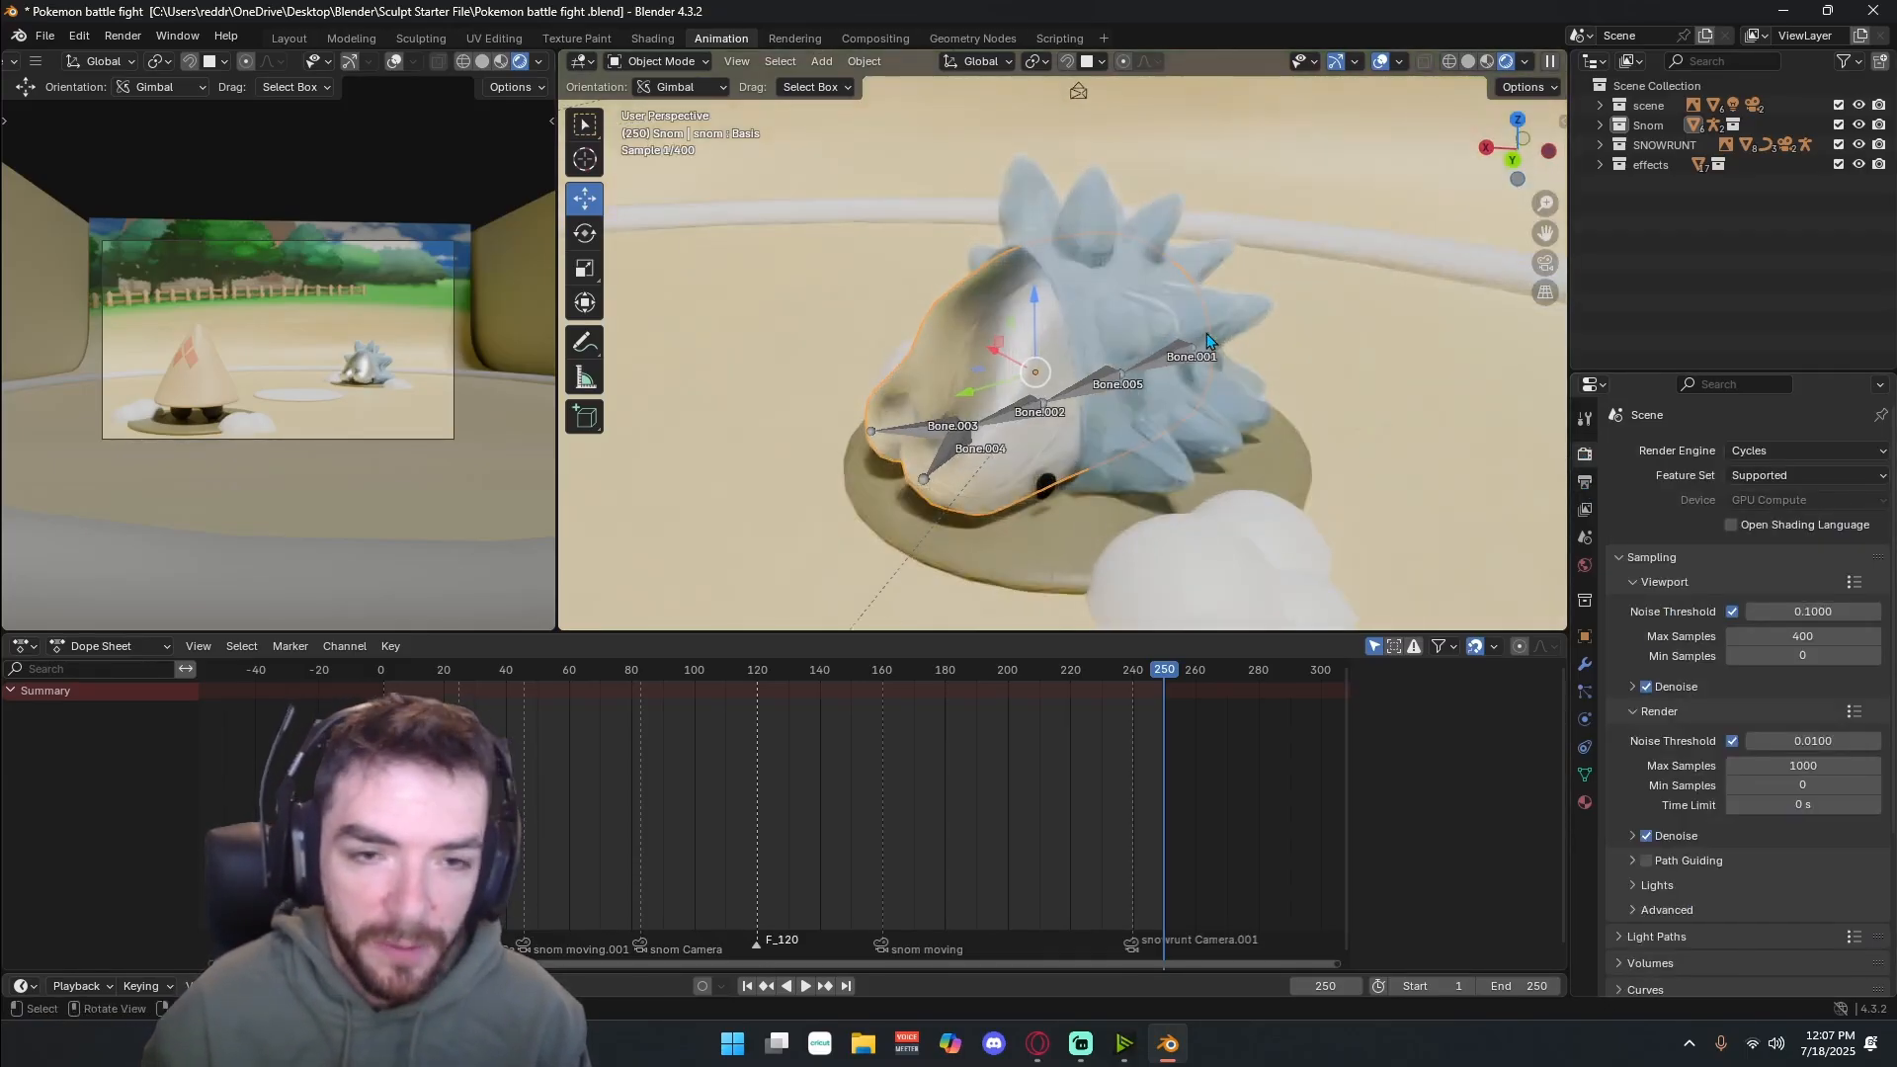
{"action": "middle_click_drag", "start_coordinate": [1213, 422], "coordinate": [1203, 385]}
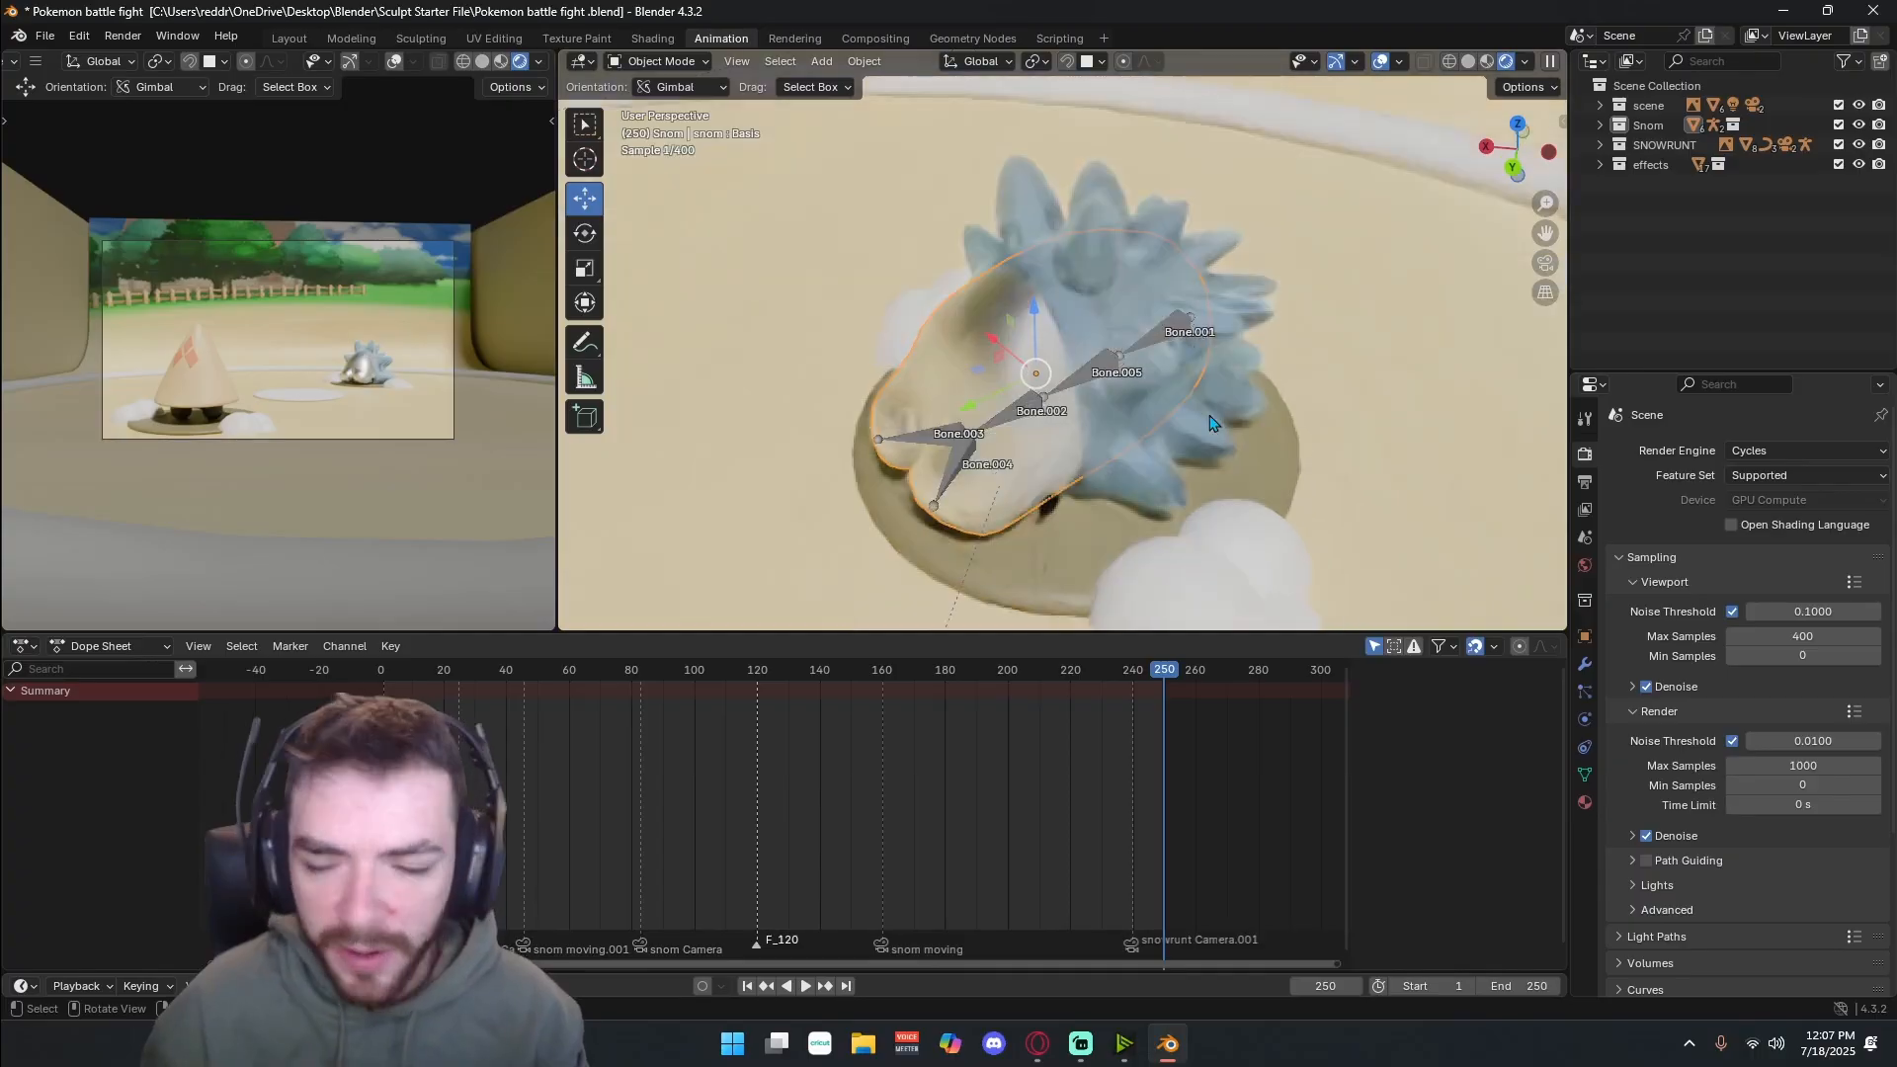
{"action": "left_click", "coordinate": [935, 325]}
{"action": "left_click", "coordinate": [1584, 803]}
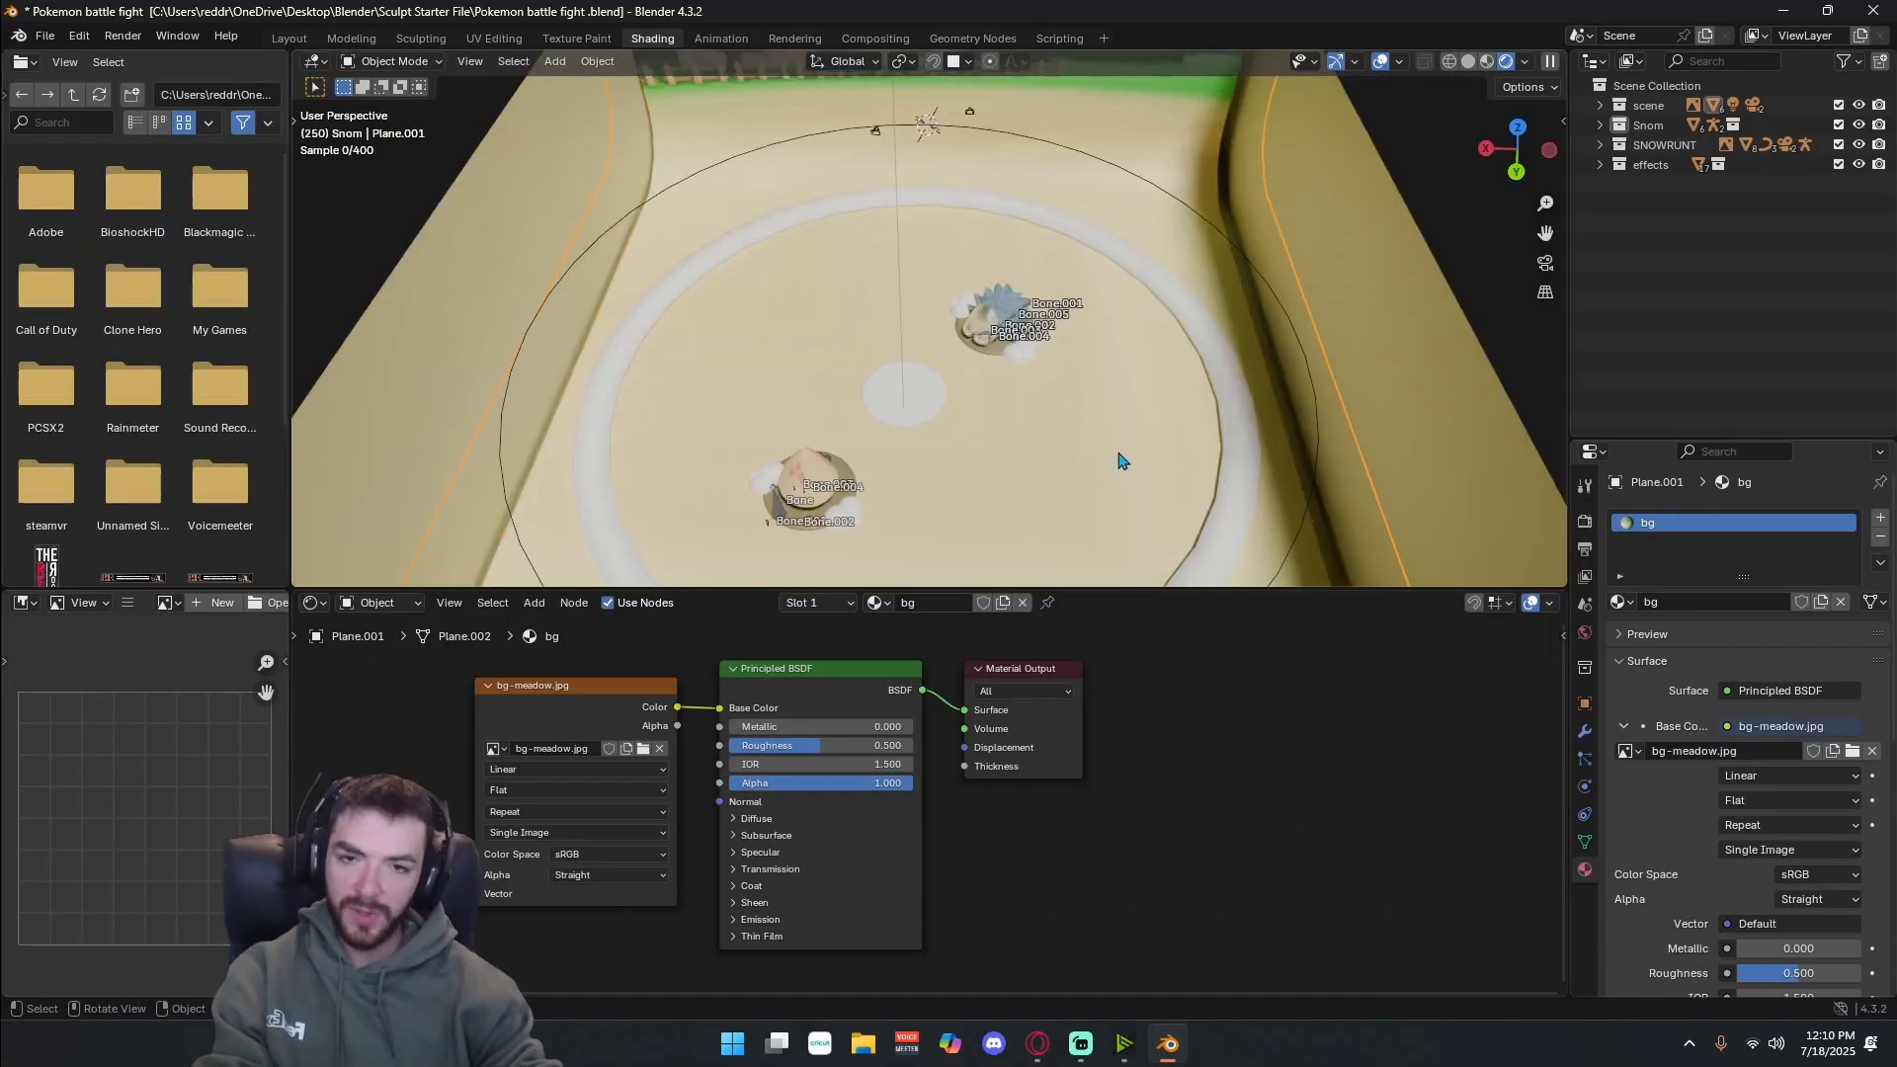
{"action": "middle_click_drag", "start_coordinate": [1119, 461], "coordinate": [1448, 561]}
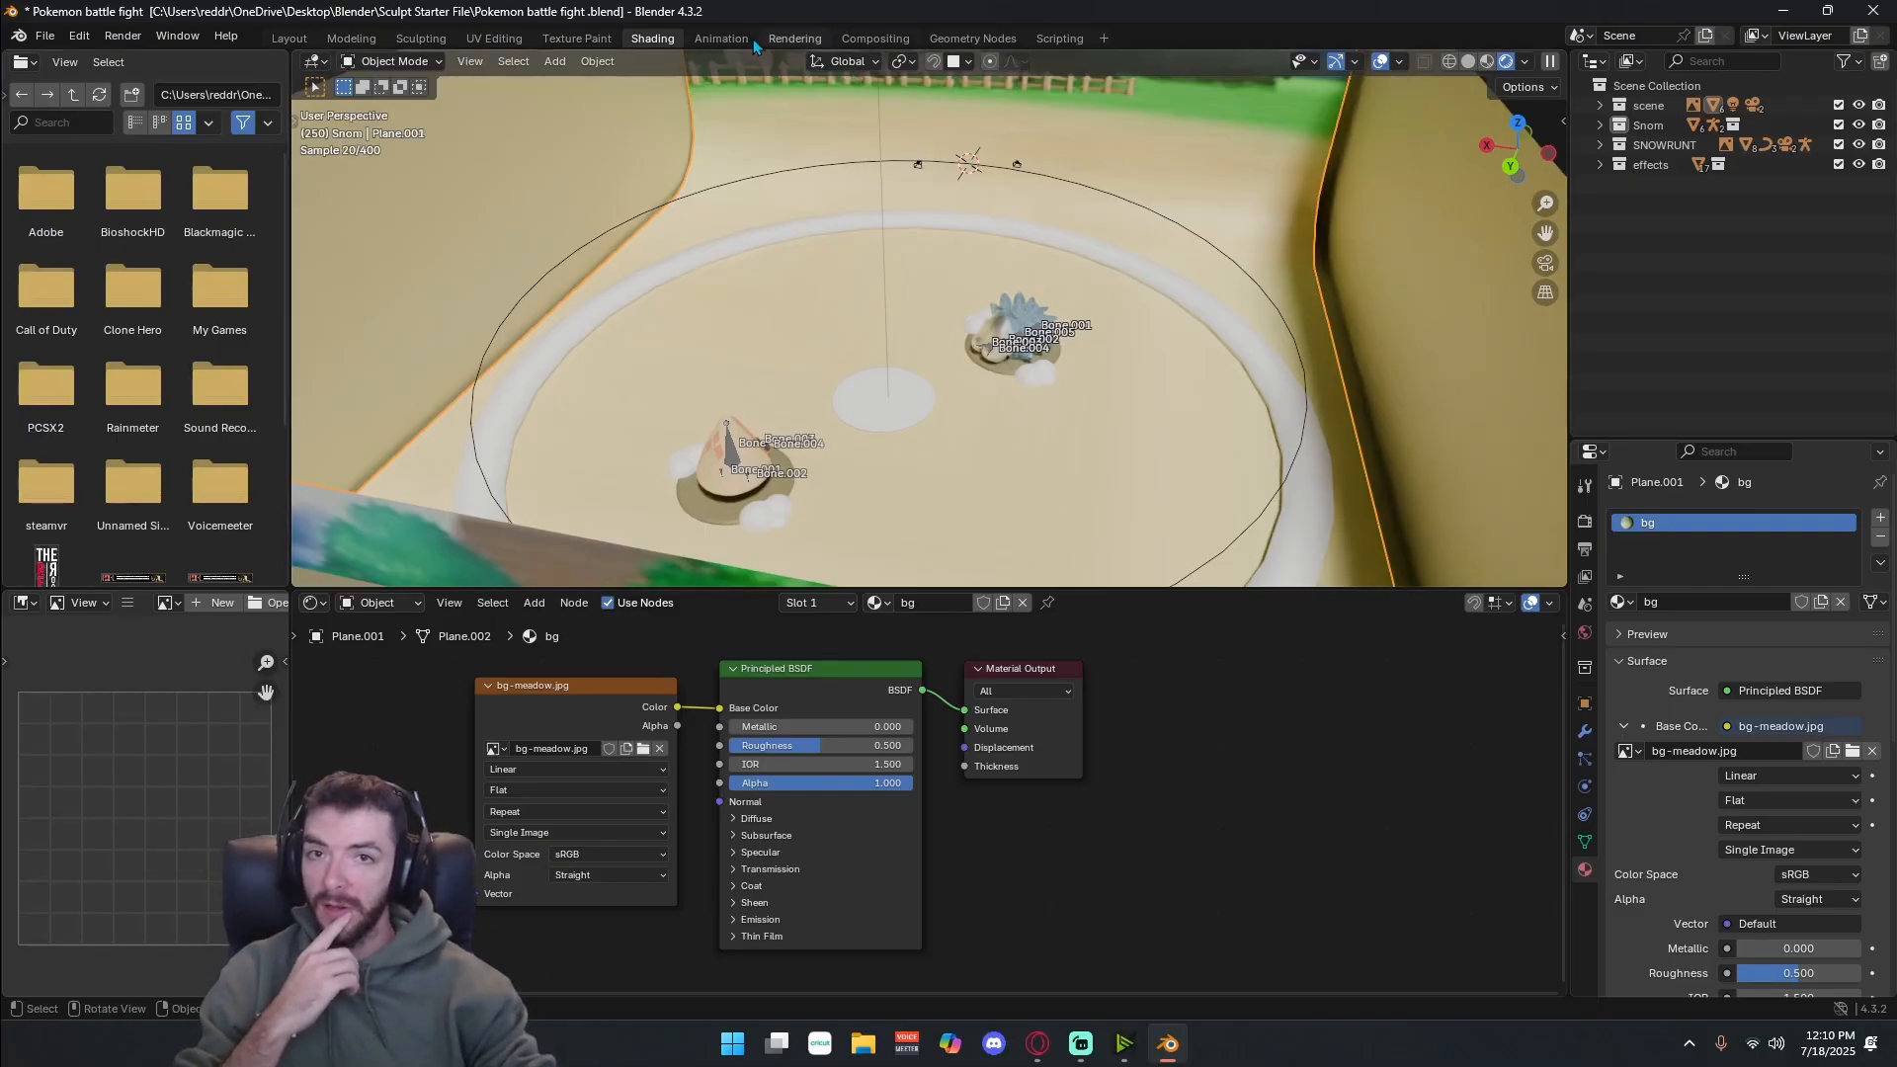
- Render a still image of frame 0 from the Animation workspace
{"action": "left_click", "coordinate": [724, 39]}
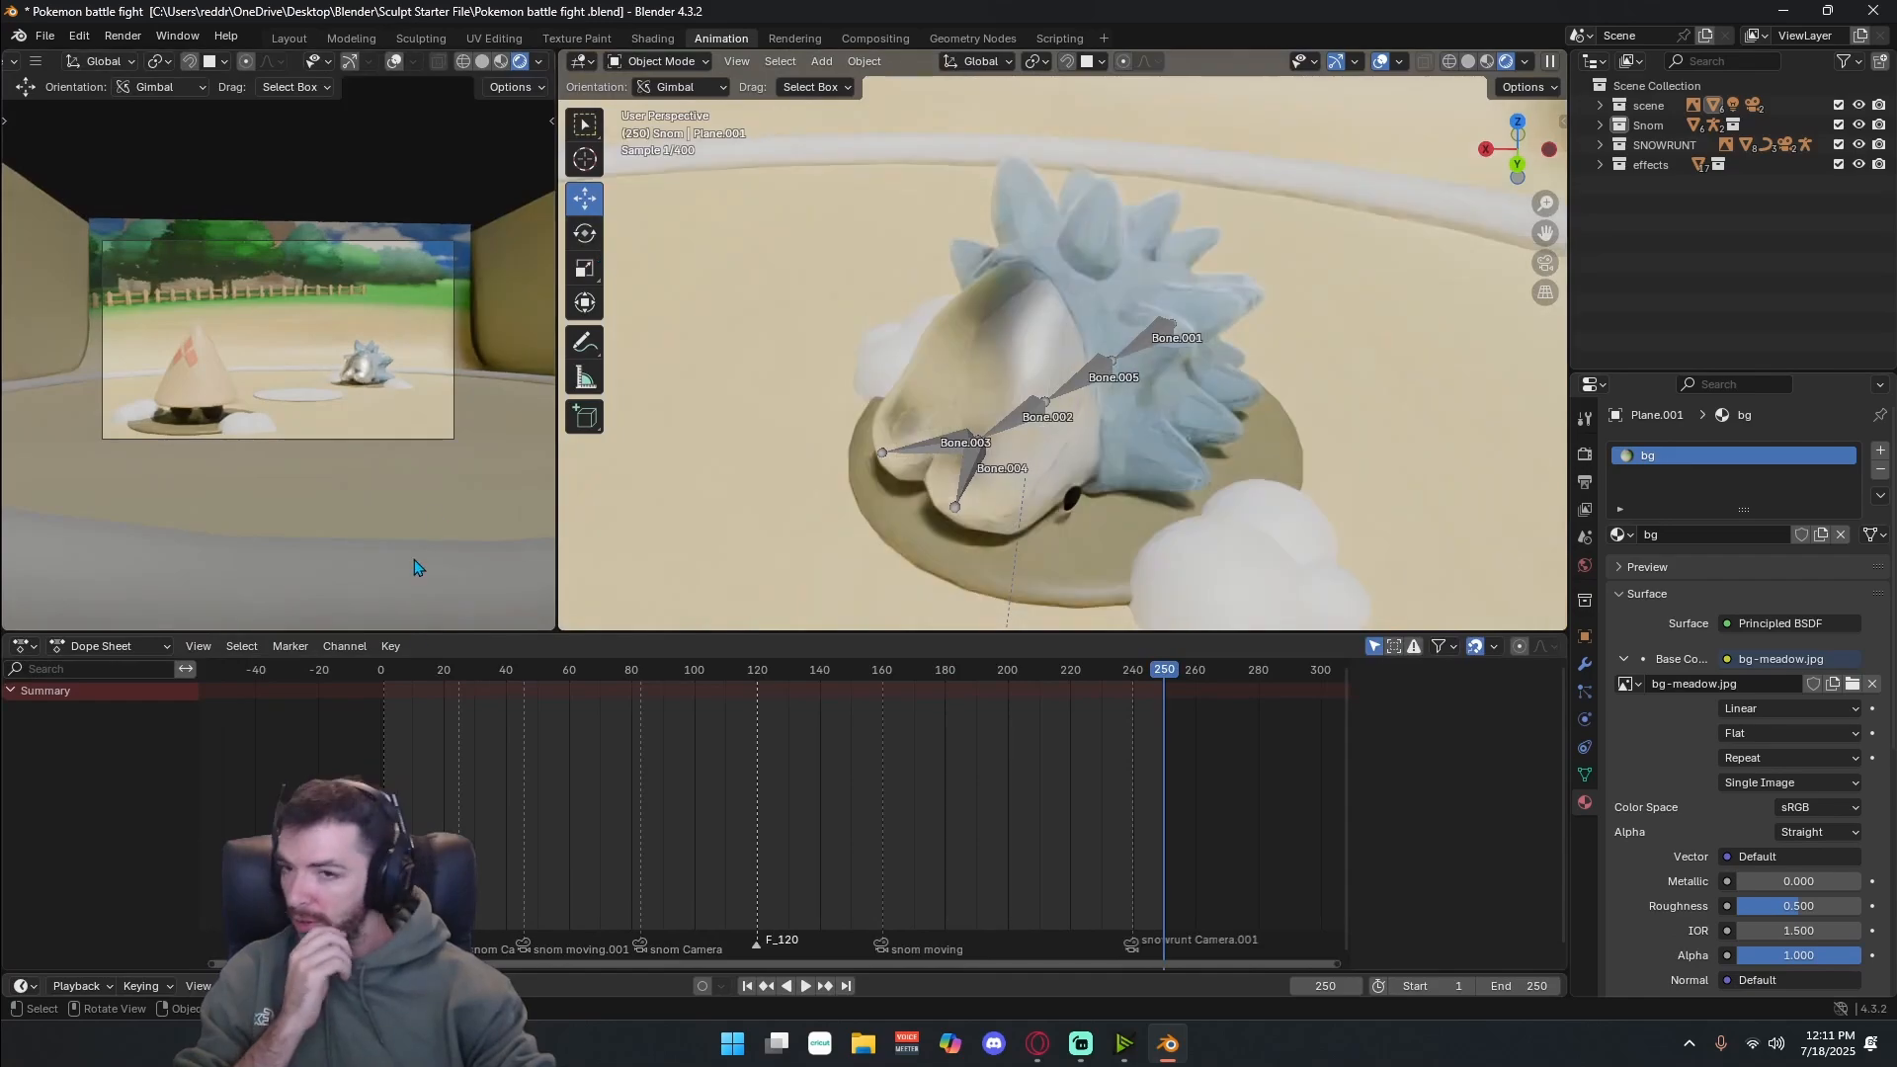
{"action": "left_click_drag", "start_coordinate": [411, 674], "coordinate": [324, 670]}
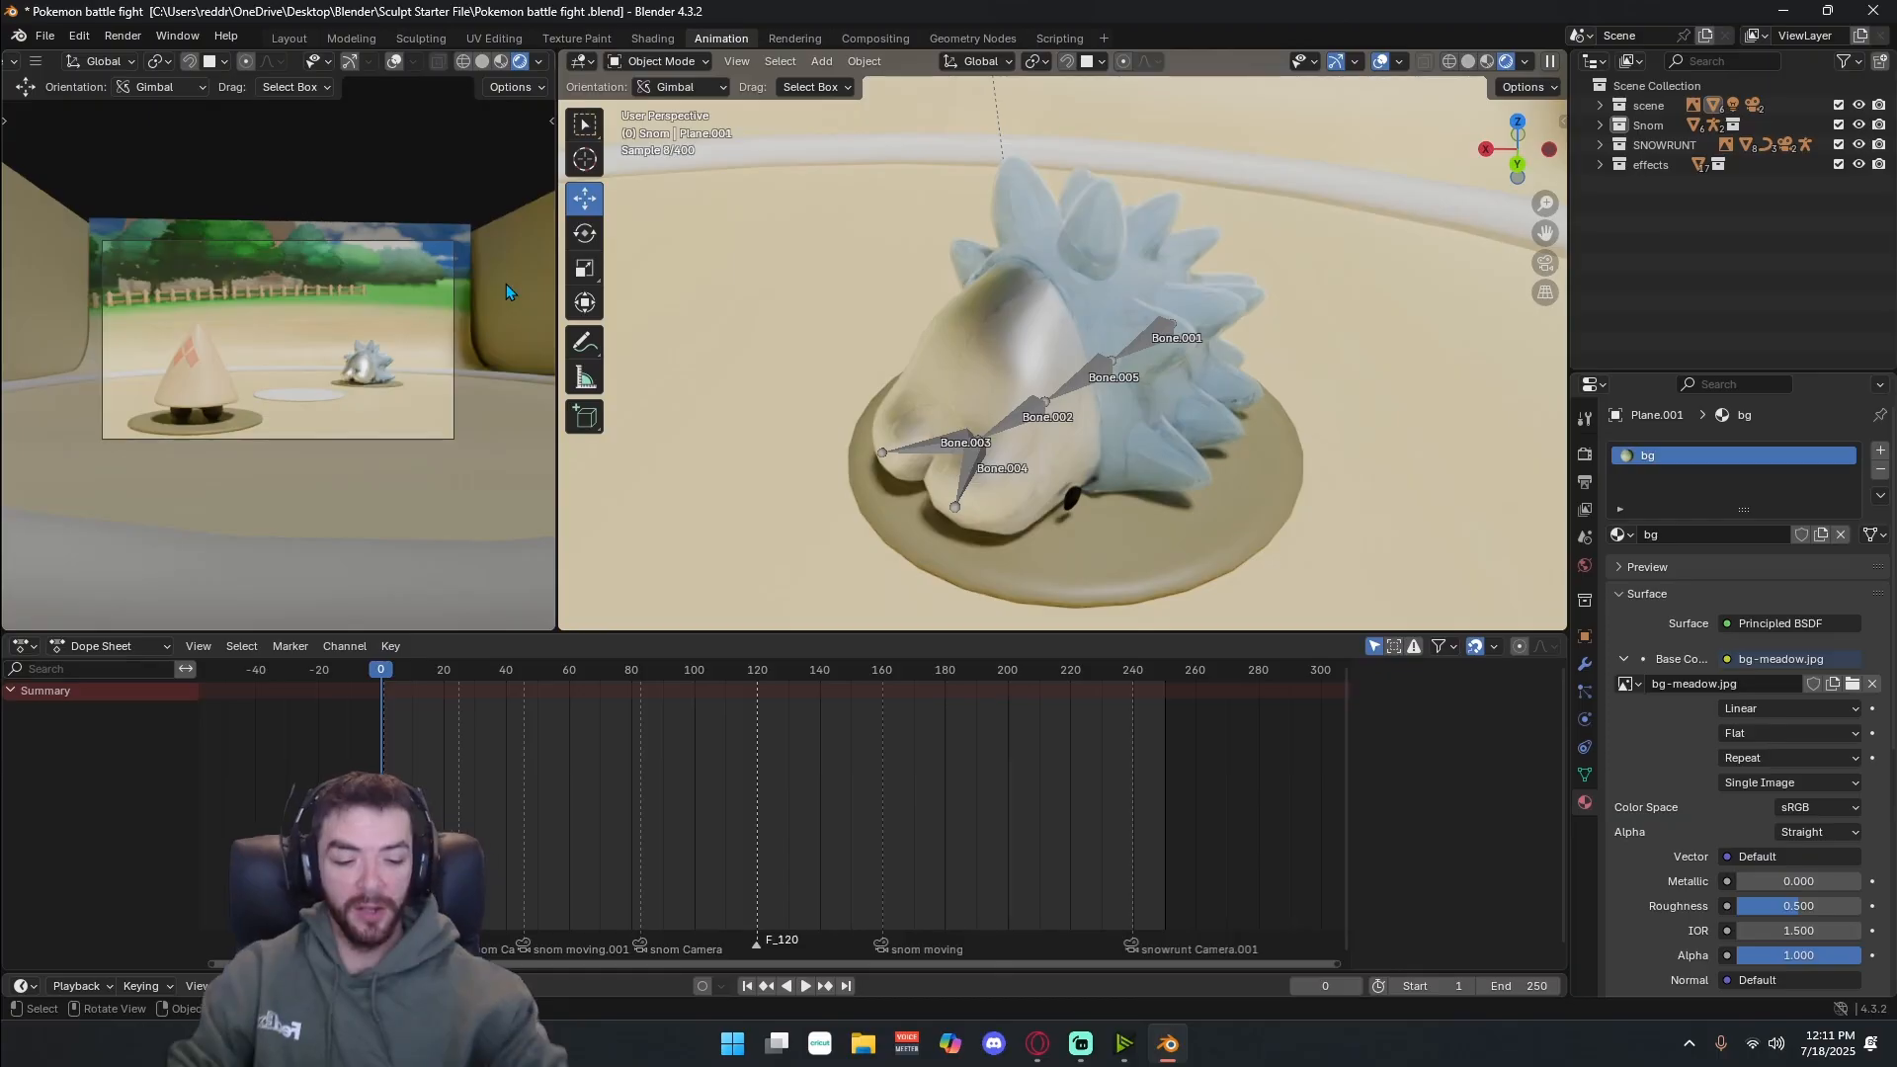
{"action": "key", "text": "F12"}
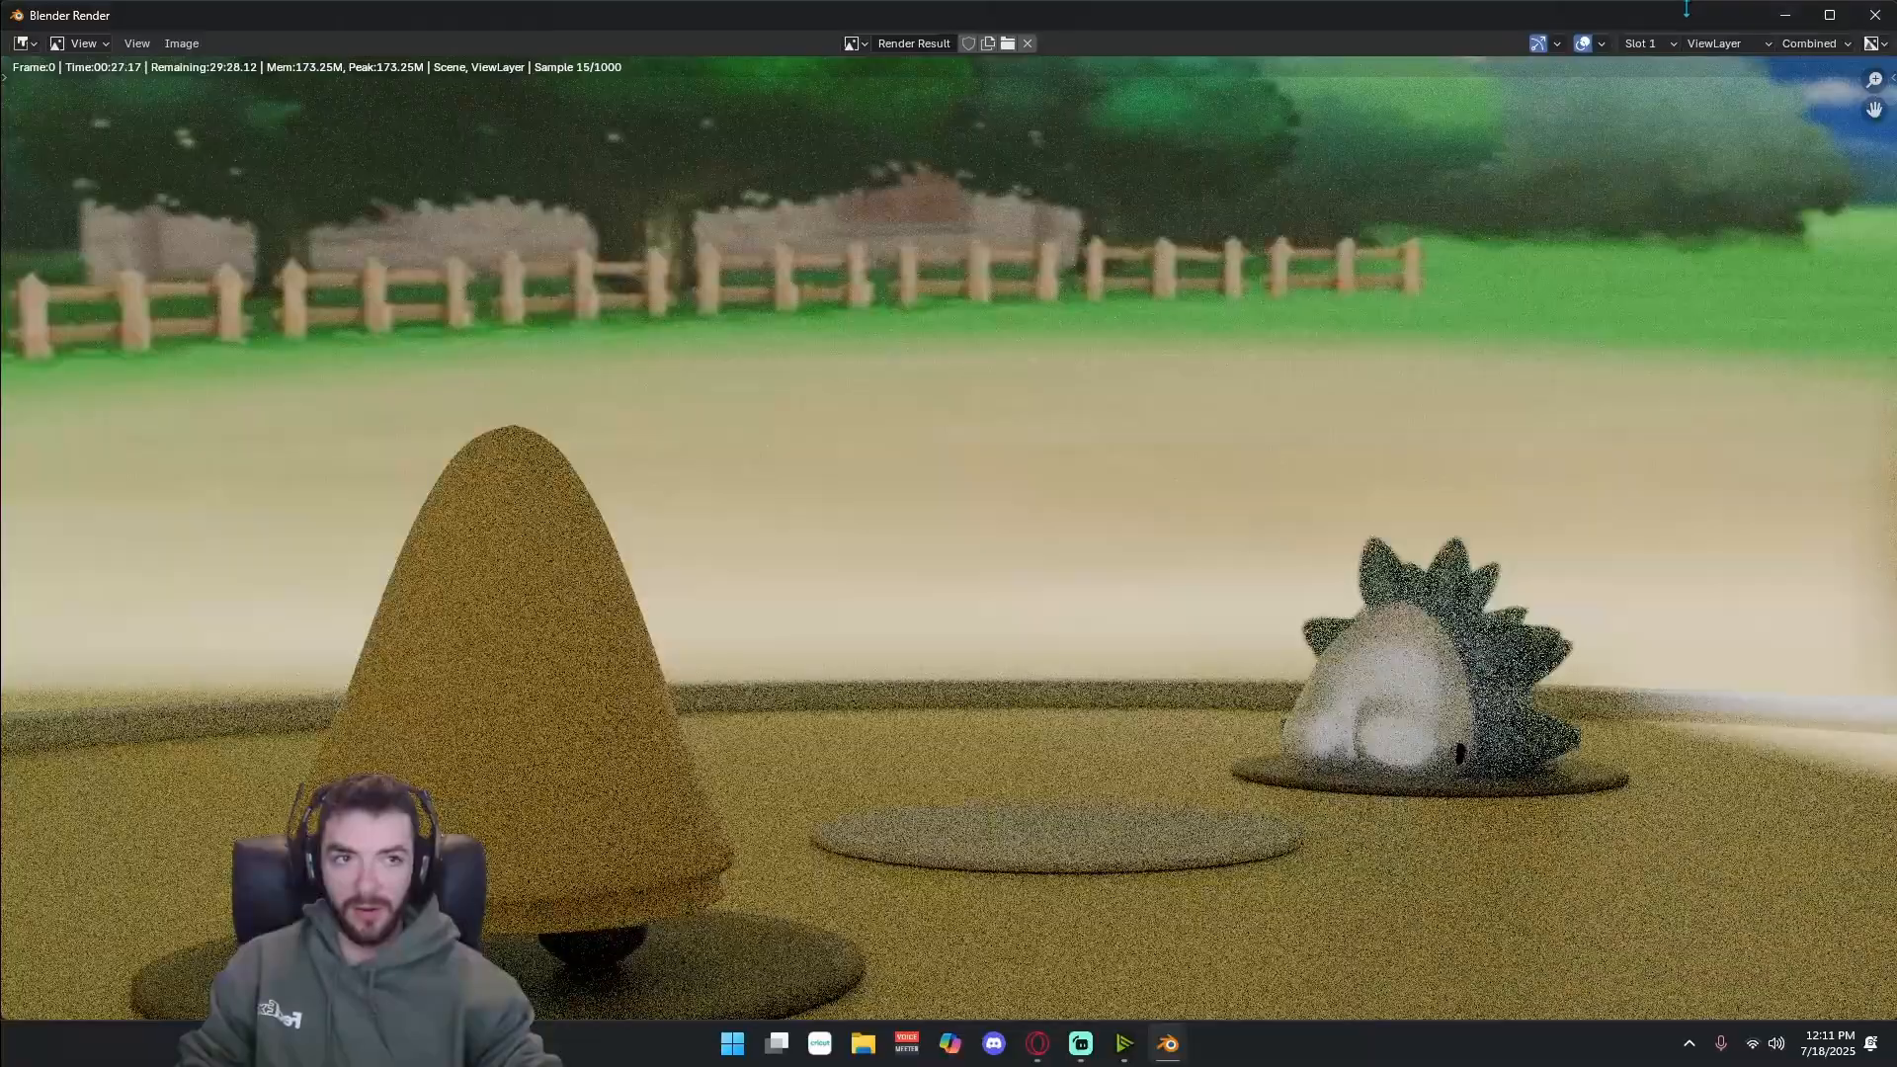
- Move the render window out of the way and quit Chrome running in the background
{"action": "left_click_drag", "start_coordinate": [1686, 8], "coordinate": [1630, 0]}
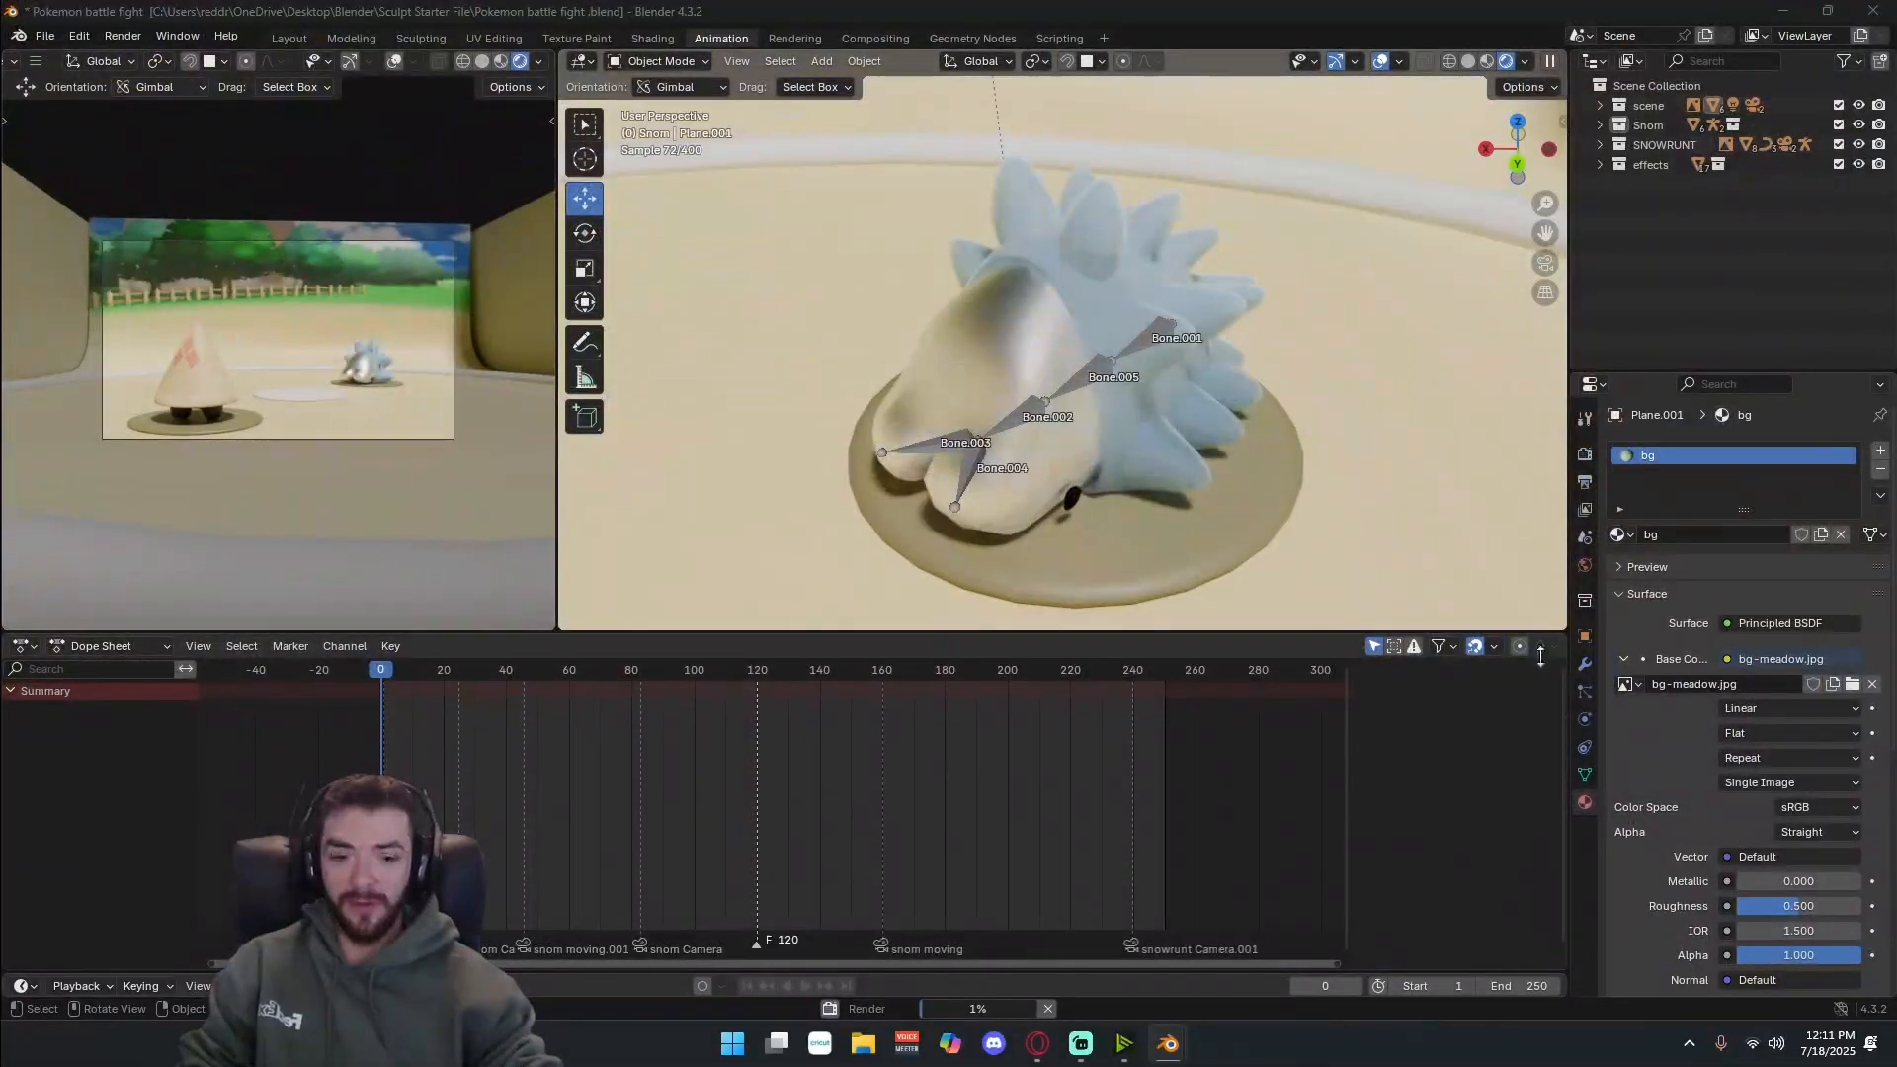
{"action": "left_click", "coordinate": [1688, 1044]}
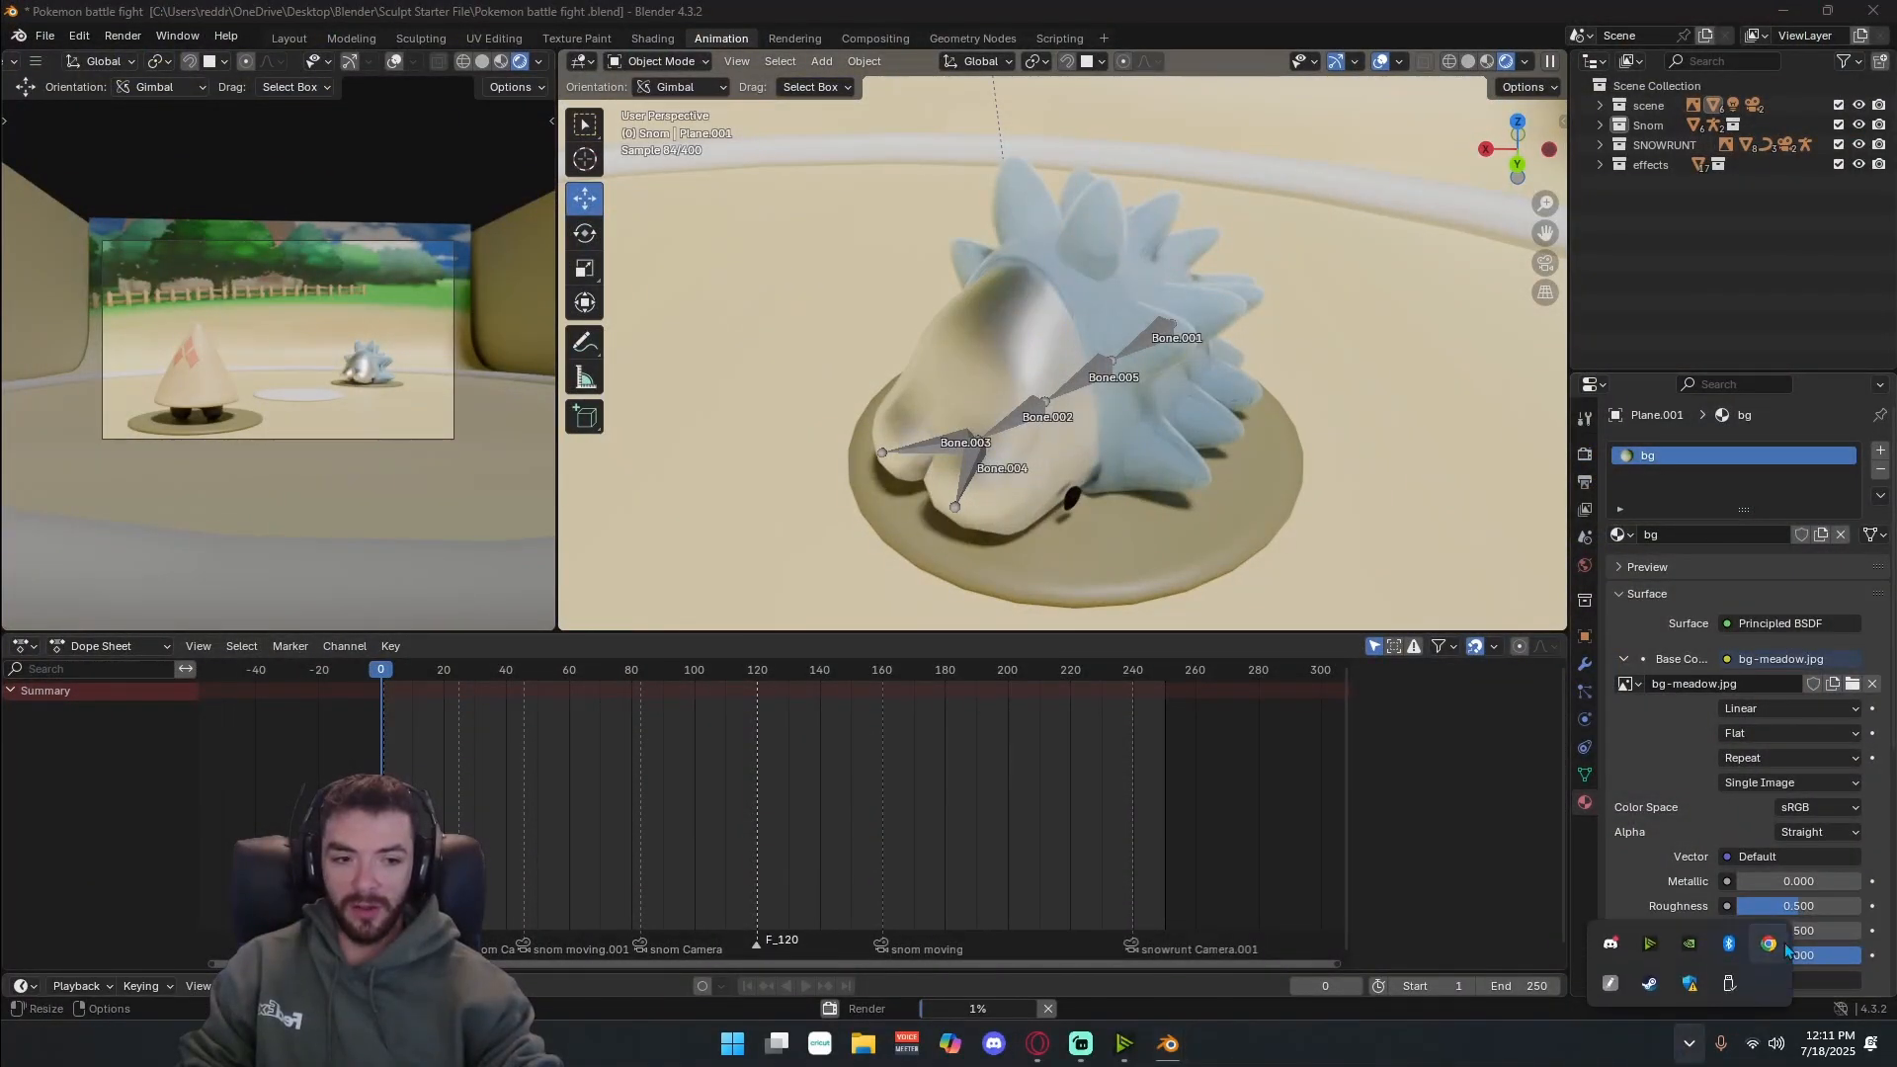
{"action": "right_click", "coordinate": [1778, 945]}
{"action": "left_click", "coordinate": [1641, 921]}
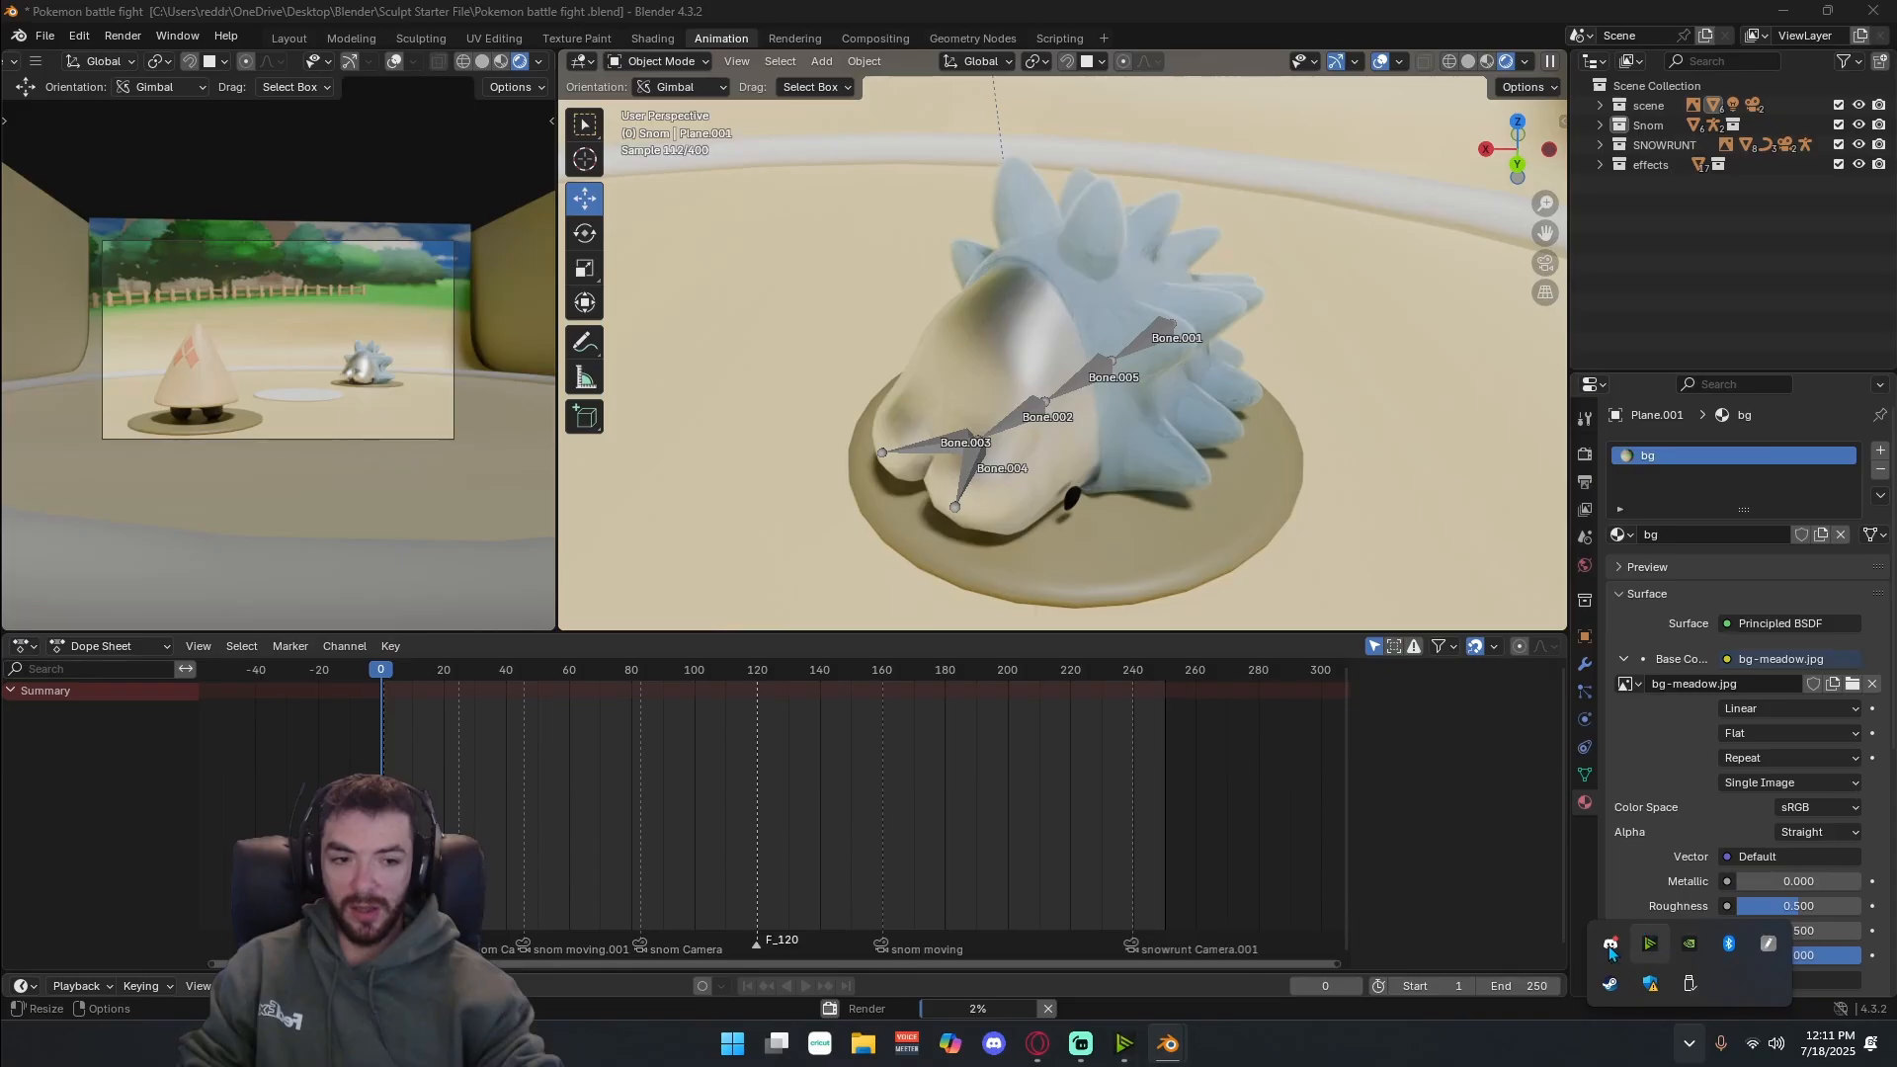